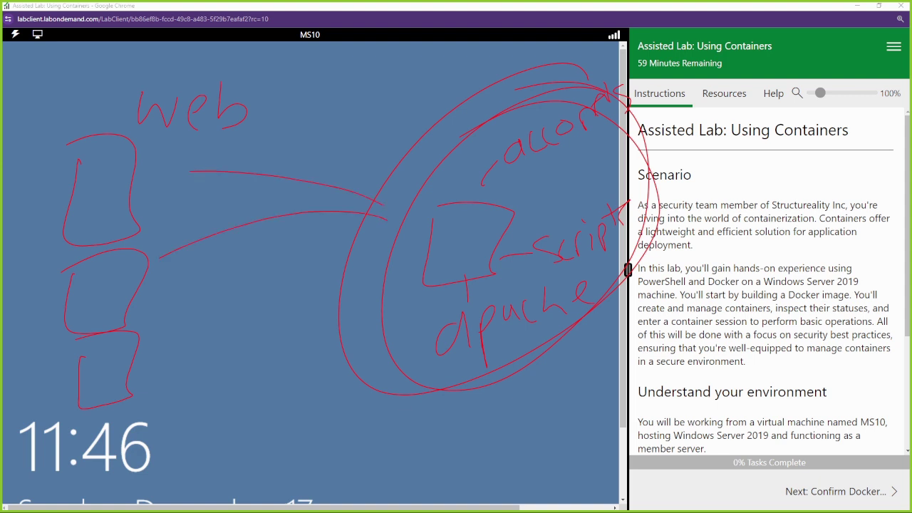
Clear the on-screen annotations and open the lab instructions page for confirming Docker installation and host VM settings.
key("Escape")
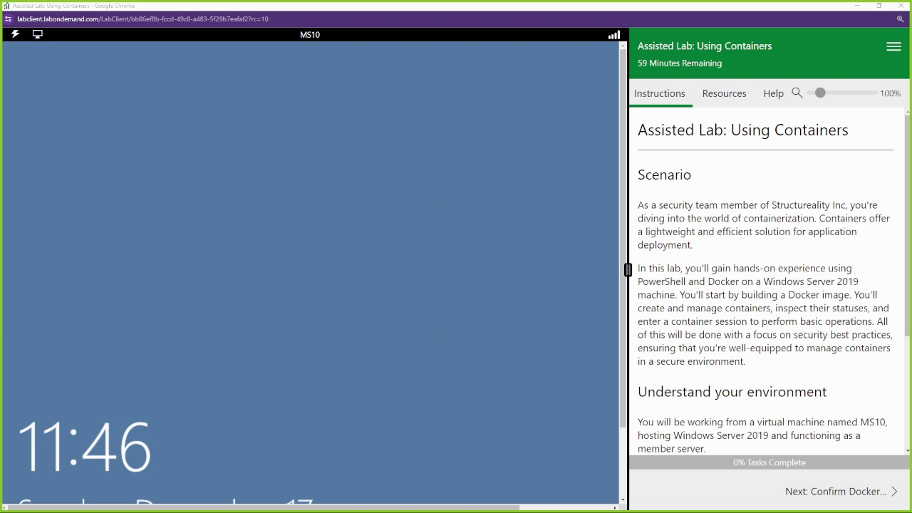
left_click(862, 490)
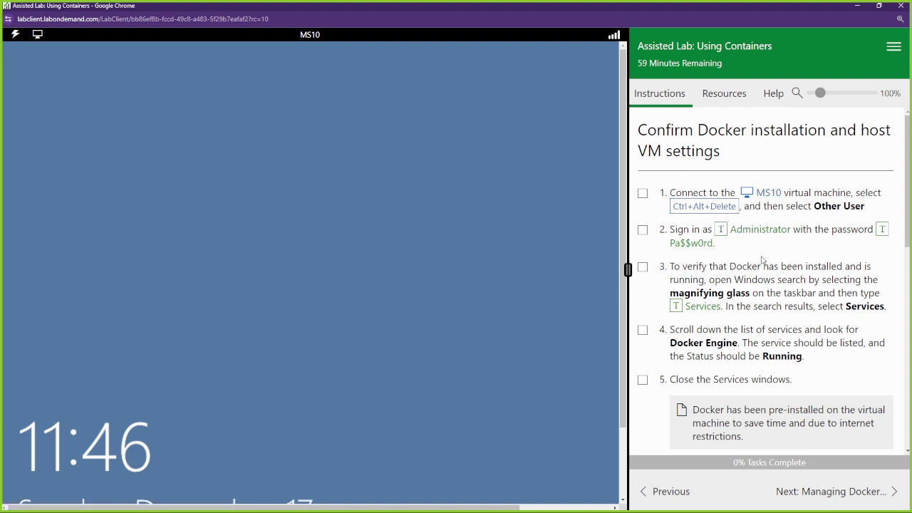
scroll(729, 217, "down", 2)
scroll(731, 206, "up", 2)
Unlock the MS10 virtual machine and sign in as Other user with the Administrator account and its password.
left_click(714, 207)
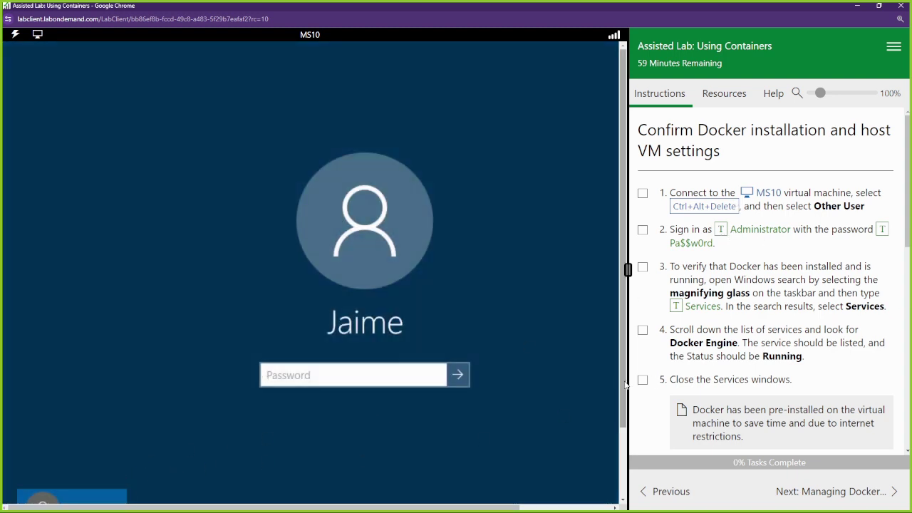
left_click(71, 465)
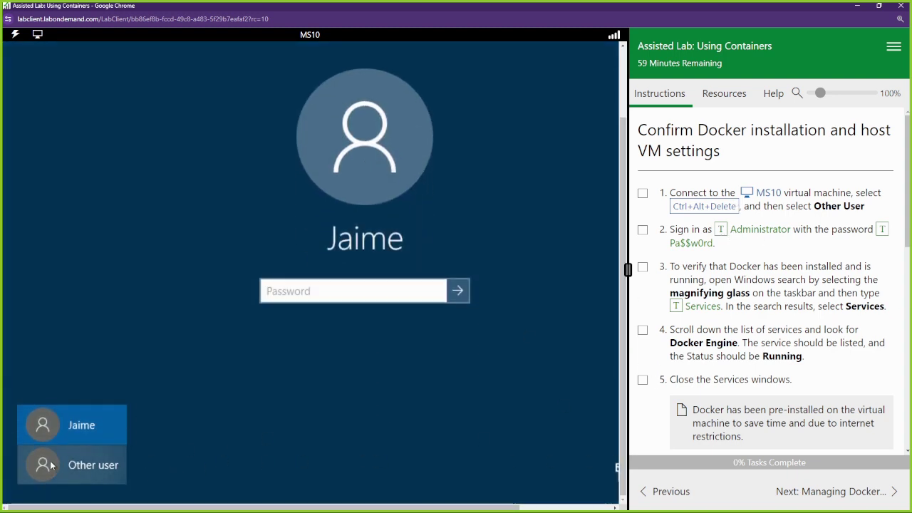
left_click(721, 229)
left_click(415, 312)
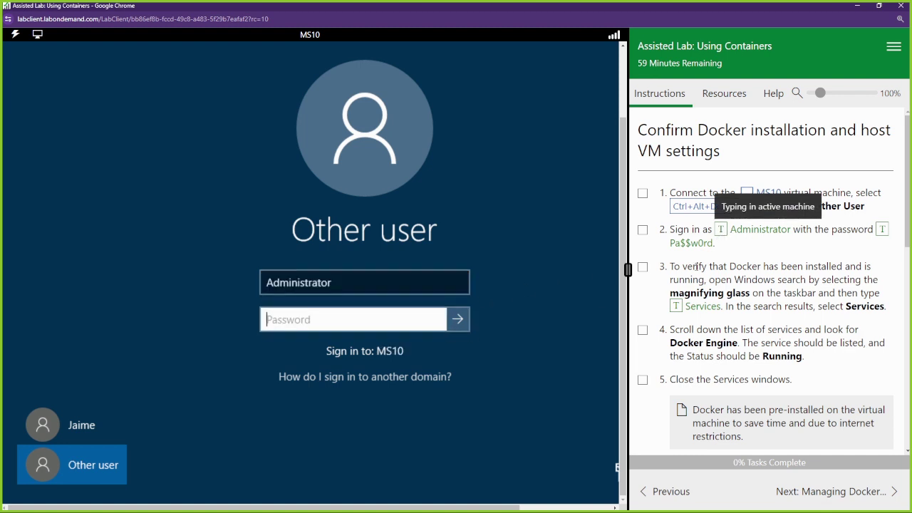
left_click(701, 243)
left_click(458, 319)
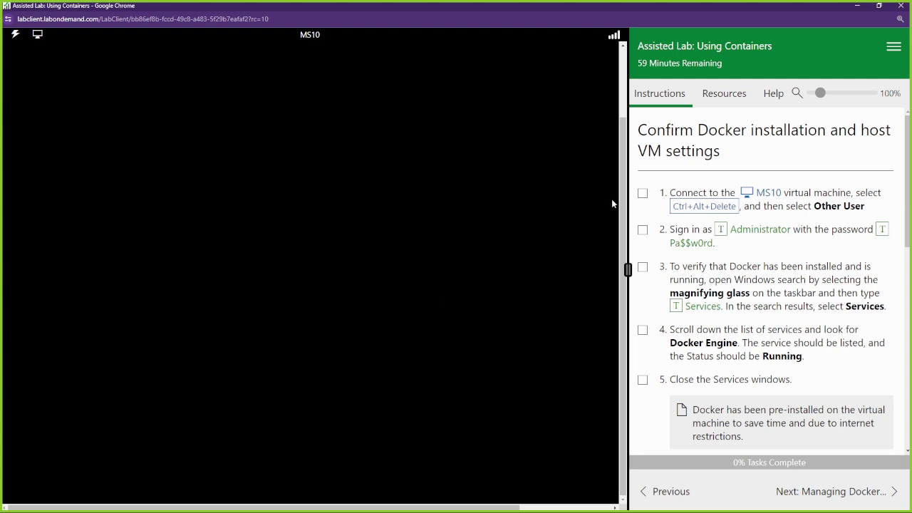
Search Windows for "services" on MS10 and open the Services desktop app.
scroll(883, 306, "down", 1)
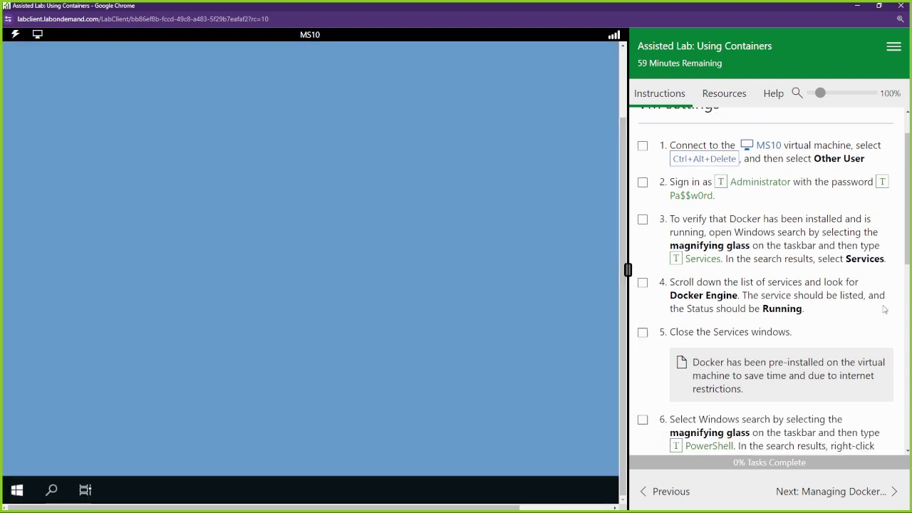
left_click_drag(840, 259, 891, 265)
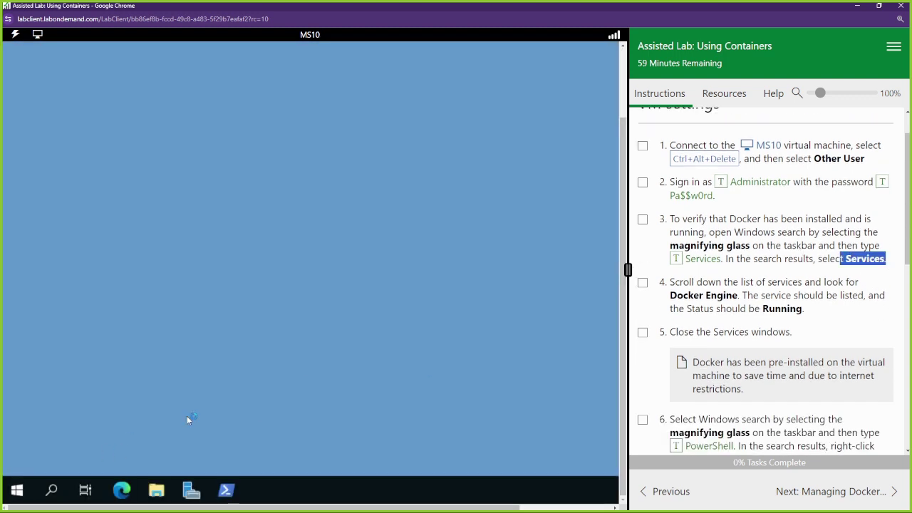
left_click(822, 251)
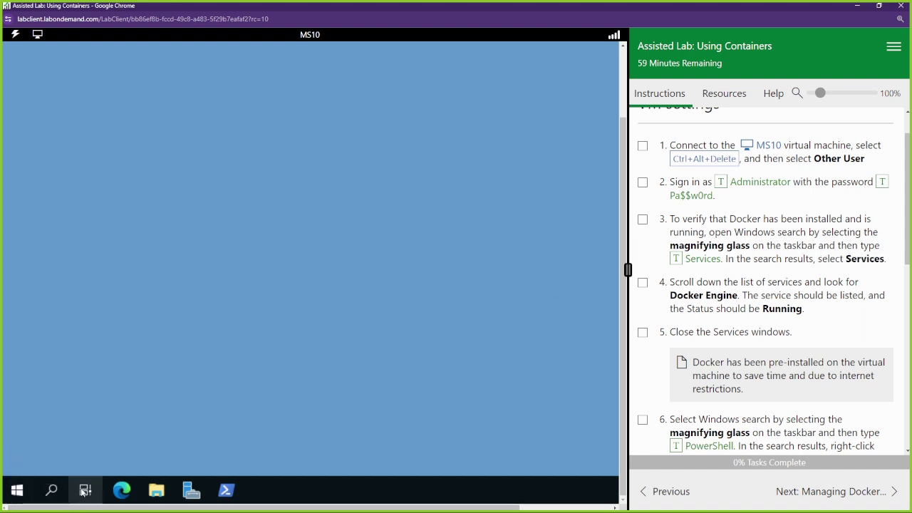
left_click(52, 490)
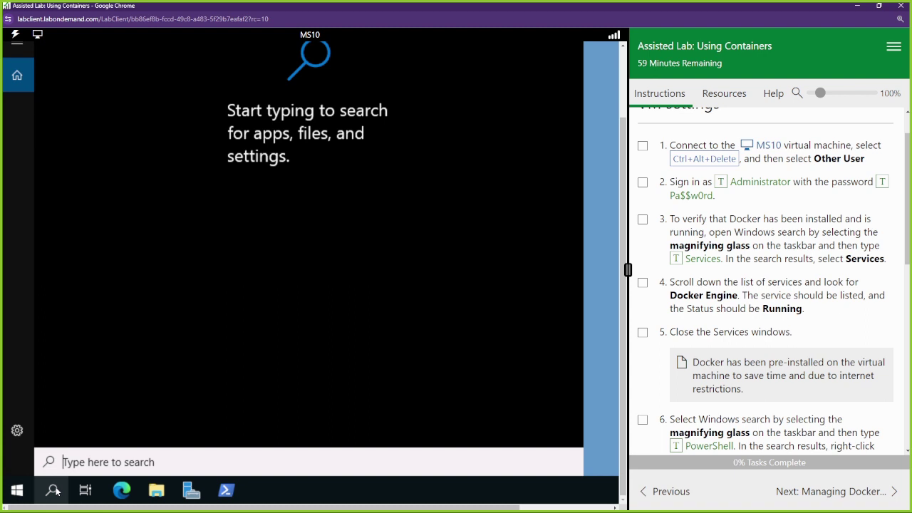
type("services")
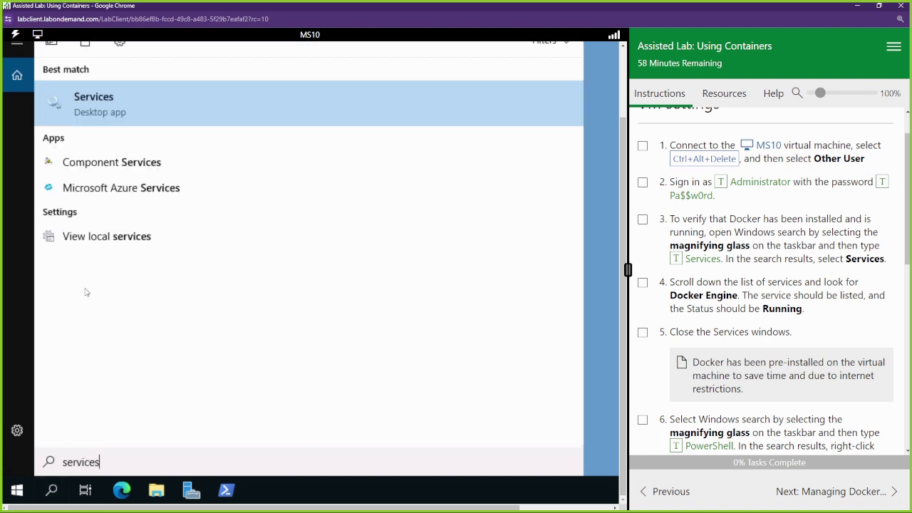
left_click(109, 121)
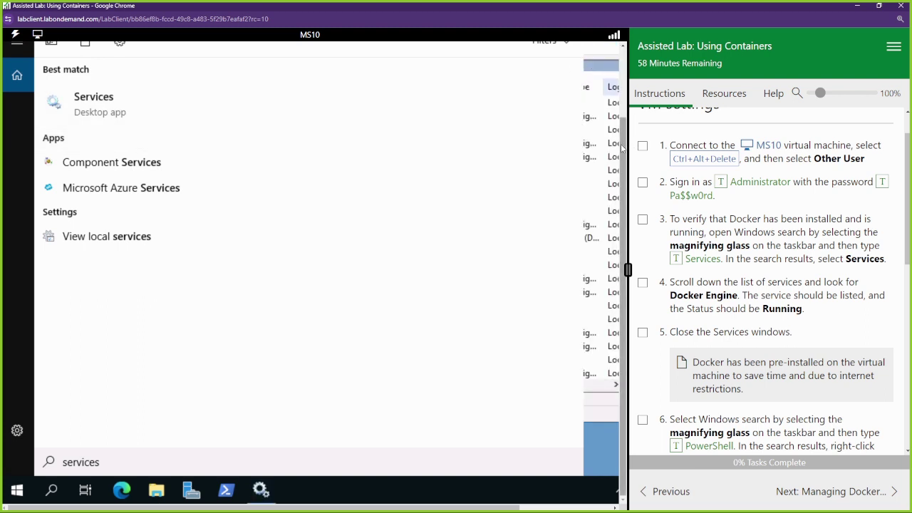
Check the status of Docker Engine in the services list and close the Services window.
scroll(625, 126, "up", 1)
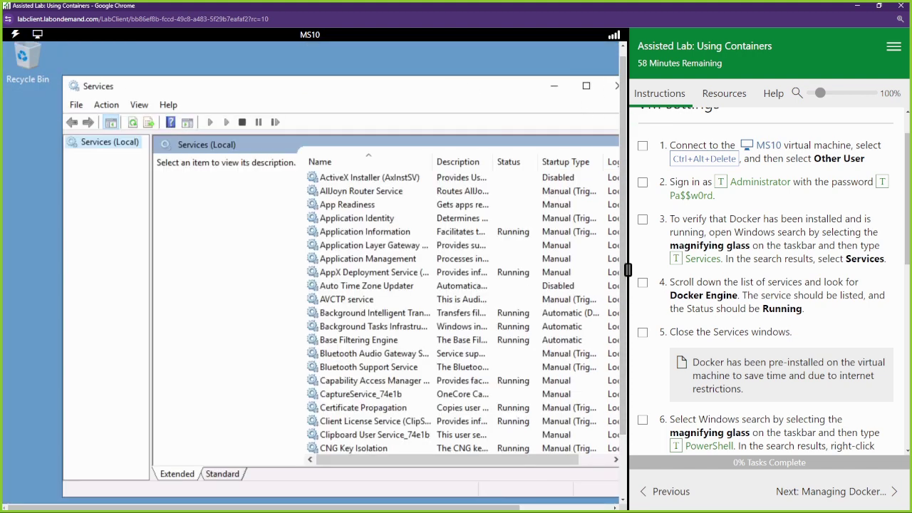
scroll(261, 283, "down", 17)
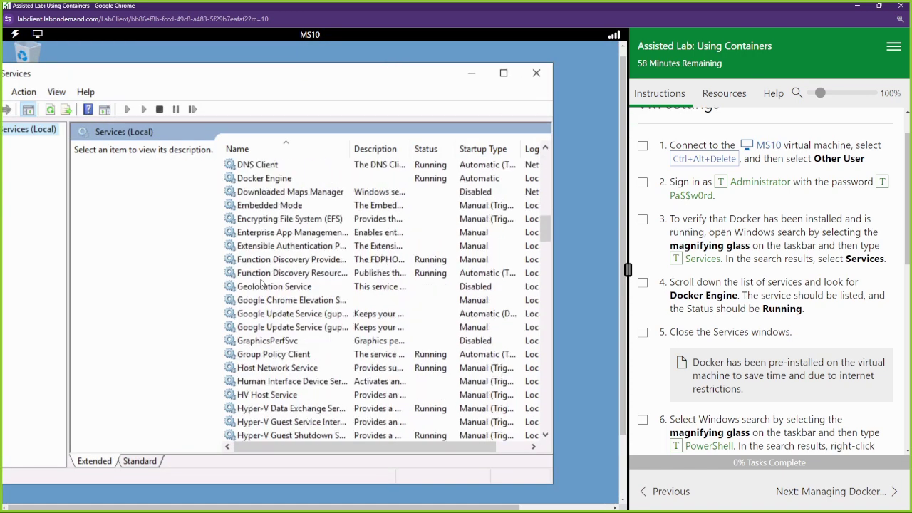
scroll(262, 283, "up", 3)
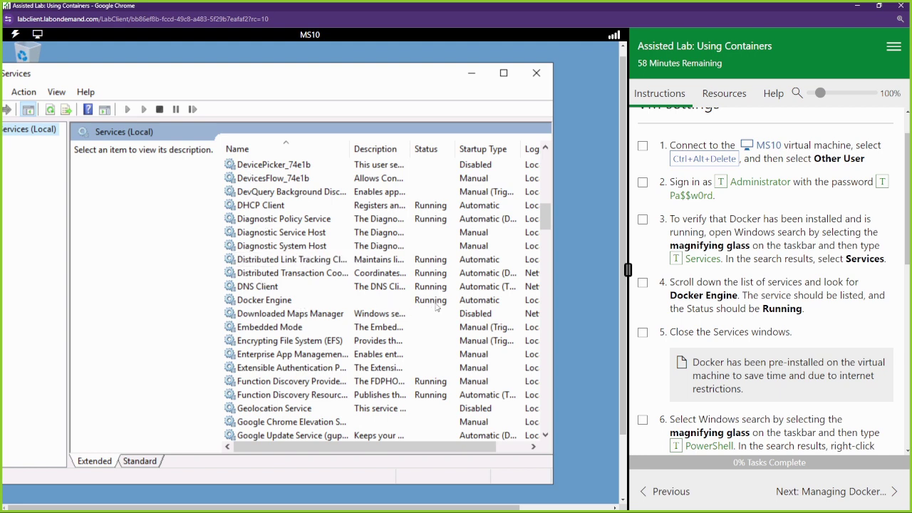
left_click(537, 74)
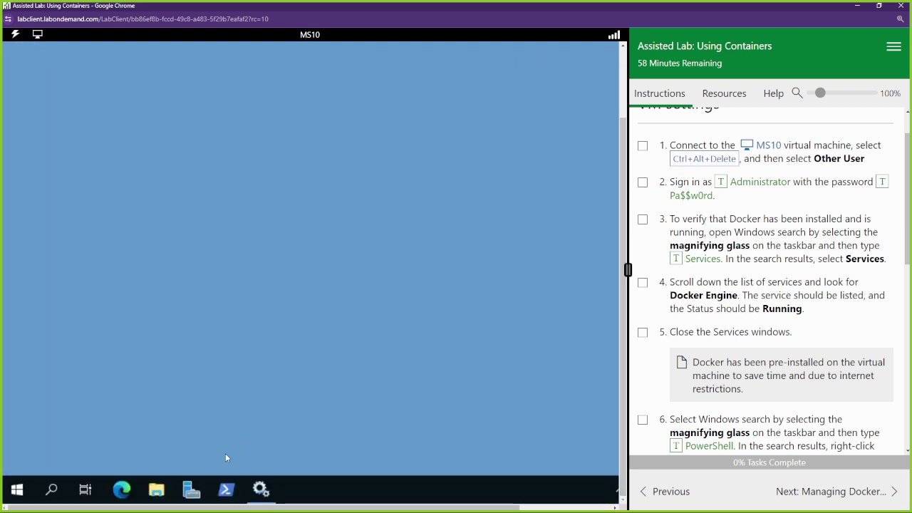
Run Windows PowerShell as administrator, approve the elevation, and switch the virtual machine display to full screen.
right_click(230, 493)
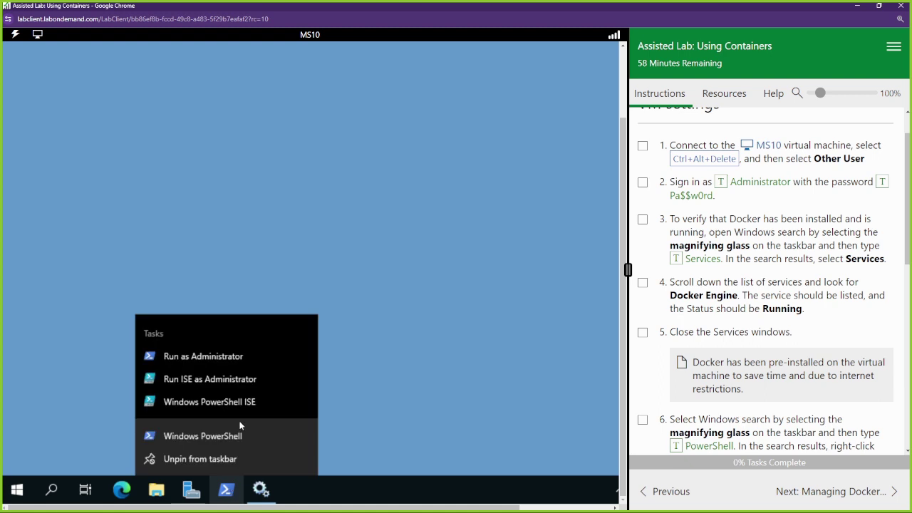
left_click(246, 352)
left_click(292, 313)
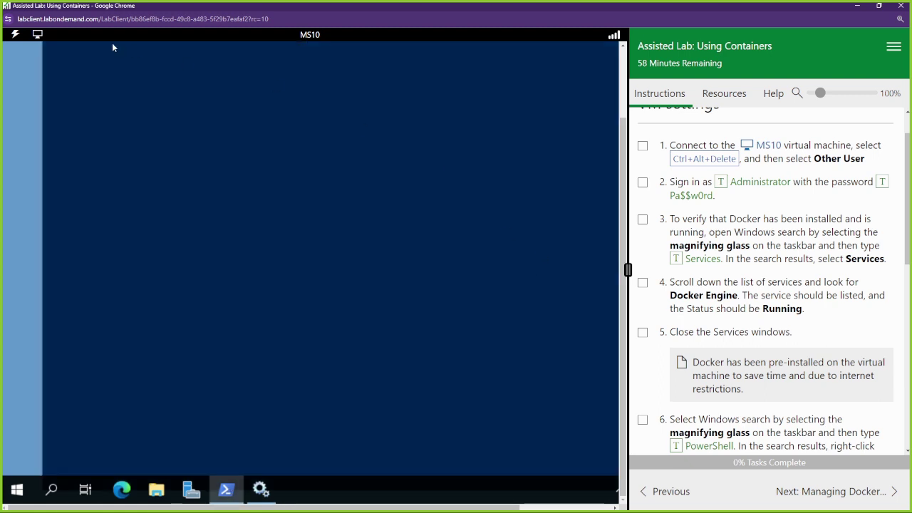
left_click(44, 37)
left_click(45, 53)
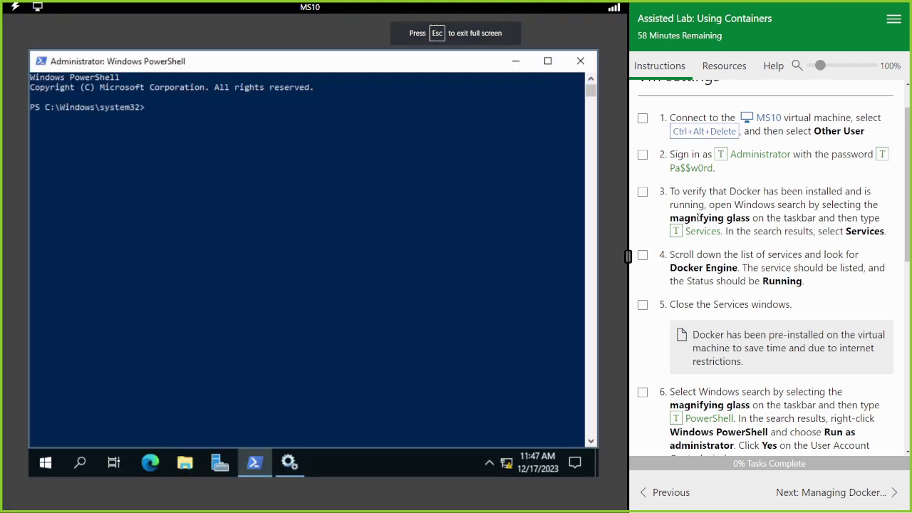
Mark lab task 6 as complete and accept marking all previous tasks complete.
scroll(760, 260, "down", 5)
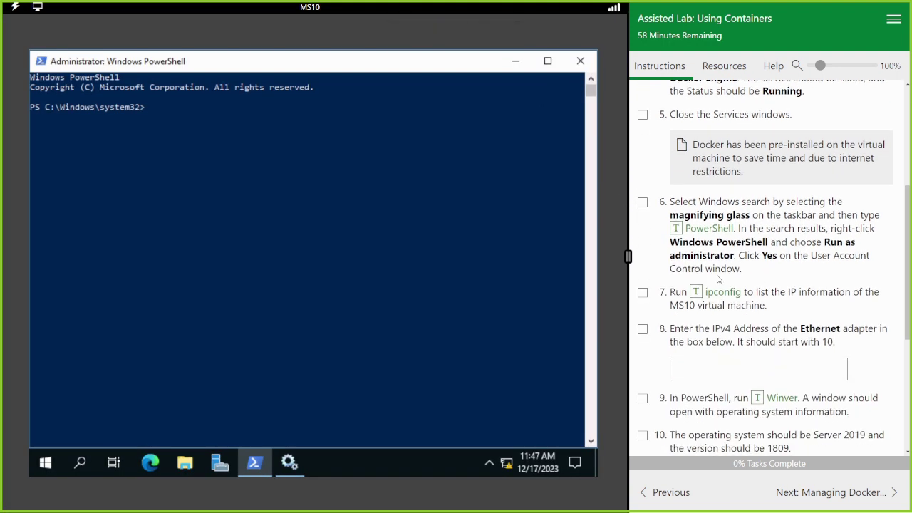
left_click(642, 154)
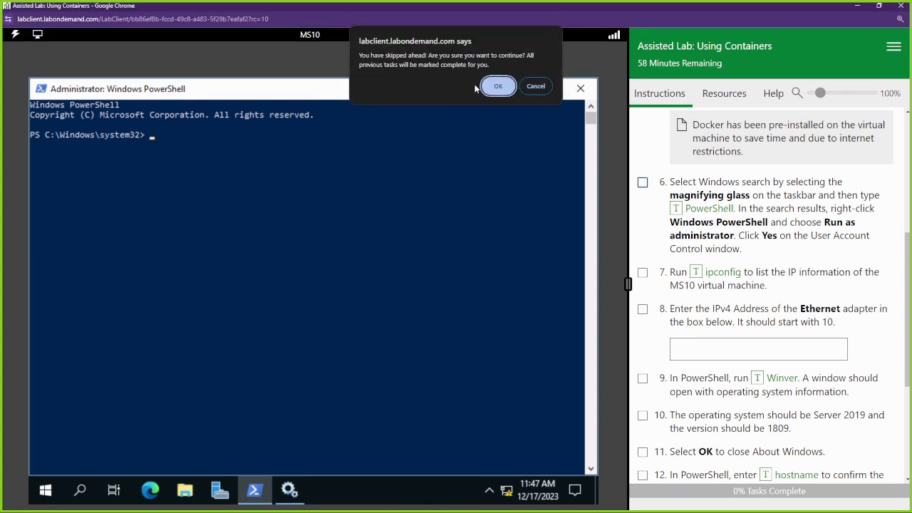
left_click(498, 86)
Run ipconfig in PowerShell to list the IP information of the MS10 virtual machine.
left_click(695, 272)
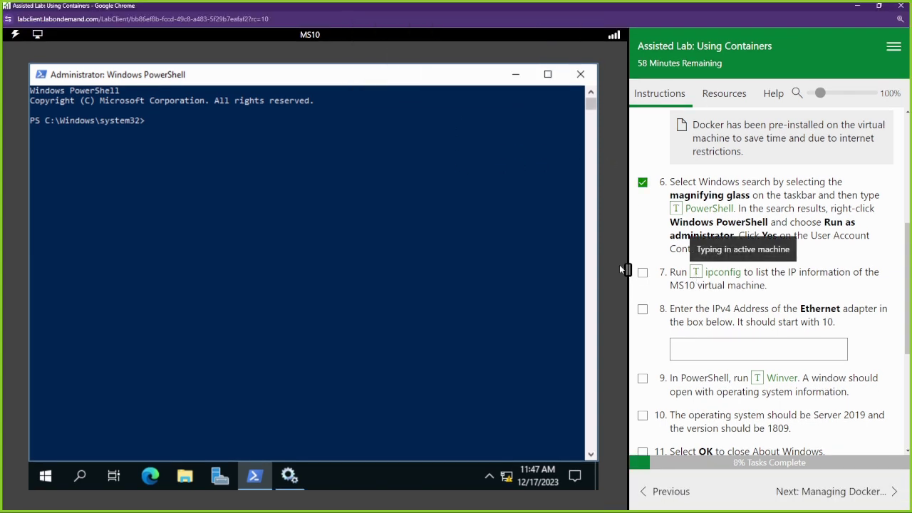
left_click(402, 235)
left_click(402, 234)
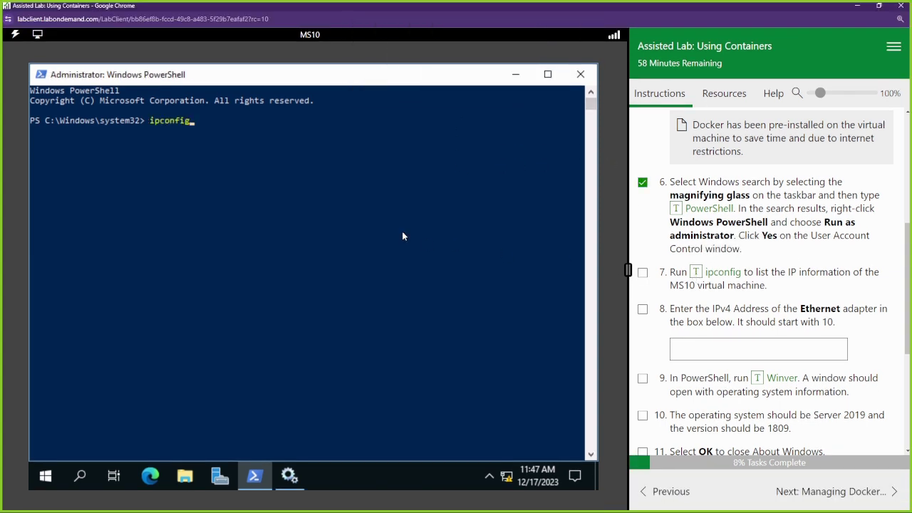
key("Return")
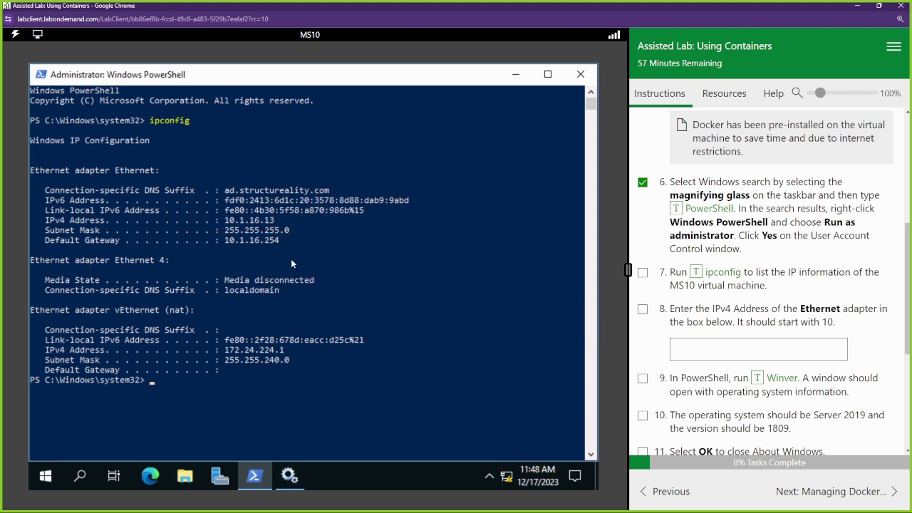
Enter 10.1.16.13 as the Ethernet adapter's IPv4 address in the task 8 answer field.
left_click_drag(280, 222, 230, 223)
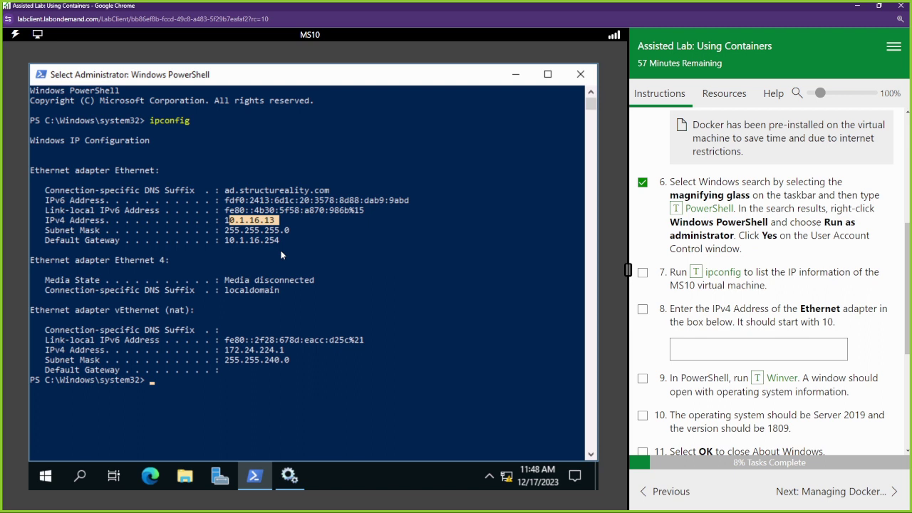
left_click(727, 353)
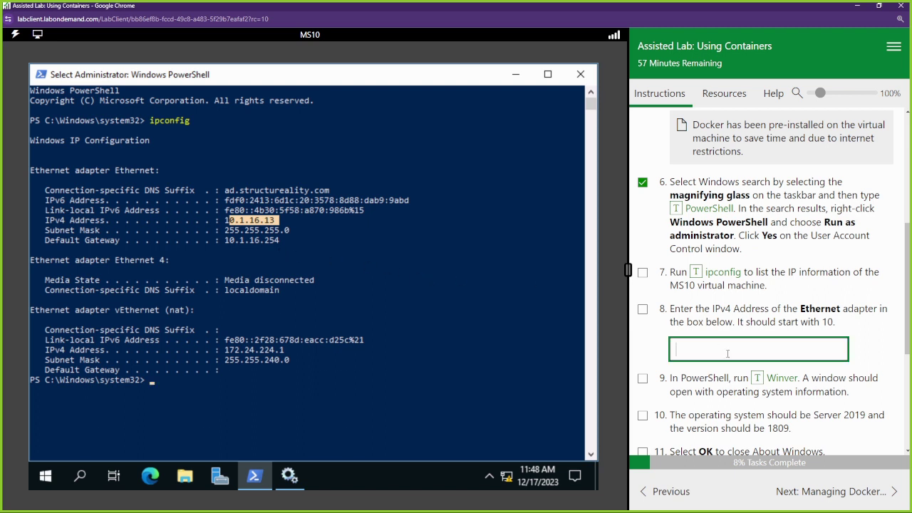
type("10.1.16.13")
Run Winver in PowerShell, check the operating system version against the instructions, and close About Windows.
scroll(727, 353, "down", 3)
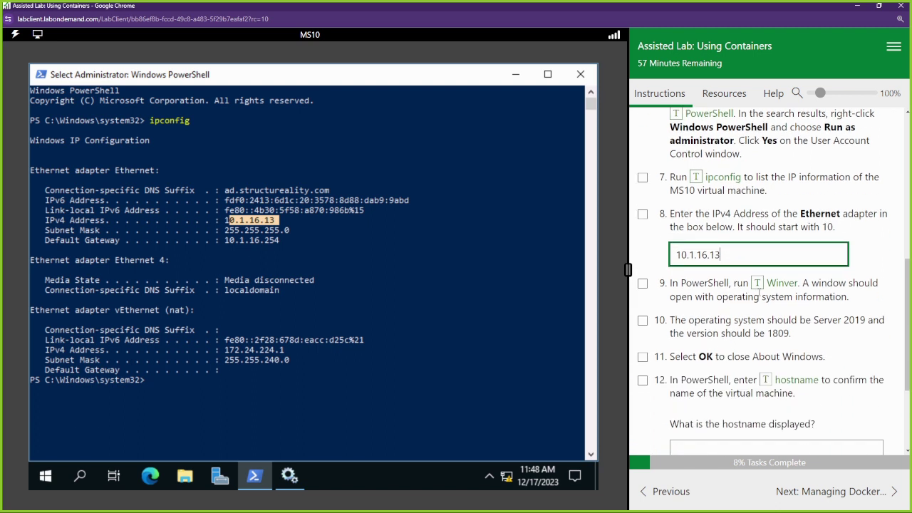
left_click(757, 285)
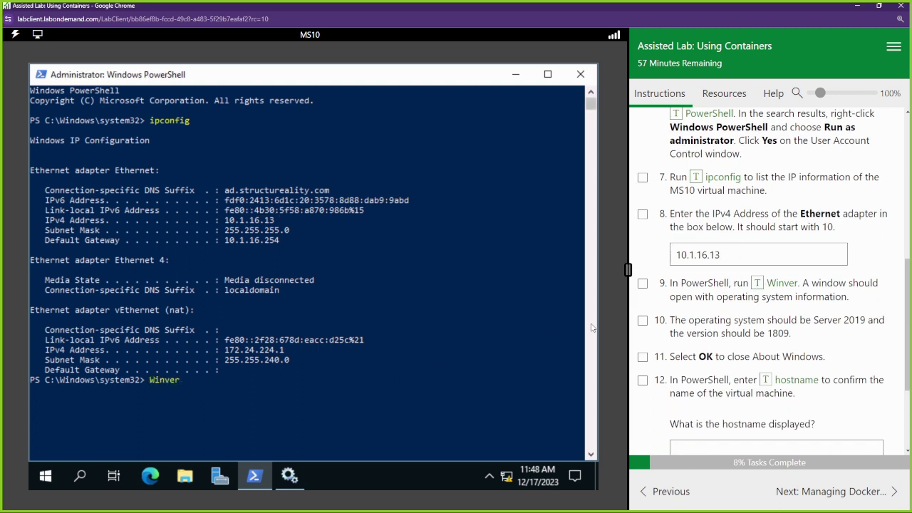
key("Return")
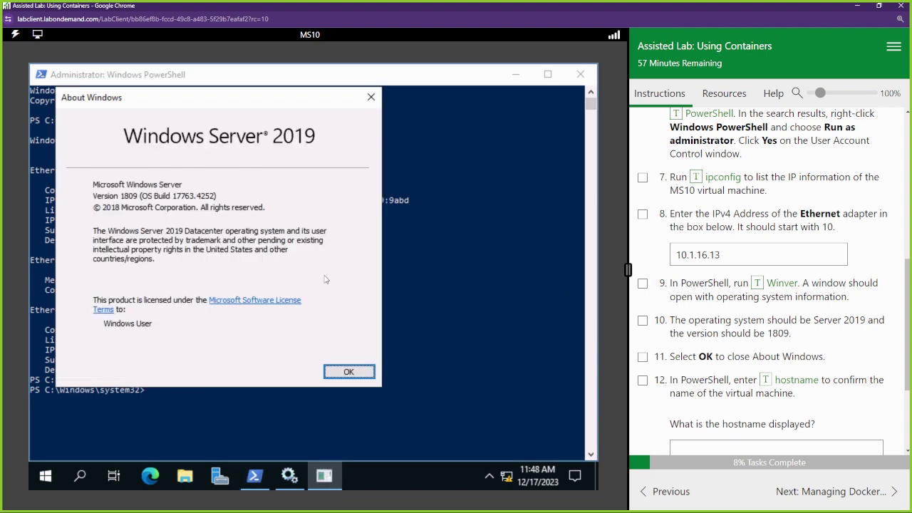
left_click(348, 372)
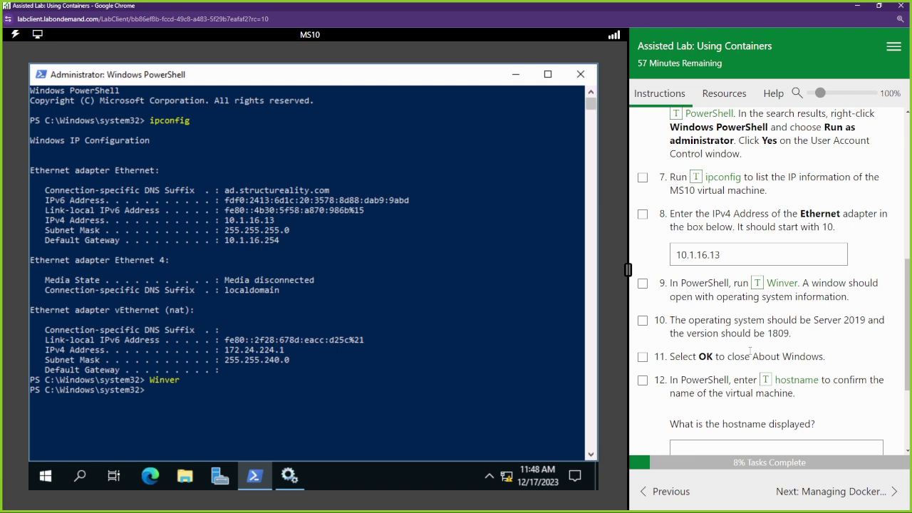
double_click(776, 333)
Run hostname in PowerShell to confirm the name of the virtual machine.
scroll(753, 334, "down", 3)
left_click(765, 285)
left_click(496, 332)
key("Escape")
key("Return")
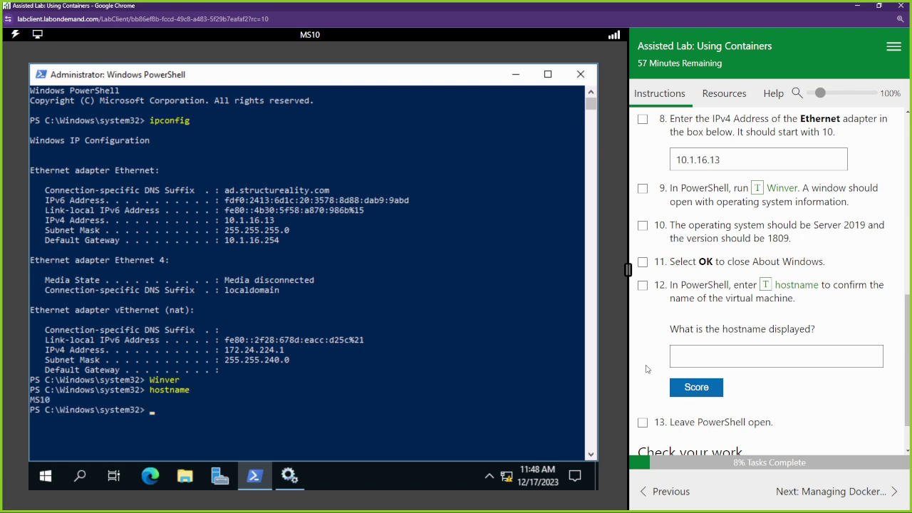
Answer the hostname question with MS10 and submit it for scoring.
left_click(734, 347)
type("MS10")
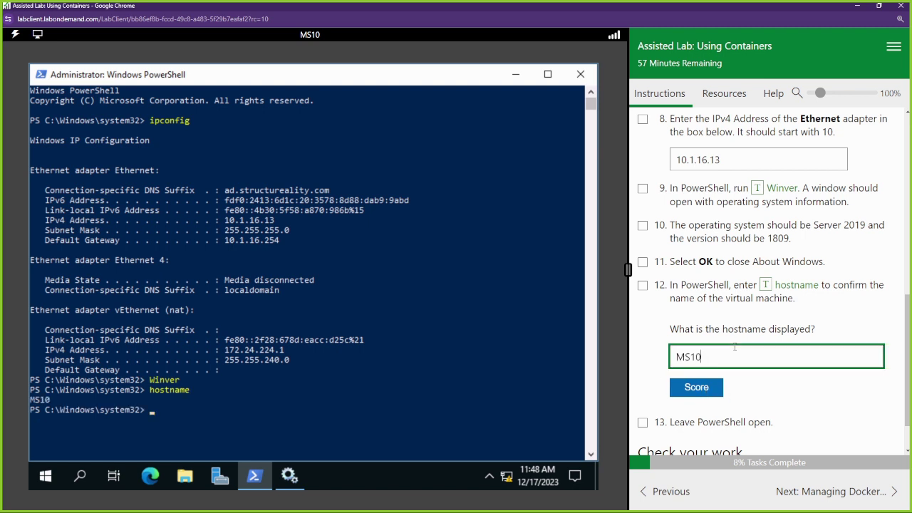
scroll(734, 347, "down", 1)
left_click(710, 348)
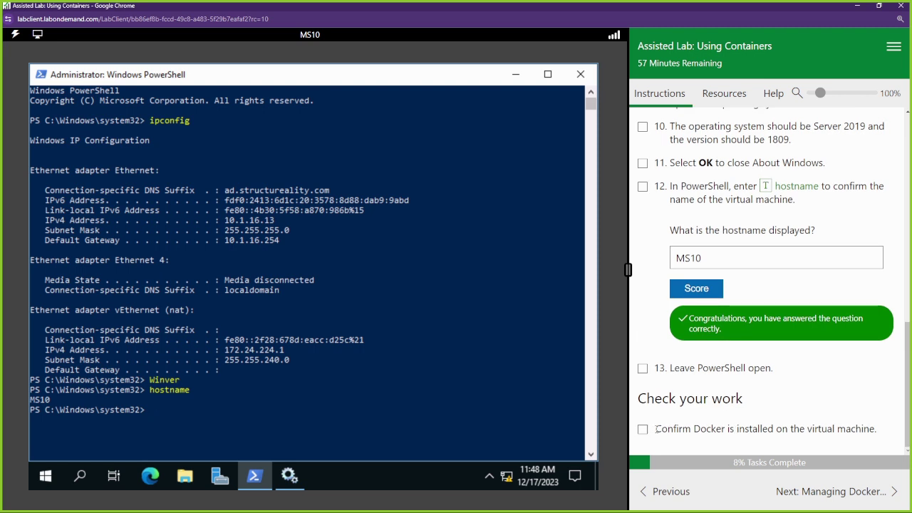
Open the Managing Docker Containers with PowerShell instructions page and return to the PowerShell window.
left_click(826, 484)
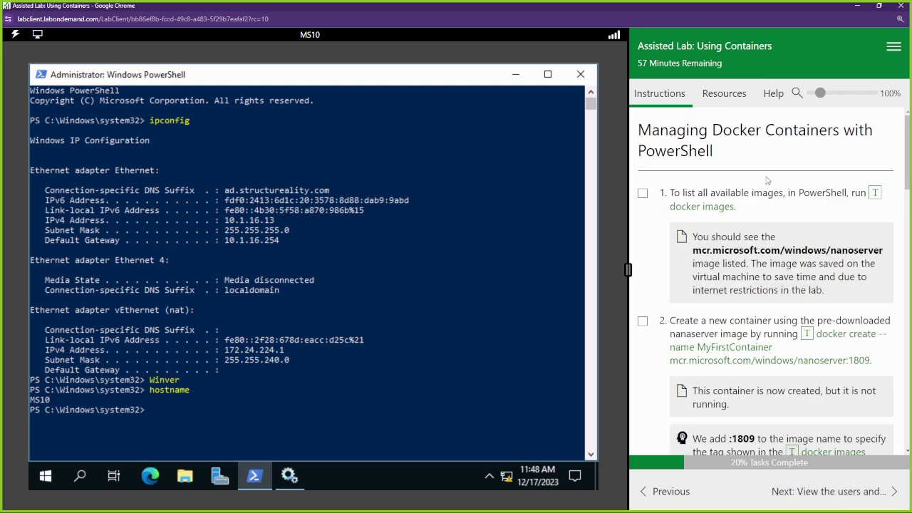
left_click(377, 282)
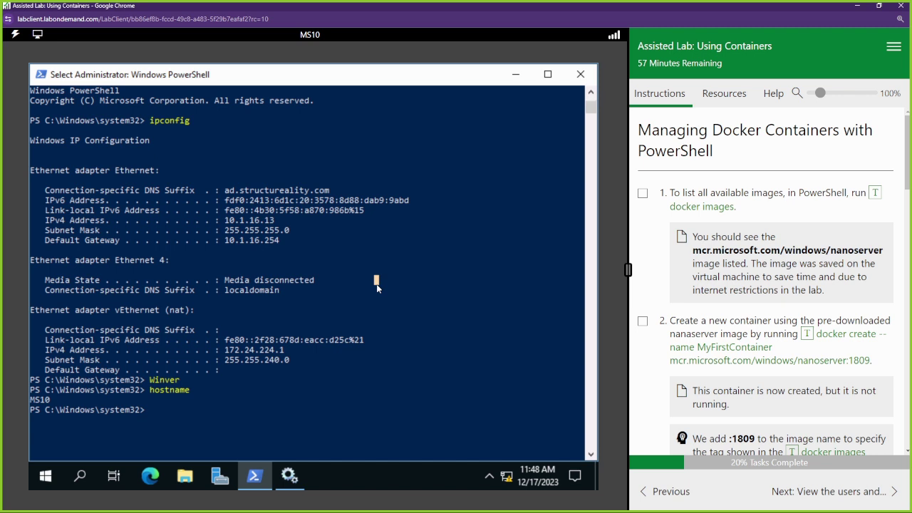
Clear the PowerShell console and list all available images with docker images.
type("cls")
key("Return")
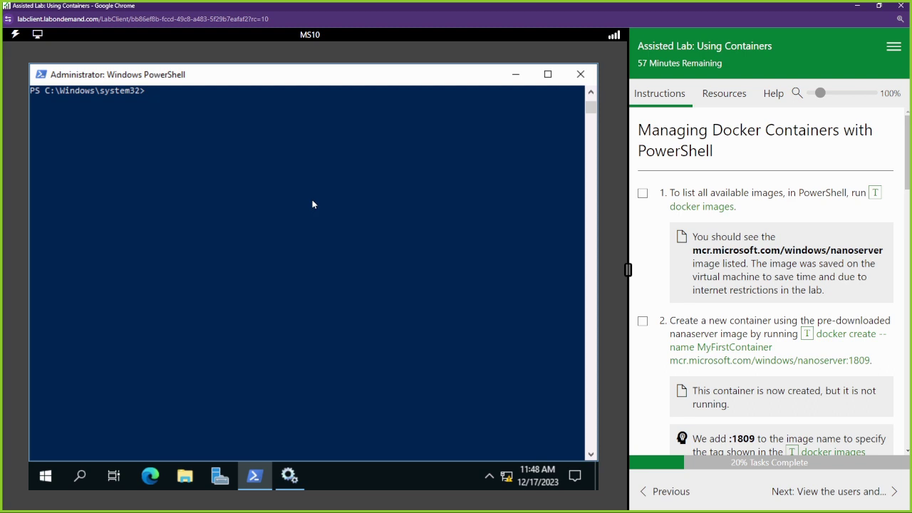
scroll(704, 280, "down", 2)
scroll(703, 280, "up", 2)
left_click(875, 194)
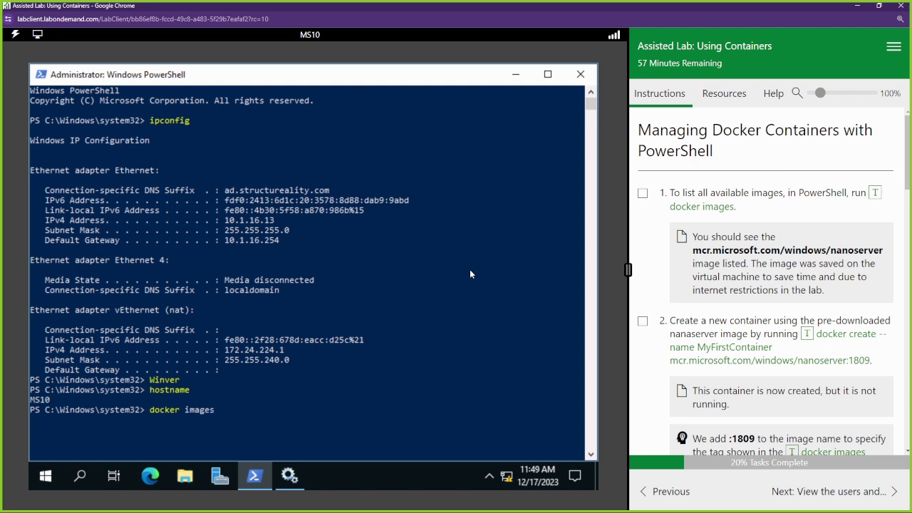
key("Return")
left_click_drag(203, 426, 349, 430)
left_click(362, 430)
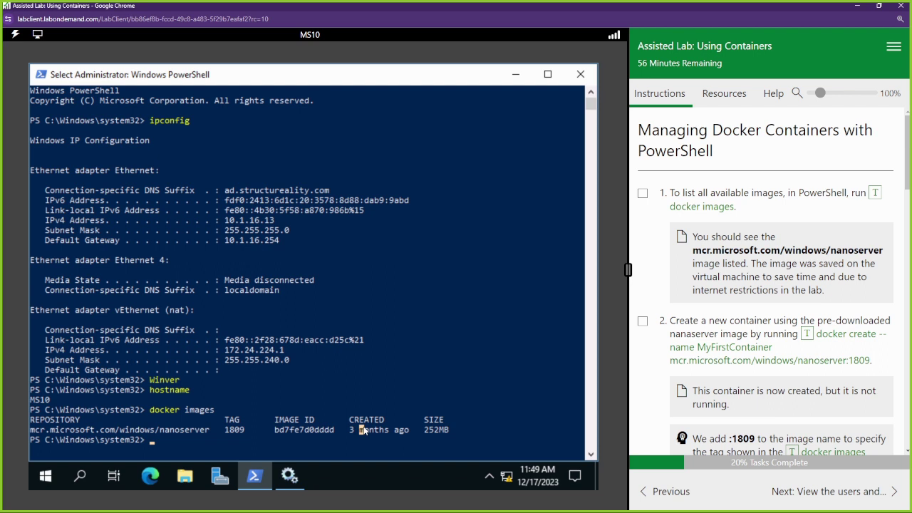
Create a container named MyFirstContainer from mcr.microsoft.com/windows/nanoserver:1809 with docker create.
left_click(805, 334)
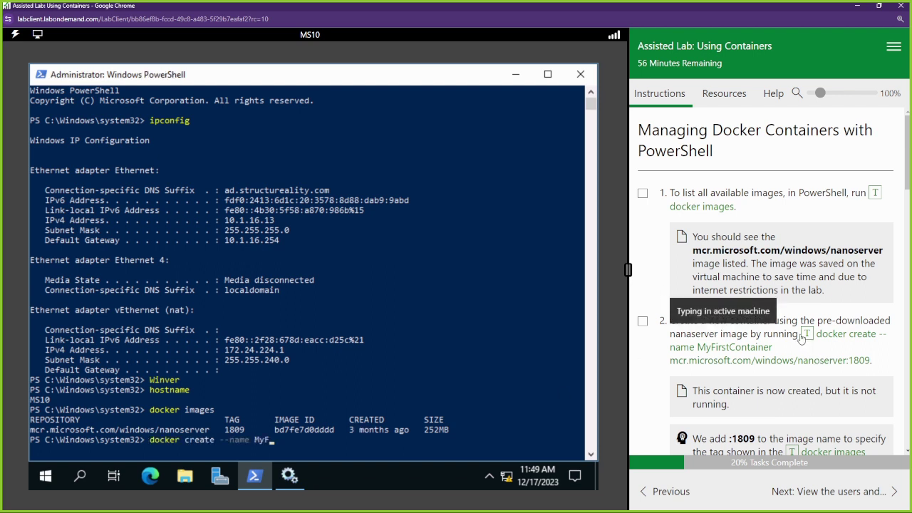
double_click(164, 442)
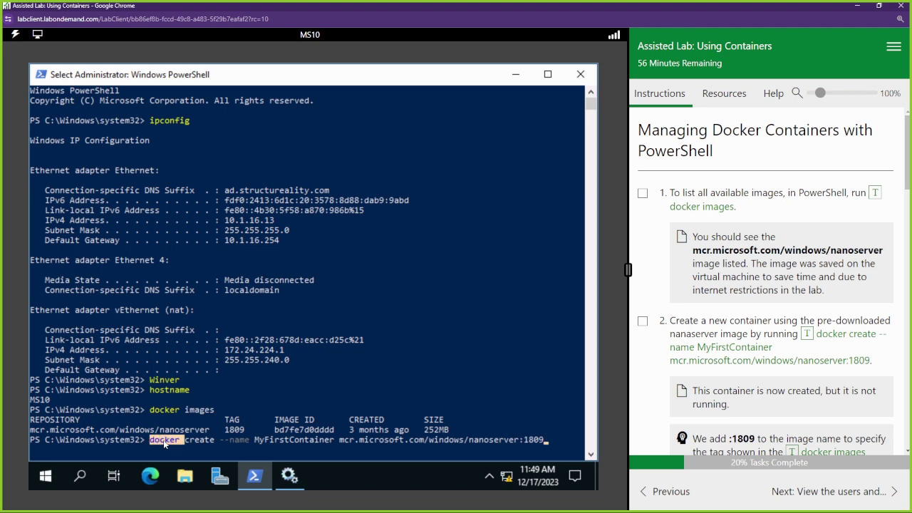
double_click(197, 441)
left_click_drag(262, 441, 510, 442)
left_click(487, 412)
key("Escape")
key("Return")
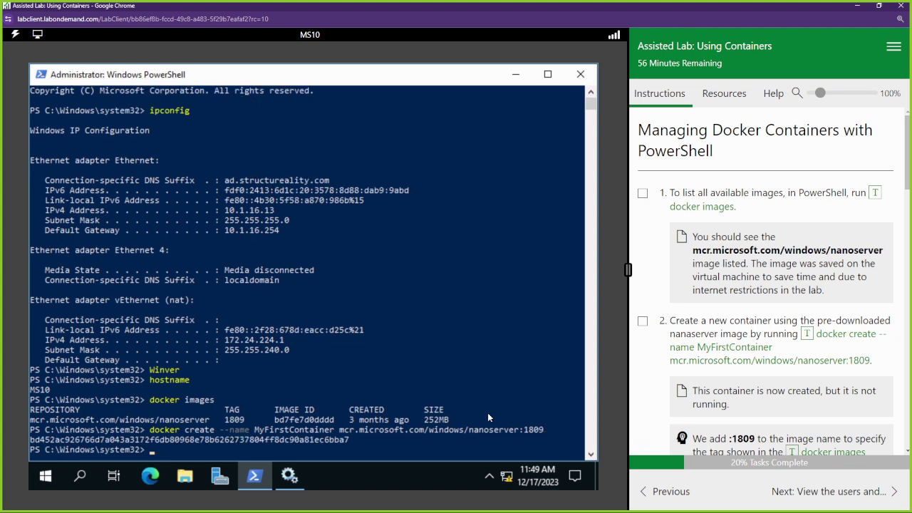
Mark lab task 3 as done and list the current containers with Docker ps -a.
scroll(801, 302, "down", 2)
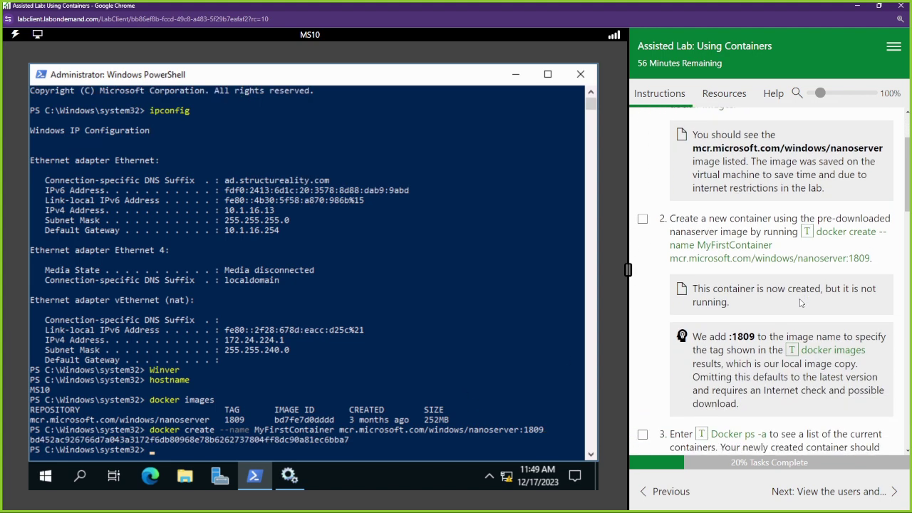
scroll(800, 302, "down", 2)
left_click(643, 346)
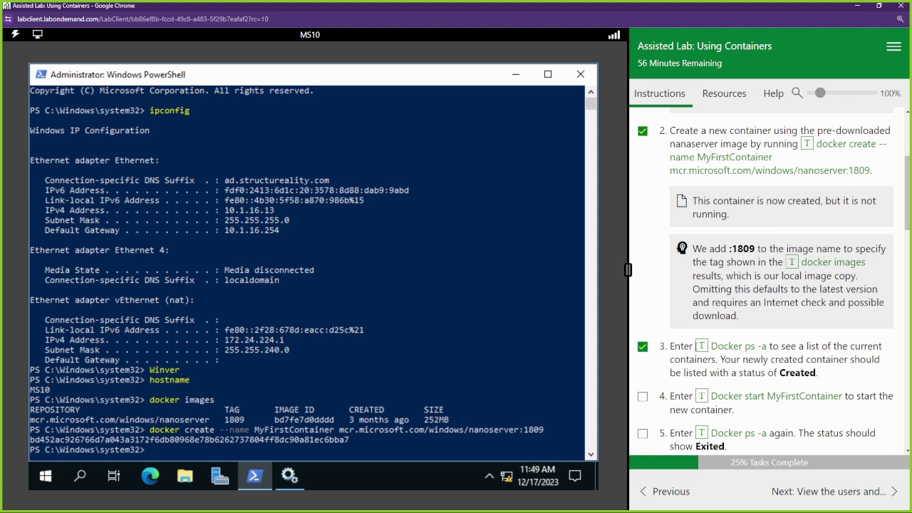
left_click(701, 346)
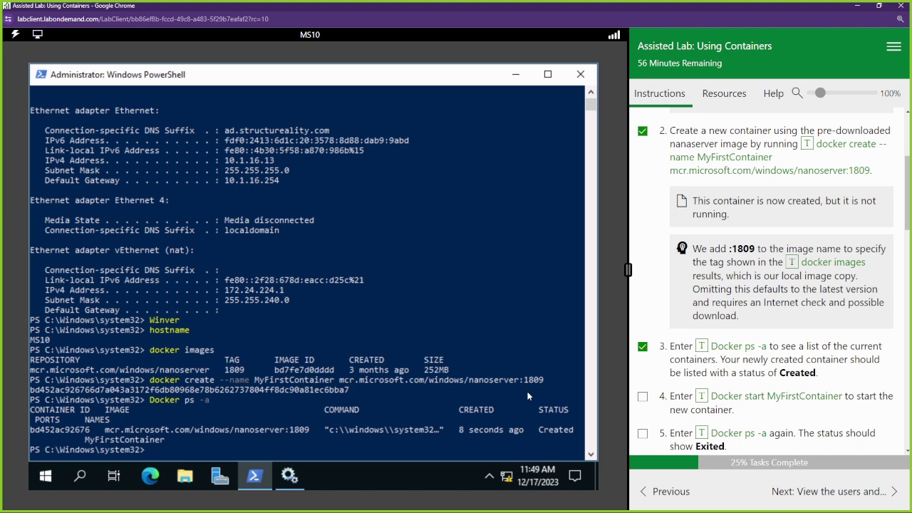
left_click_drag(523, 430, 390, 430)
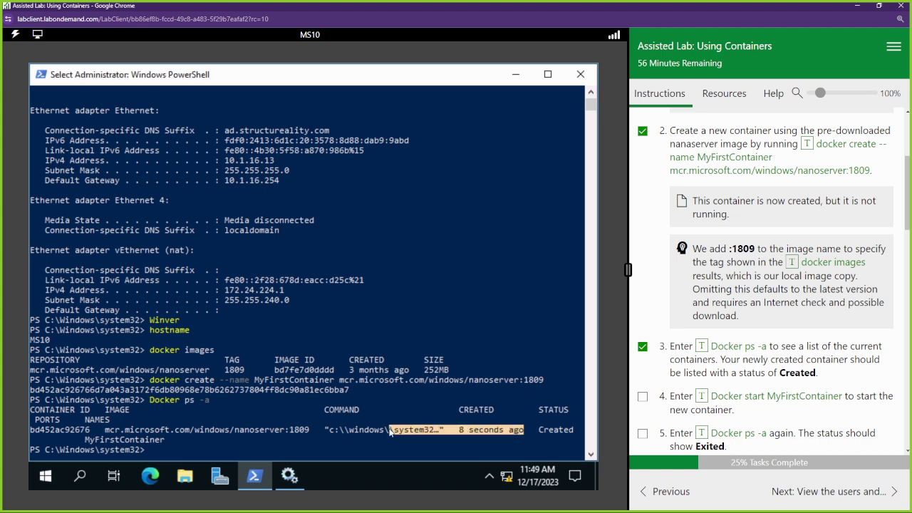
Start MyFirstContainer with Docker start and list the containers again with Docker ps -a.
scroll(682, 367, "down", 1)
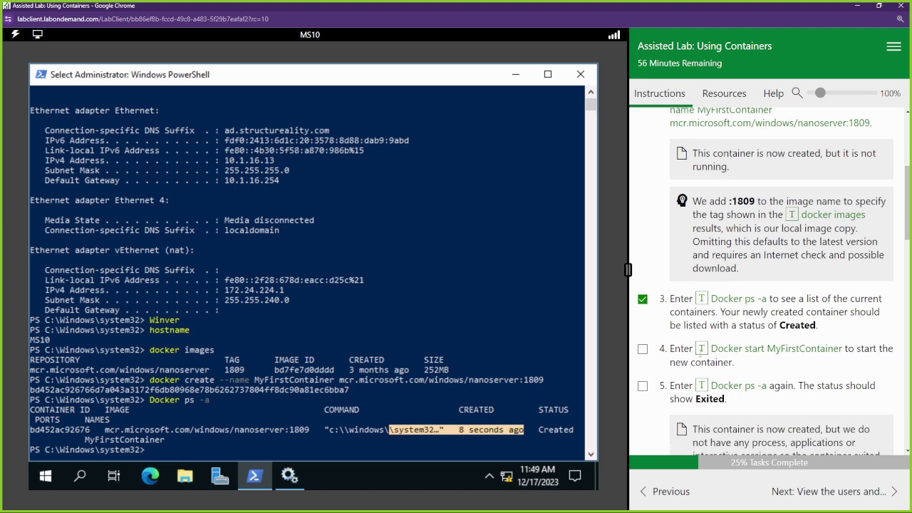
left_click(700, 349)
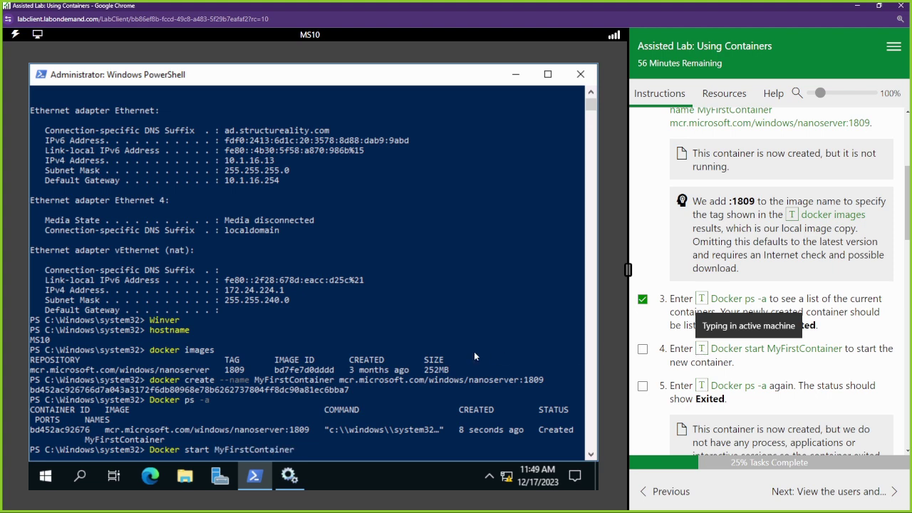
key("Return")
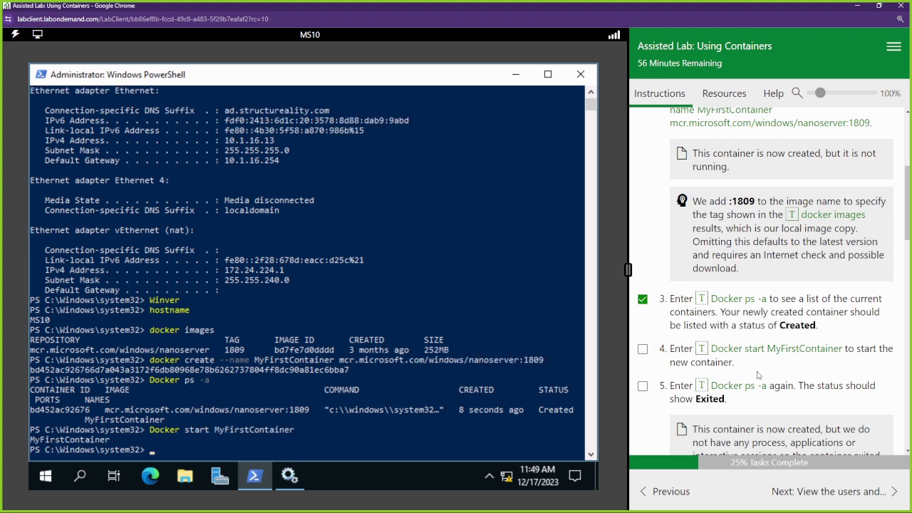
scroll(758, 374, "down", 1)
type("Docker ps -a")
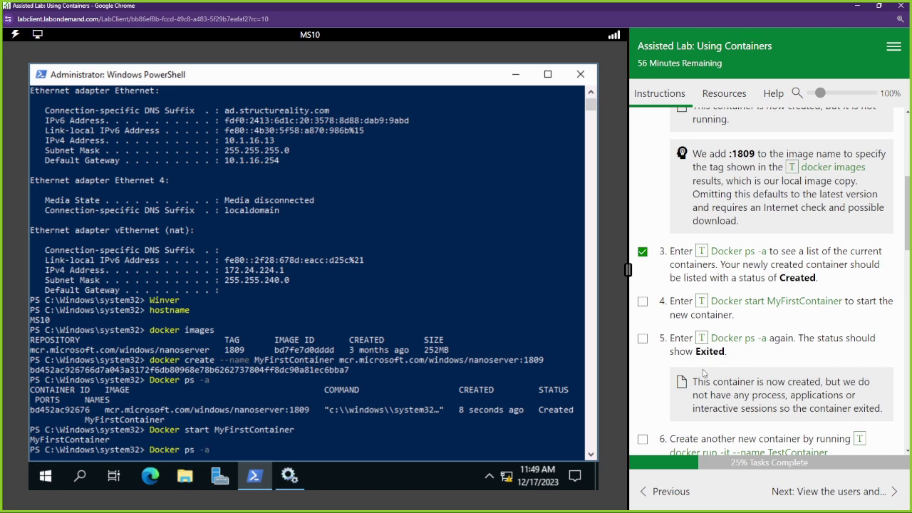
key("Return")
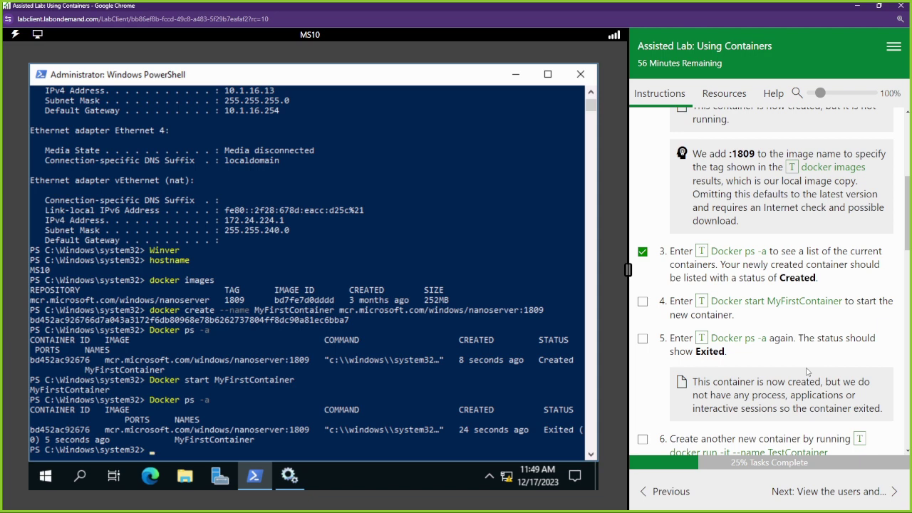
Create and run an interactive container named TestContainer from mcr.microsoft.com/windows/nanoserver:1809 with docker run -it.
scroll(807, 372, "down", 1)
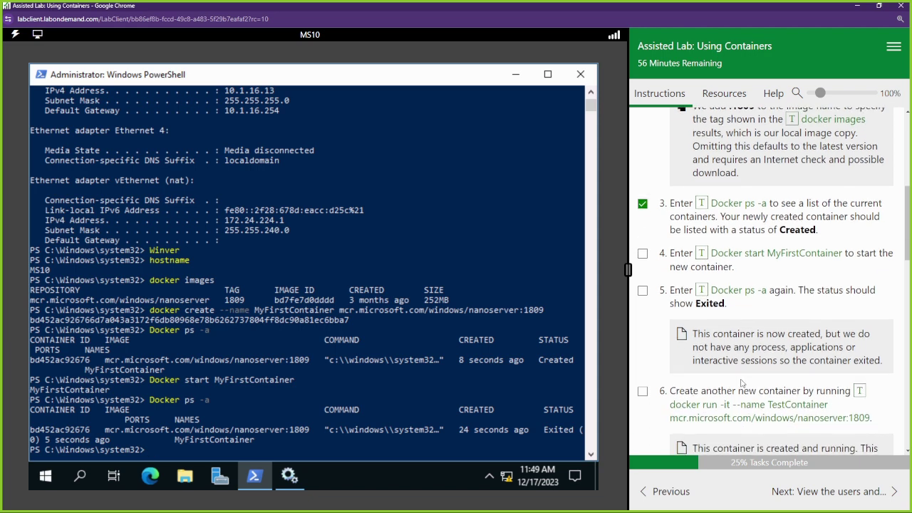
scroll(741, 383, "down", 1)
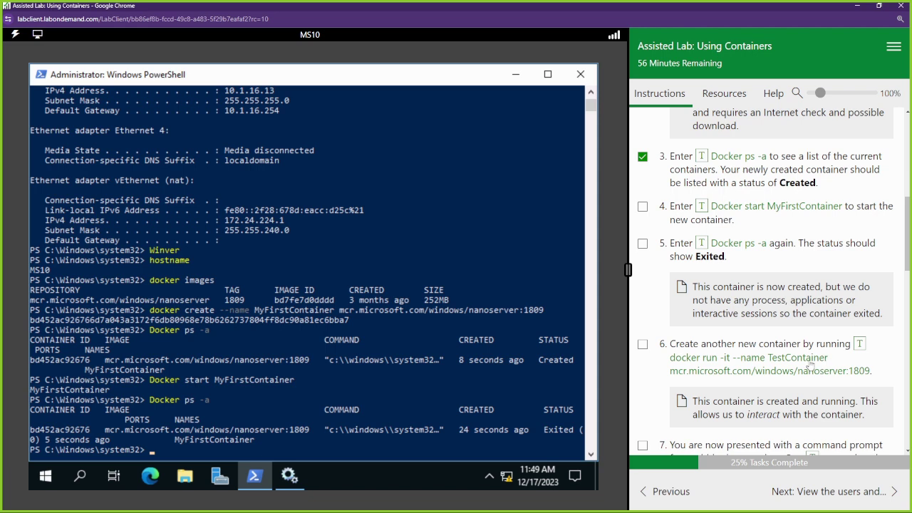
left_click(860, 344)
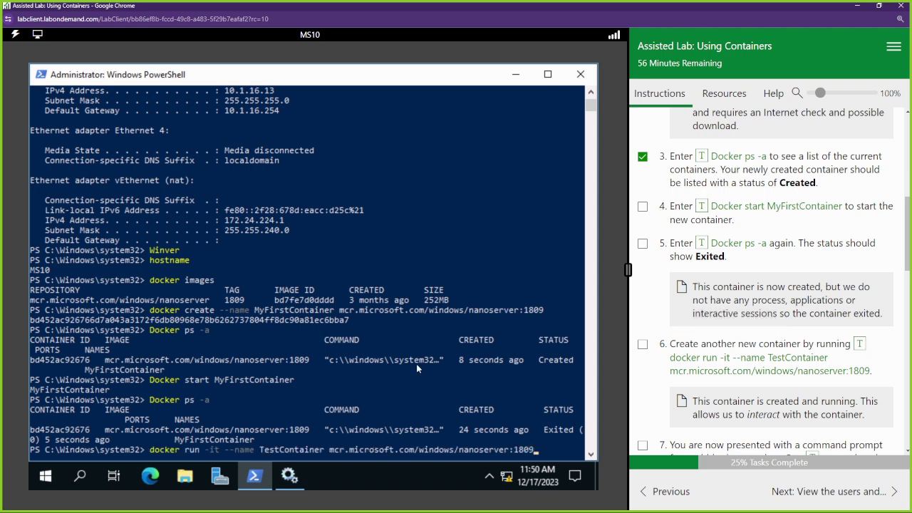
key("Return")
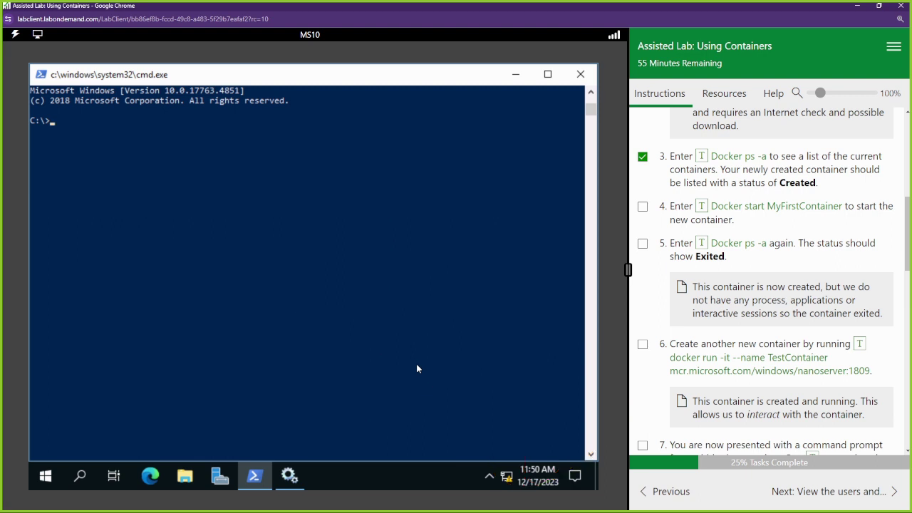
Run ver inside the container, then answer the OS version question with 4851 and submit it for scoring.
scroll(817, 283, "down", 3)
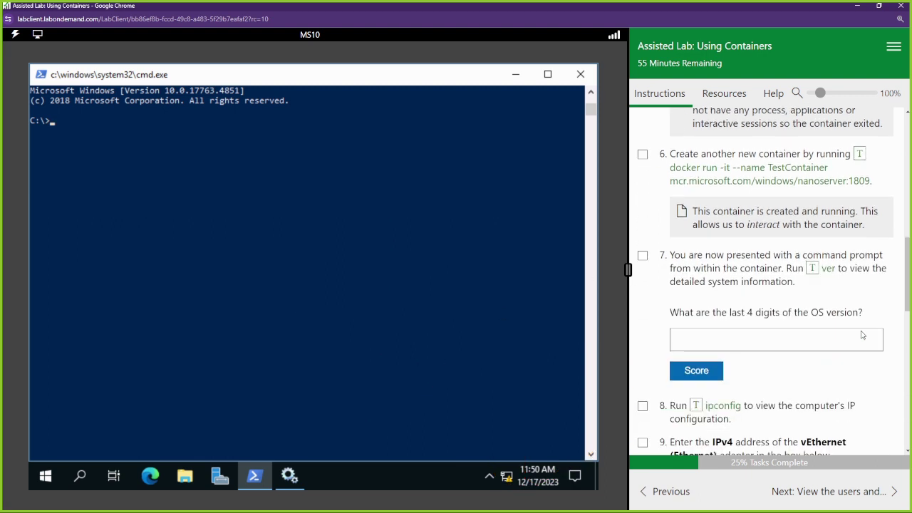
left_click(813, 269)
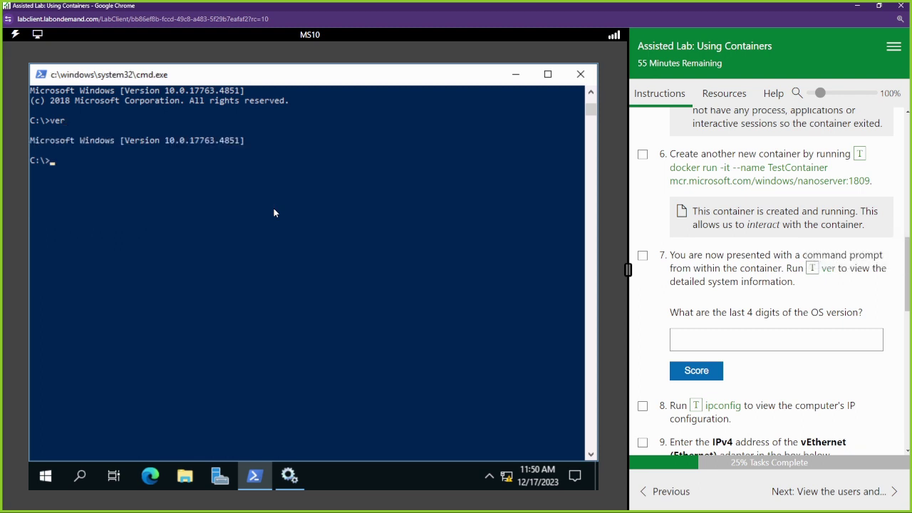
left_click_drag(181, 141, 238, 141)
left_click(730, 330)
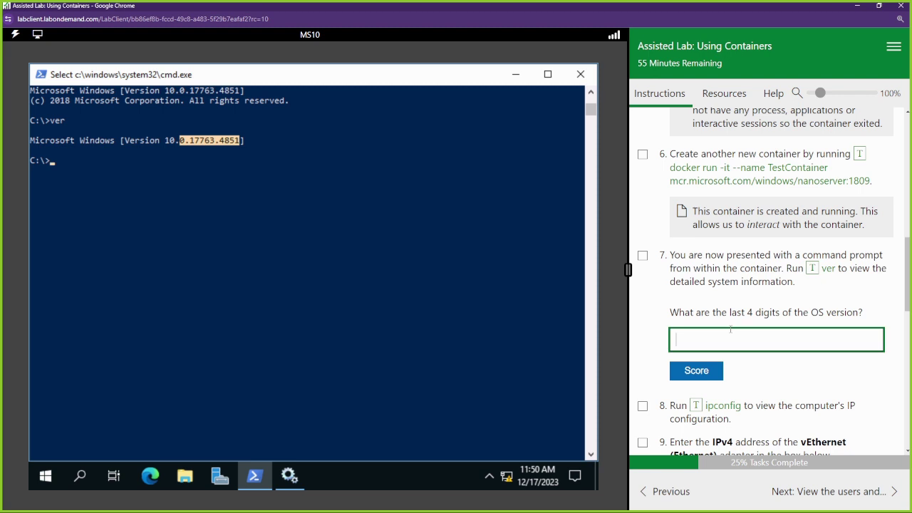
type("4851")
left_click(715, 369)
Run ipconfig inside the container to view its IP configuration.
scroll(715, 368, "down", 2)
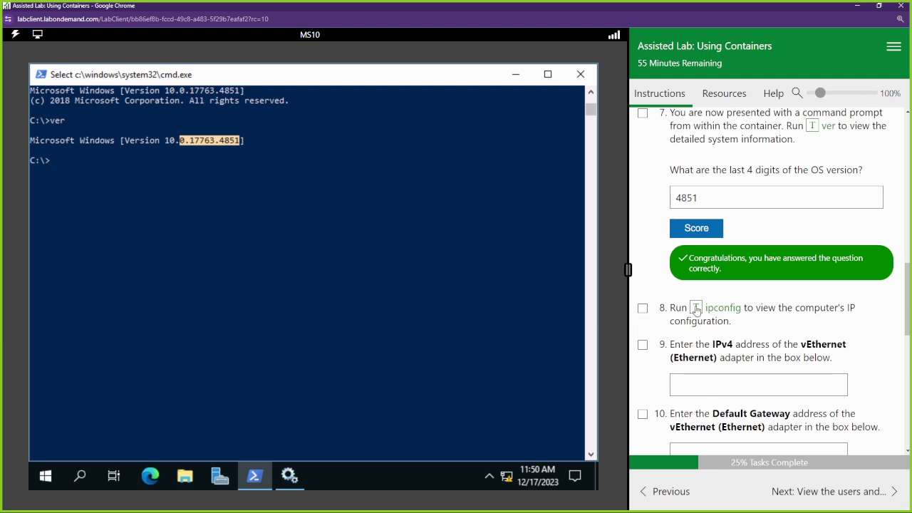
left_click(696, 308)
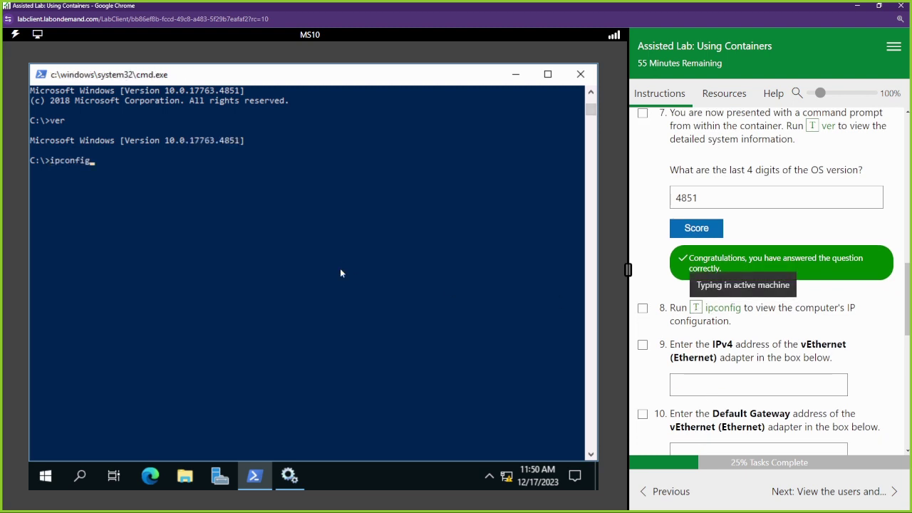
key("Return")
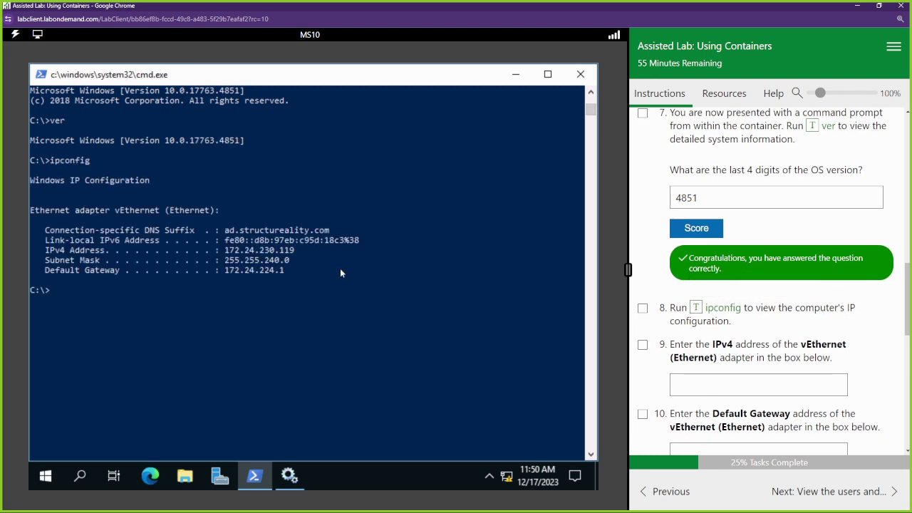
Enter 172.24.230.119 as the vEthernet (Ethernet) IPv4 address and mark tasks 8 and 9 as done.
left_click_drag(294, 251, 225, 254)
left_click(758, 388)
type("172.24.230.119")
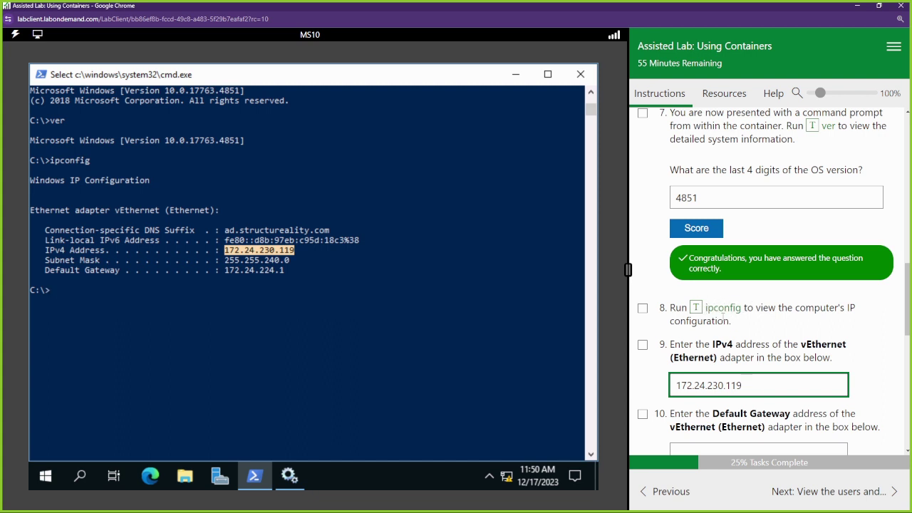
left_click(642, 308)
left_click(643, 345)
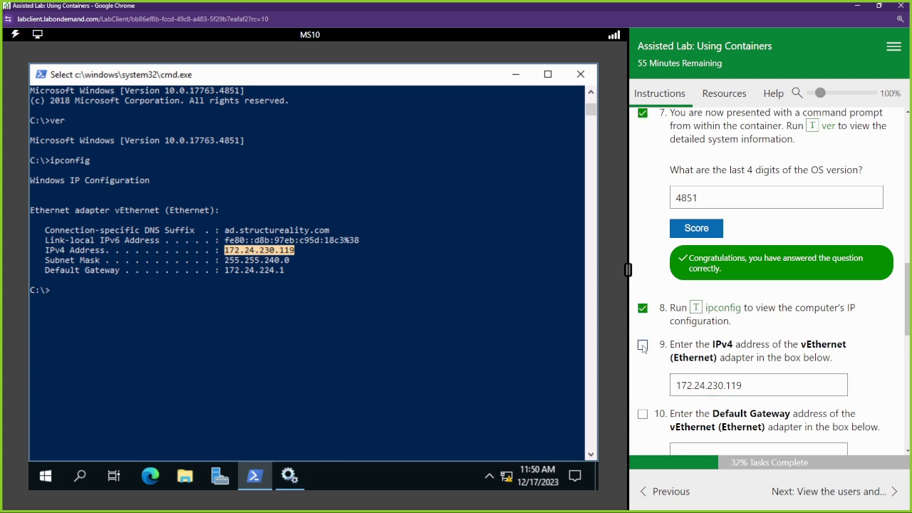
Enter 172.24.224.1 as the Default Gateway address of the vEthernet (Ethernet) adapter in task 10.
scroll(652, 352, "down", 1)
scroll(652, 352, "down", 1)
left_click(711, 354)
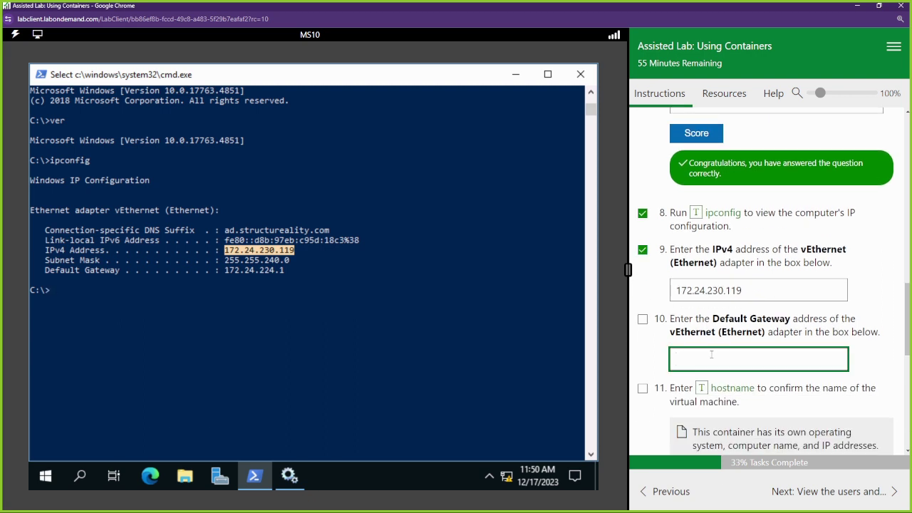
left_click_drag(285, 270, 220, 272)
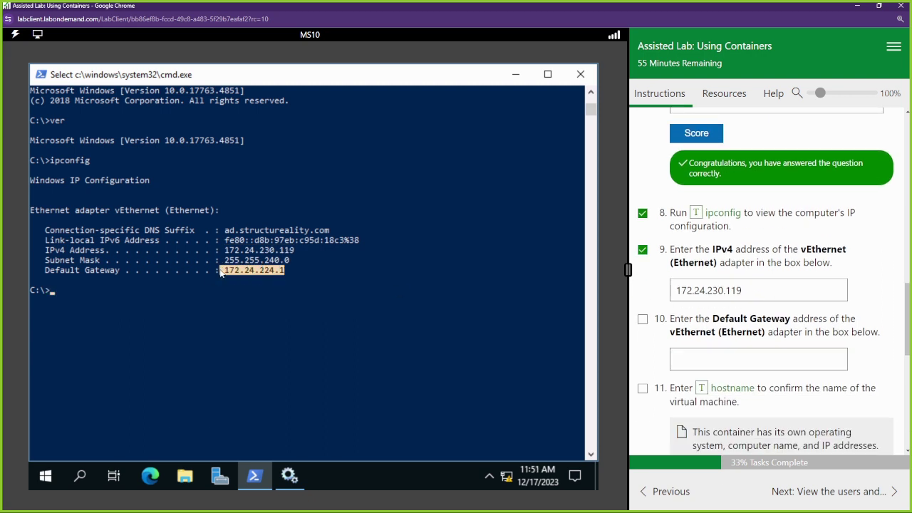
left_click(700, 355)
type("172.2")
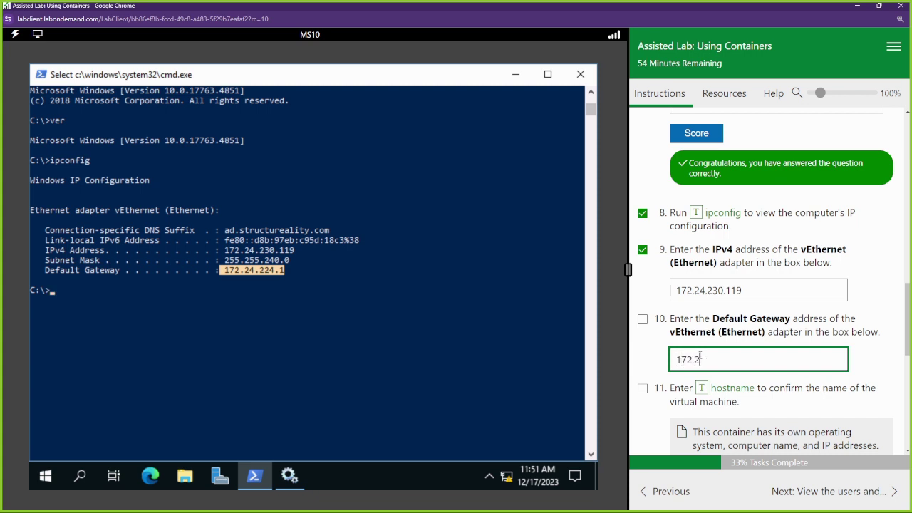
type("4.224.1")
Run hostname inside the container to confirm its computer name.
left_click(701, 388)
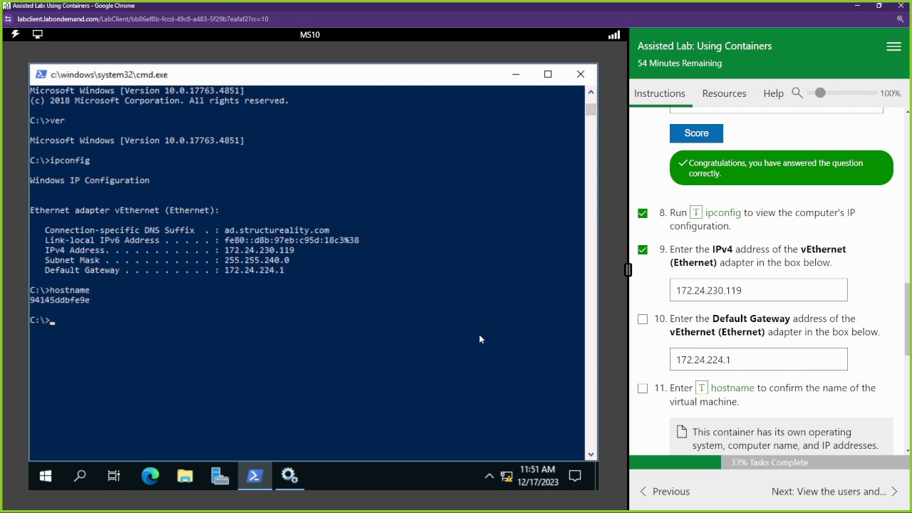
double_click(80, 300)
Run netstat -aon inside the container and examine the local addresses of its listening TCP ports.
scroll(721, 291, "down", 3)
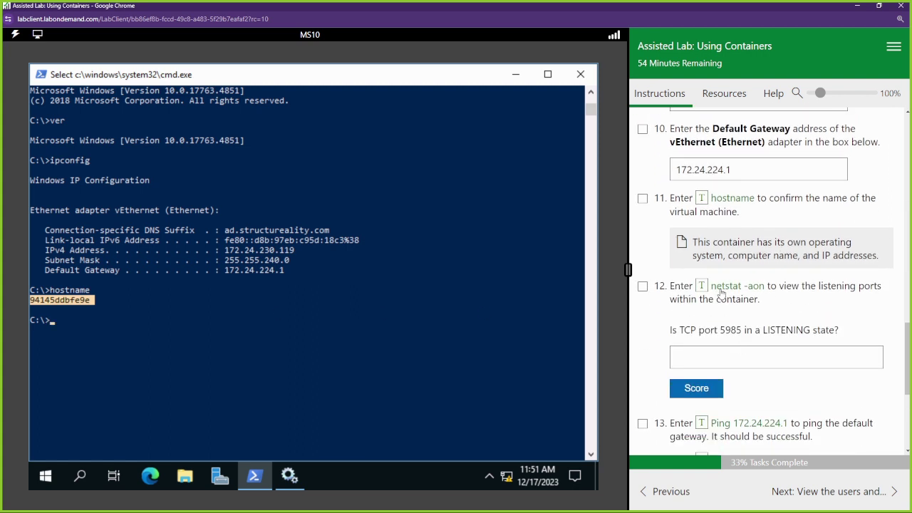
left_click(705, 287)
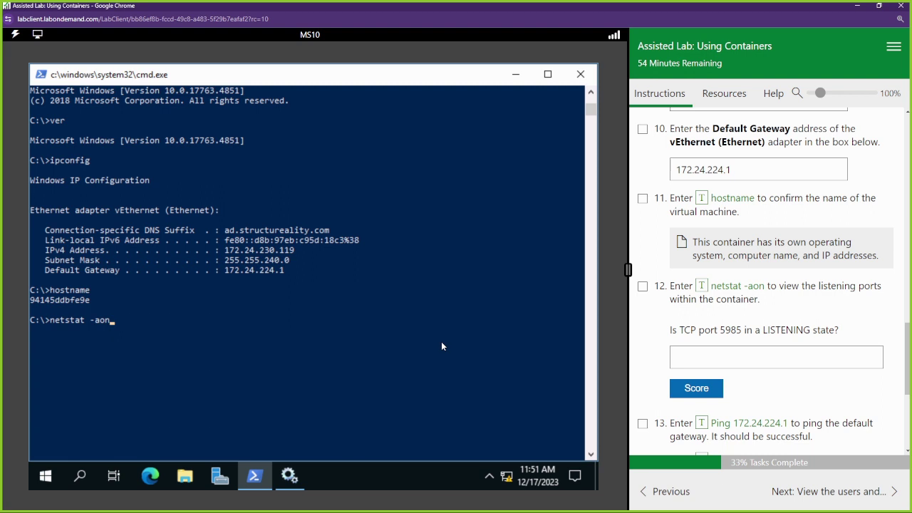
key("Return")
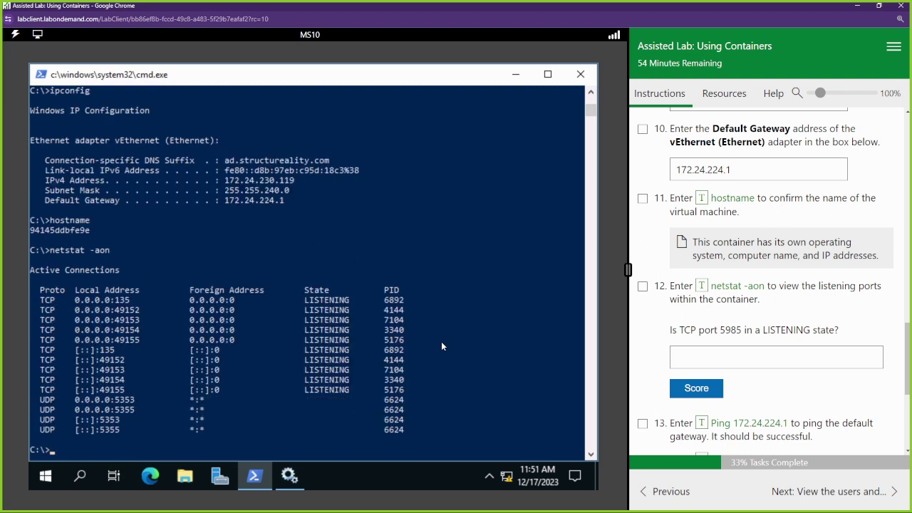
left_click_drag(132, 269, 30, 273)
left_click(77, 281)
left_click_drag(75, 300, 133, 302)
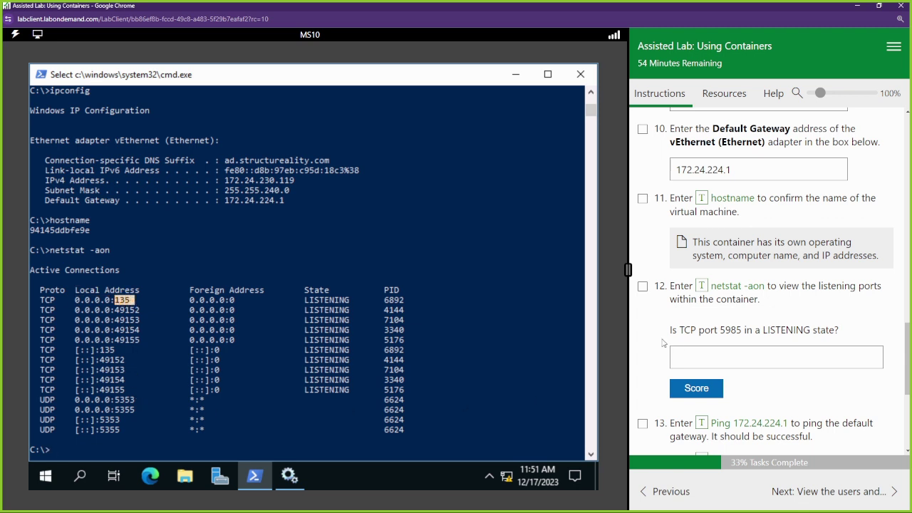
Check the netstat listing of the container's TCP and UDP ports for TCP port 5985 to answer the question in task 12.
mouse_move(731, 332)
left_mouse_down()
mouse_move(743, 333)
mouse_move(719, 332)
left_mouse_up()
left_click(713, 357)
left_click_drag(125, 420, 144, 429)
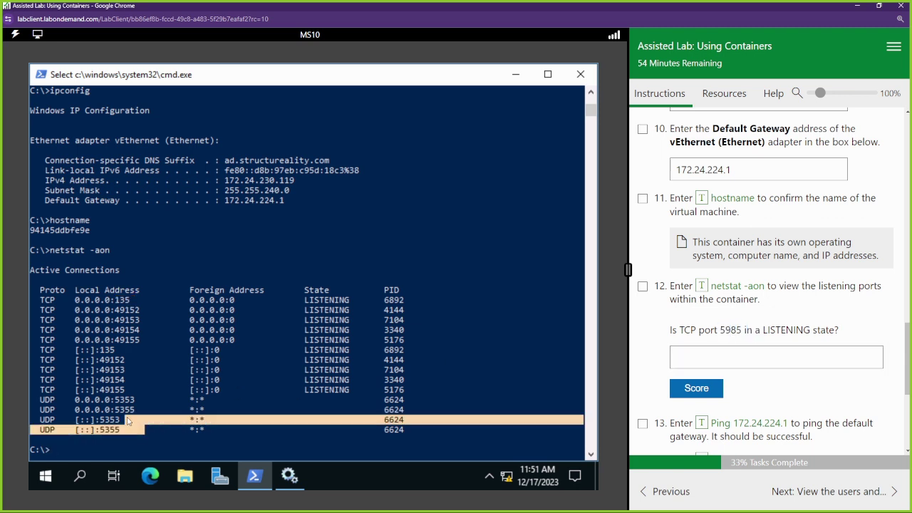
left_click_drag(77, 300, 146, 434)
left_click(146, 432)
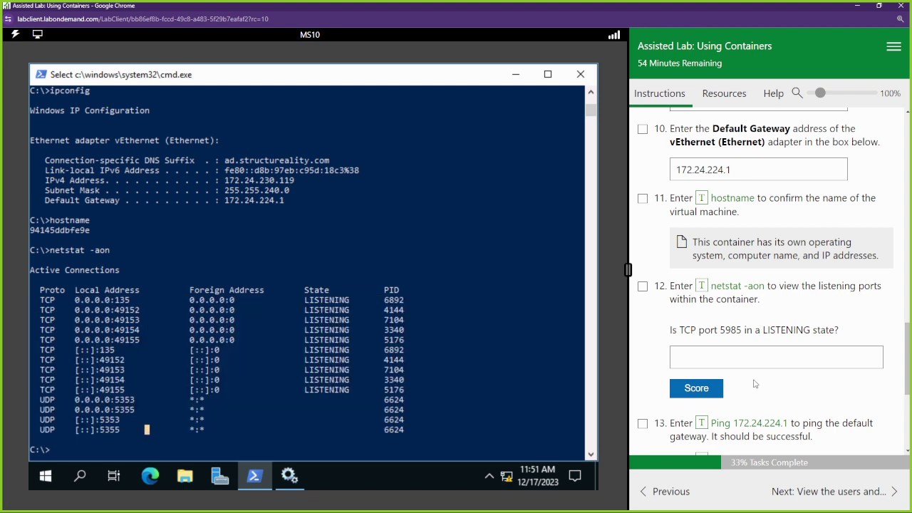
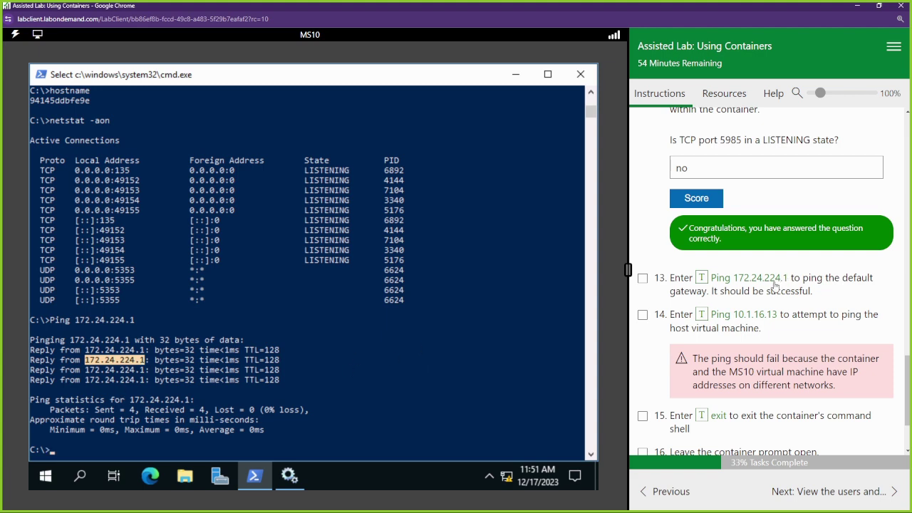
Examine the default gateway's ping replies against the container's earlier ipconfig output.
scroll(335, 257, "up", 4)
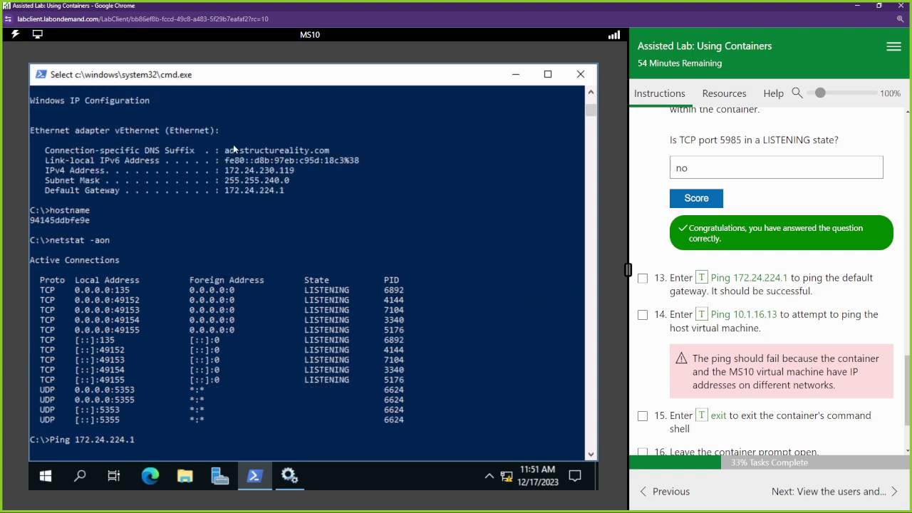
scroll(274, 187, "down", 6)
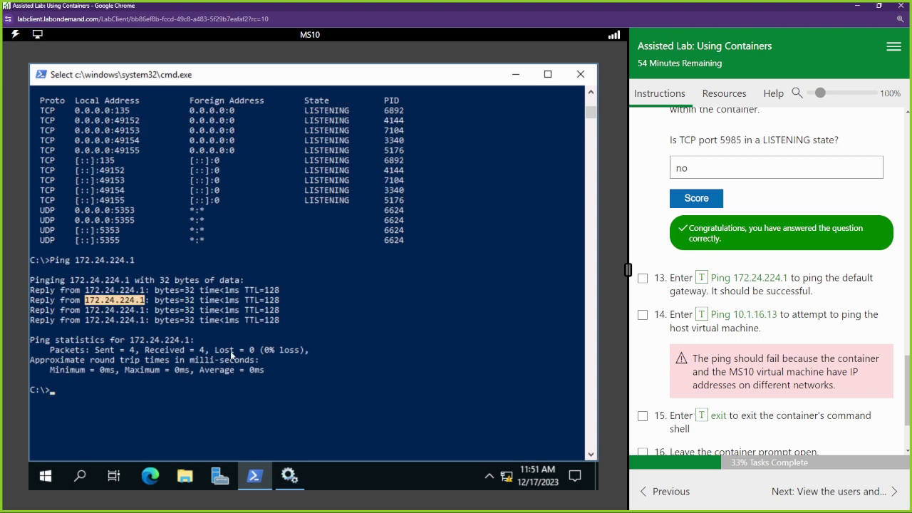
left_click(96, 300)
left_click_drag(86, 300, 143, 300)
left_click(146, 299)
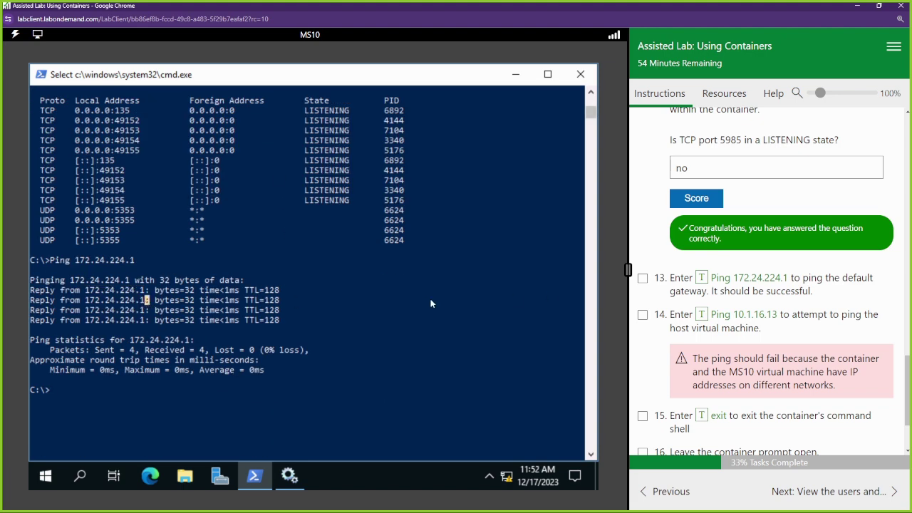
Ping the host virtual machine at 10.1.16.13 from the container and run hostname to check which computer is in use.
left_click(702, 315)
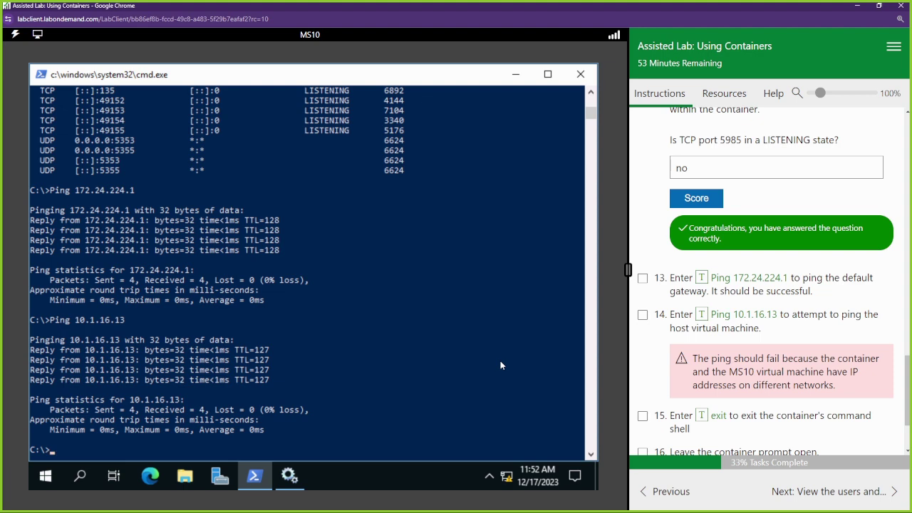
type("woha")
key("BackSpace")
key("BackSpace")
key("BackSpace")
type("hostname")
key("Return")
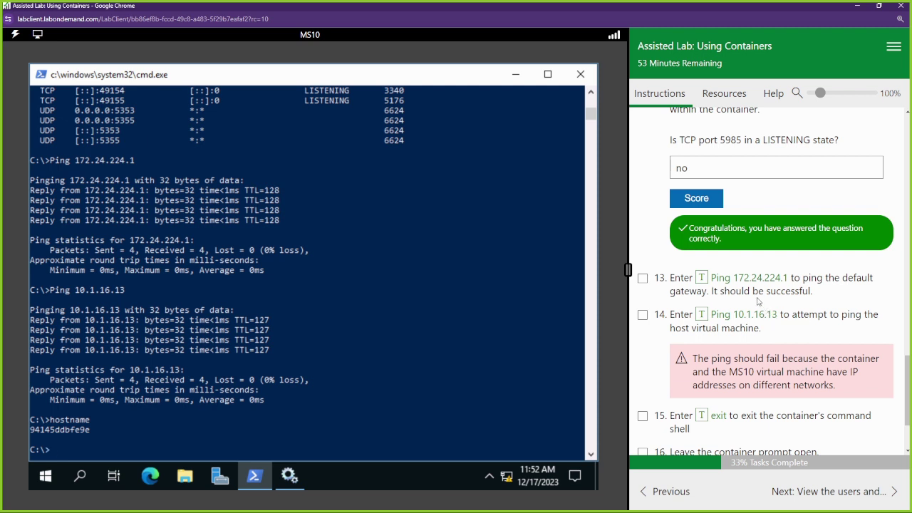
Repeat the pings to the default gateway 172.24.224.1 and to the host 10.1.16.13 from the container.
left_click(727, 283)
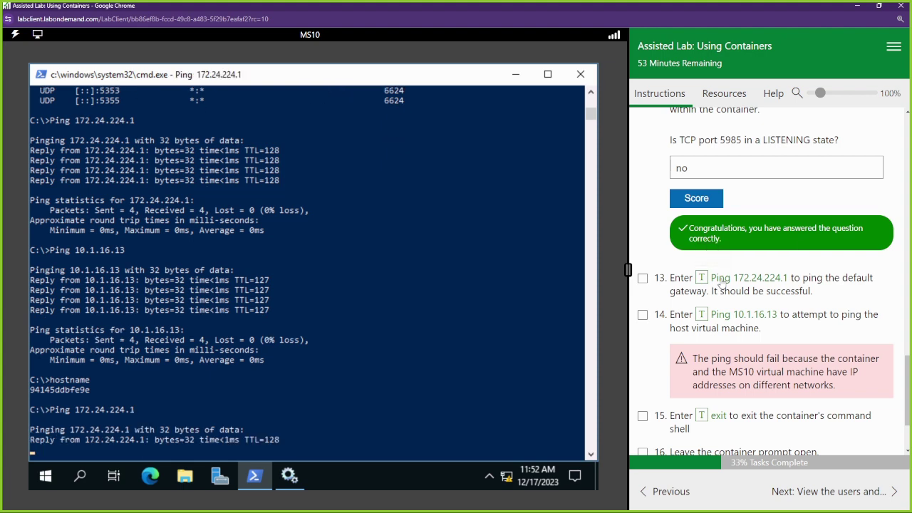
left_click(753, 321)
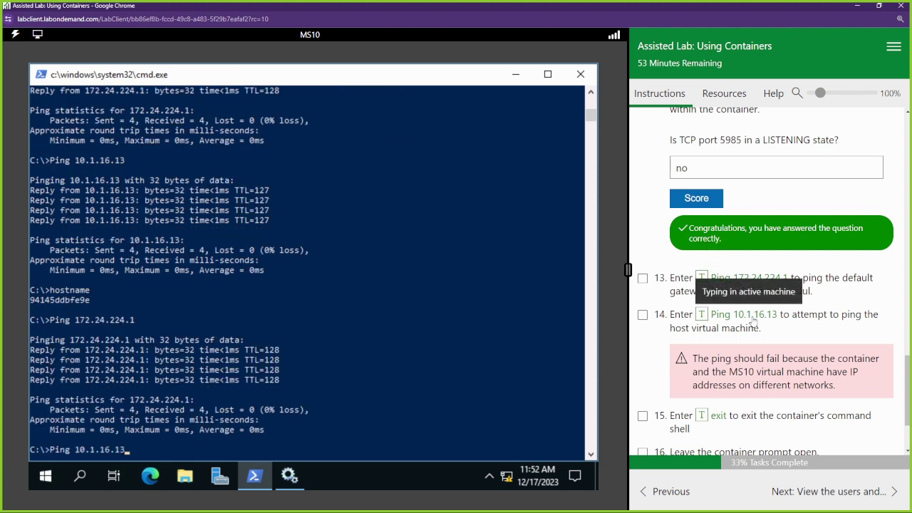
left_click(385, 401)
key("Escape")
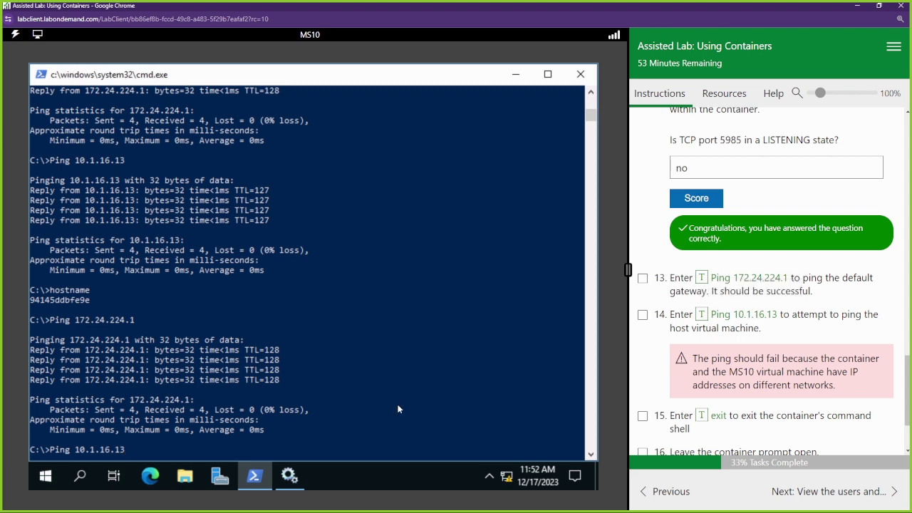
key("Return")
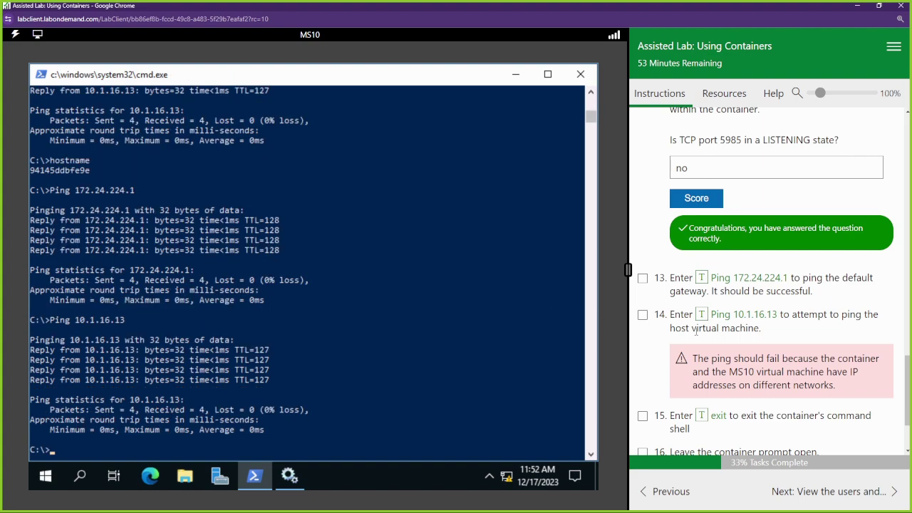
Review the lab instructions for tasks 1 to 14 to check that every container command was carried out as described.
scroll(752, 351, "up", 5)
scroll(753, 351, "up", 10)
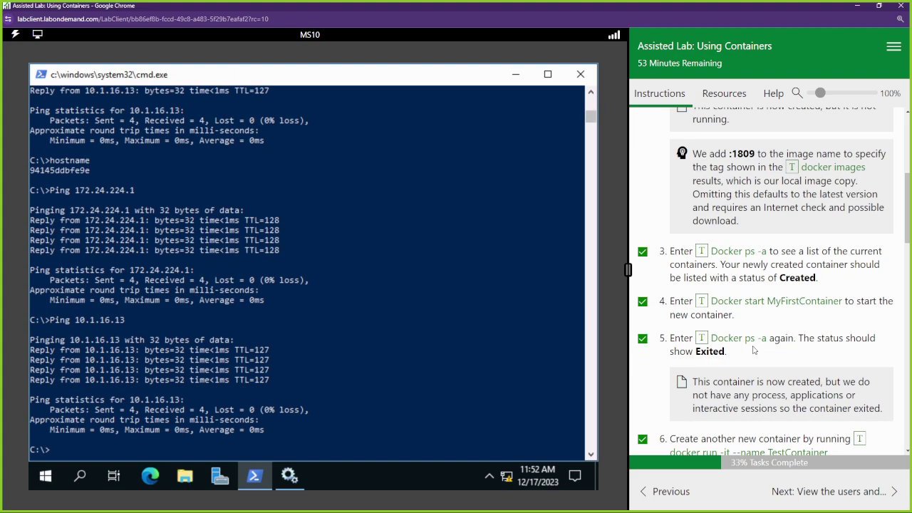
scroll(753, 350, "up", 1)
scroll(744, 361, "up", 8)
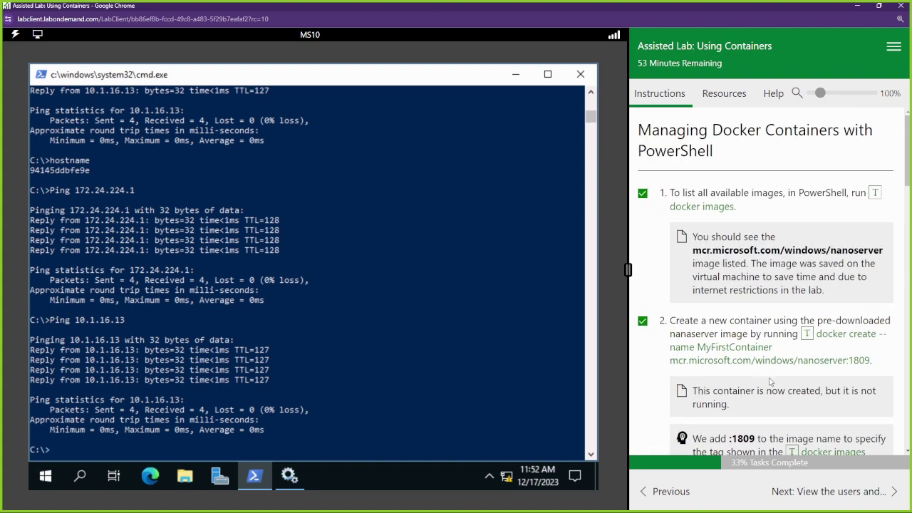
scroll(761, 392, "down", 18)
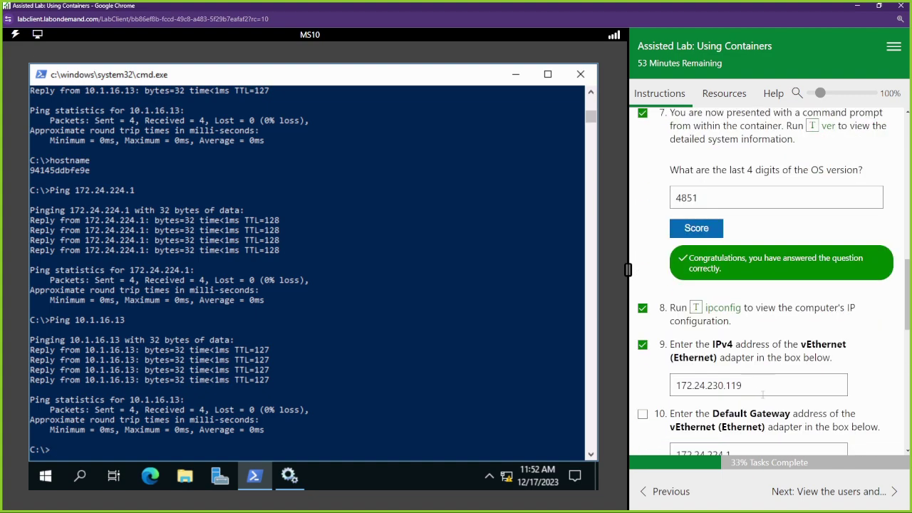
scroll(762, 393, "down", 1)
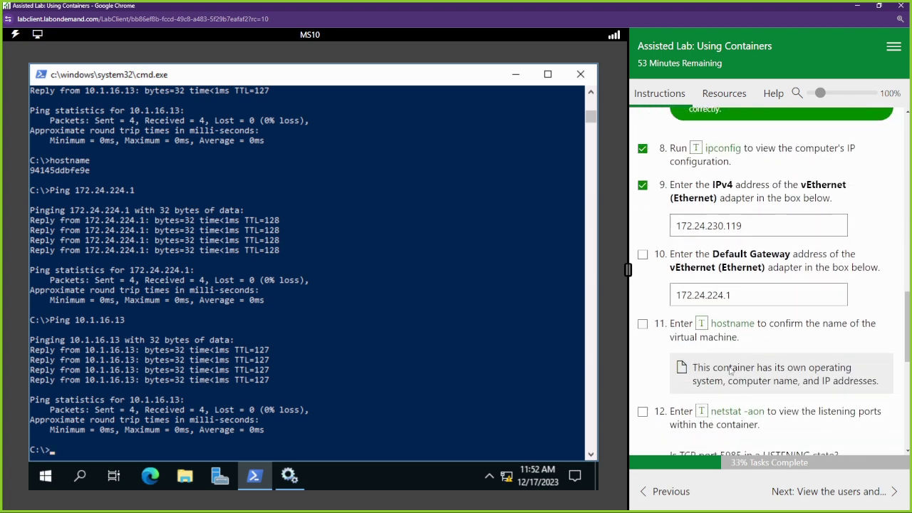
scroll(729, 370, "up", 2)
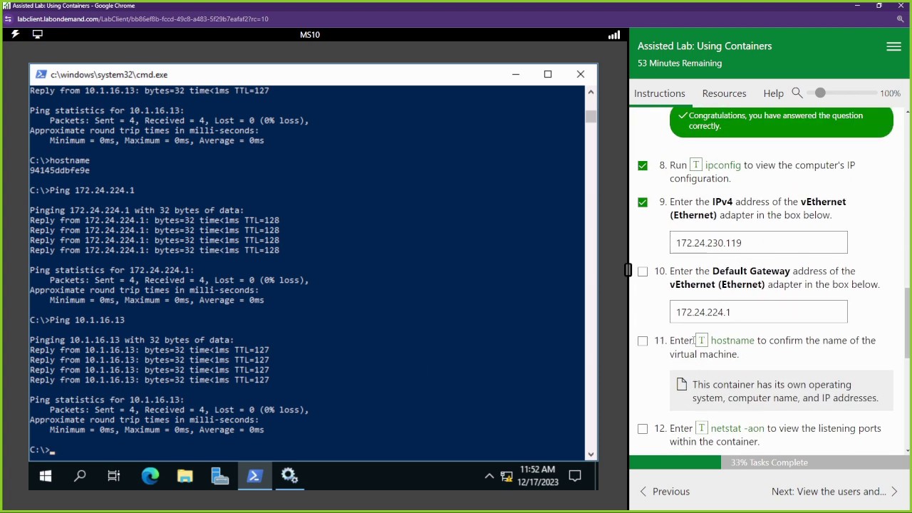
scroll(684, 379, "down", 4)
scroll(657, 336, "down", 5)
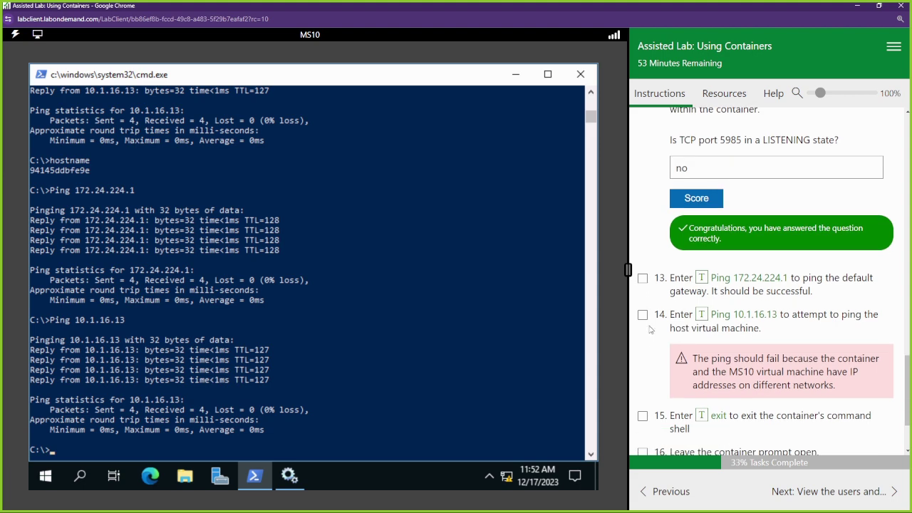
Mark the lab tasks as done through task 14 and compare its warning about the ping with the replies from 10.1.16.13.
left_click(642, 316)
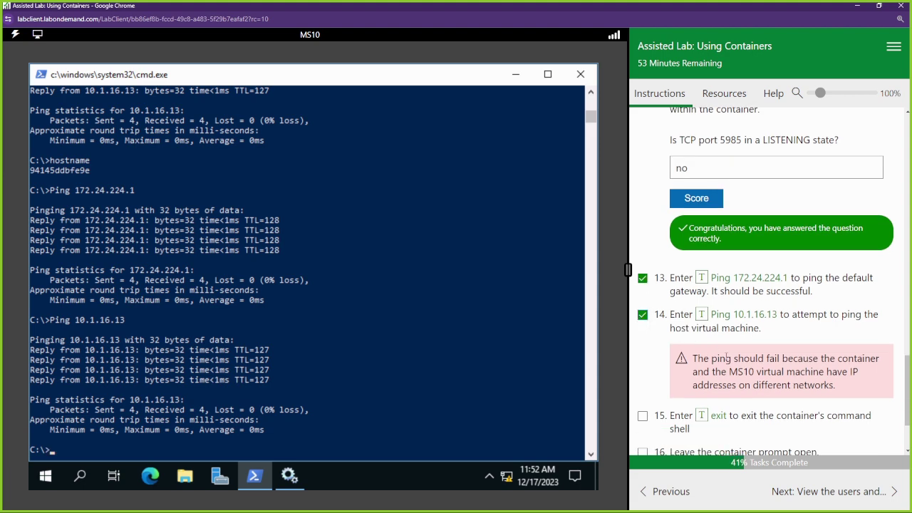
left_click_drag(714, 359, 811, 372)
left_click(812, 376)
left_click(305, 368)
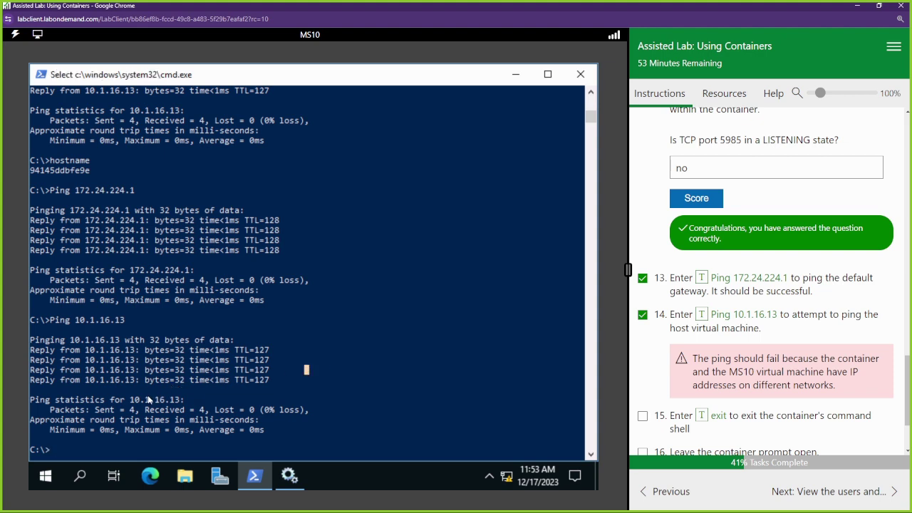
left_click_drag(158, 400, 119, 400)
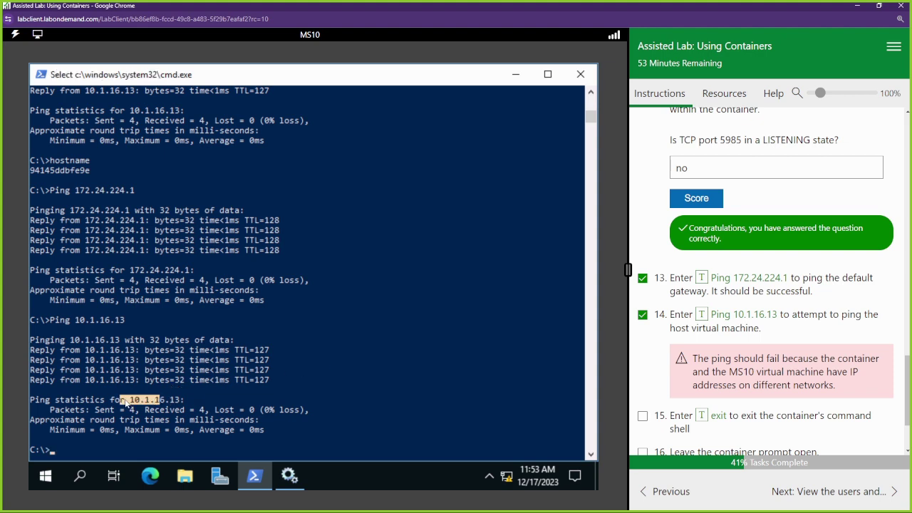
left_click(181, 400)
Exit the container's command shell and run hostname in PowerShell to check the host's computer name.
type("ex")
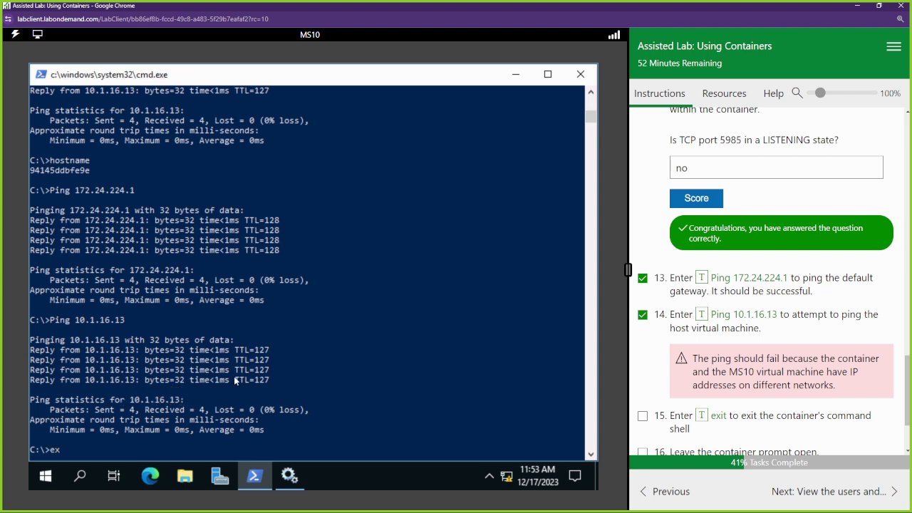
type("it")
key("Return")
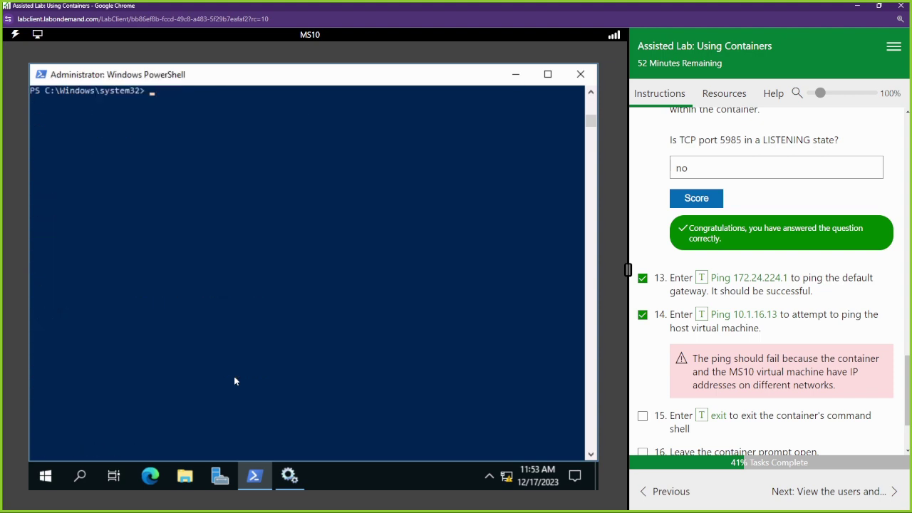
type("hostname")
key("Return")
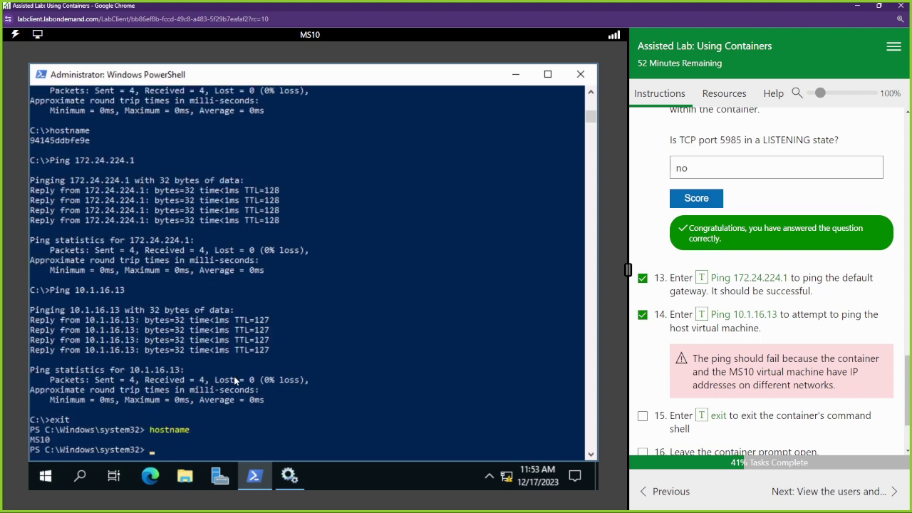
Try twice to run an interactive container named TestContainer from mcr.microsoft.com/windows/nanoserver:1809 with docker run.
type("Docker ps -a")
key("Up")
key("Up")
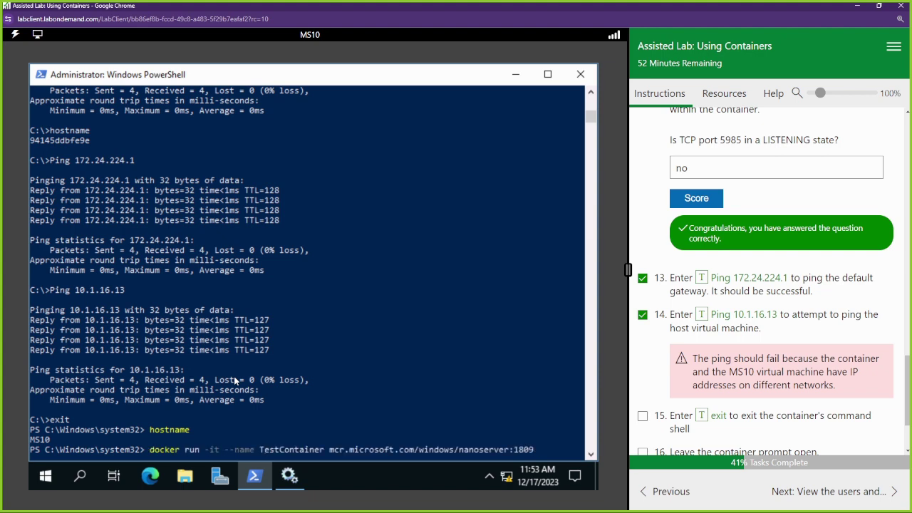
key("Return")
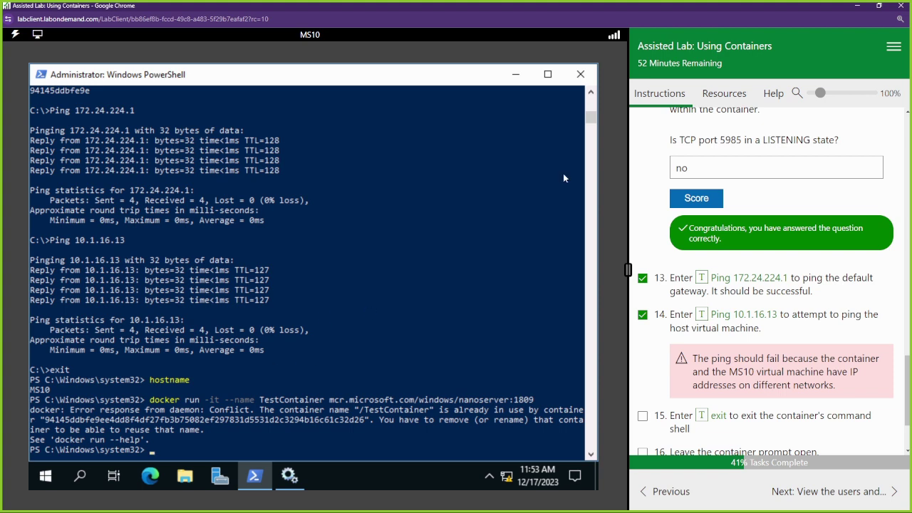
scroll(713, 245, "up", 10)
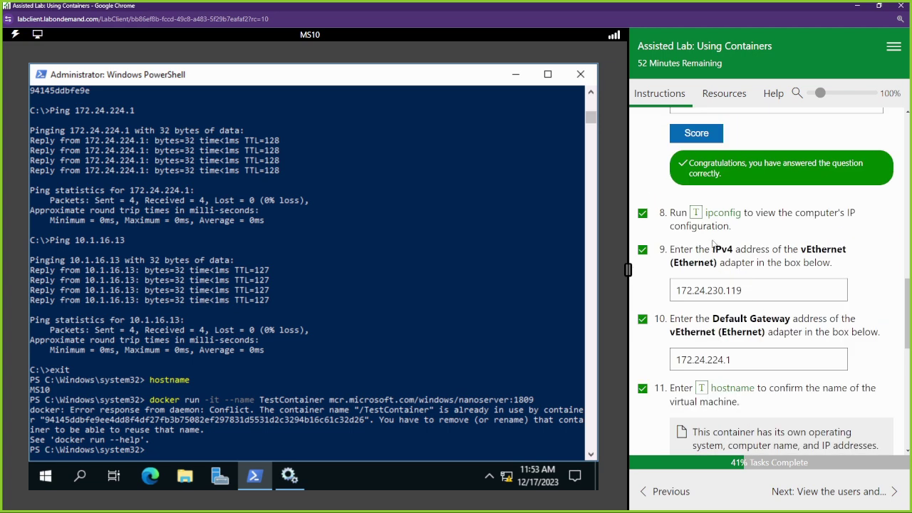
scroll(750, 278, "up", 3)
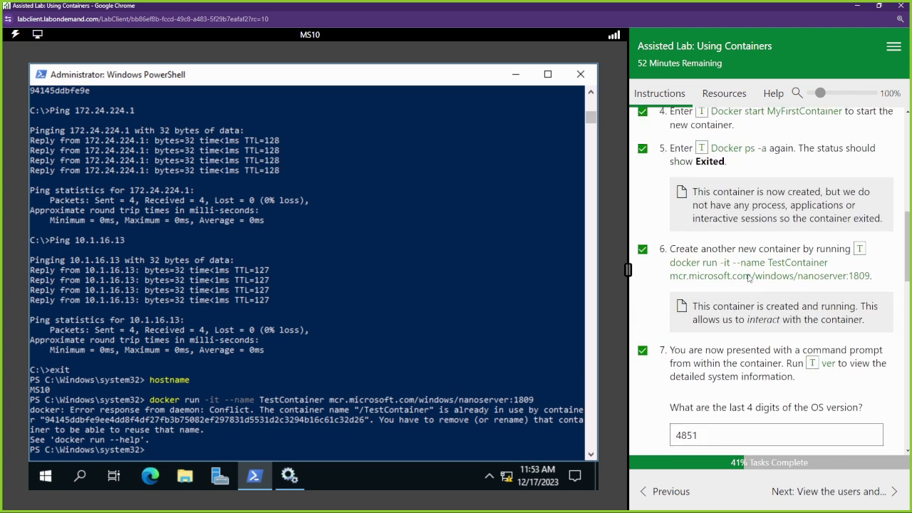
scroll(765, 287, "up", 1)
scroll(630, 288, "up", 1)
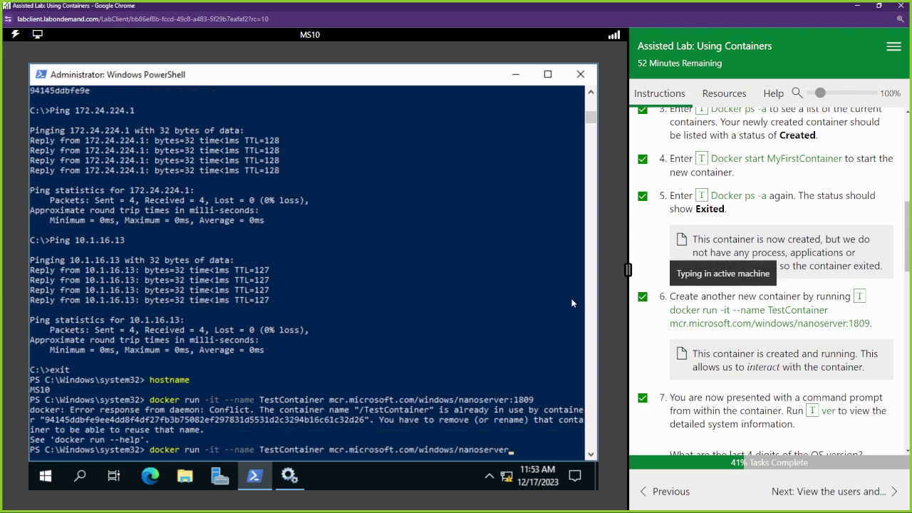
key("Return")
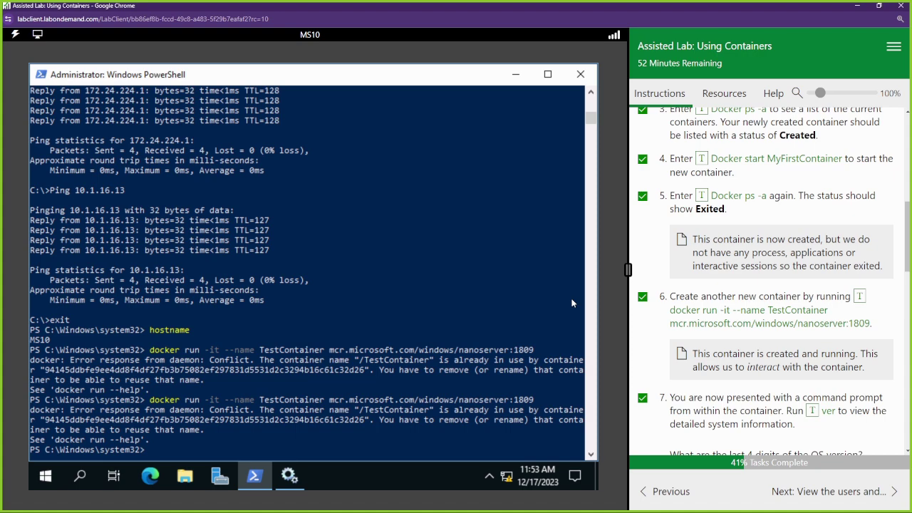
Reset and reboot the MS10 virtual machine, and return to the first task of the Docker containers exercise.
scroll(738, 303, "up", 4)
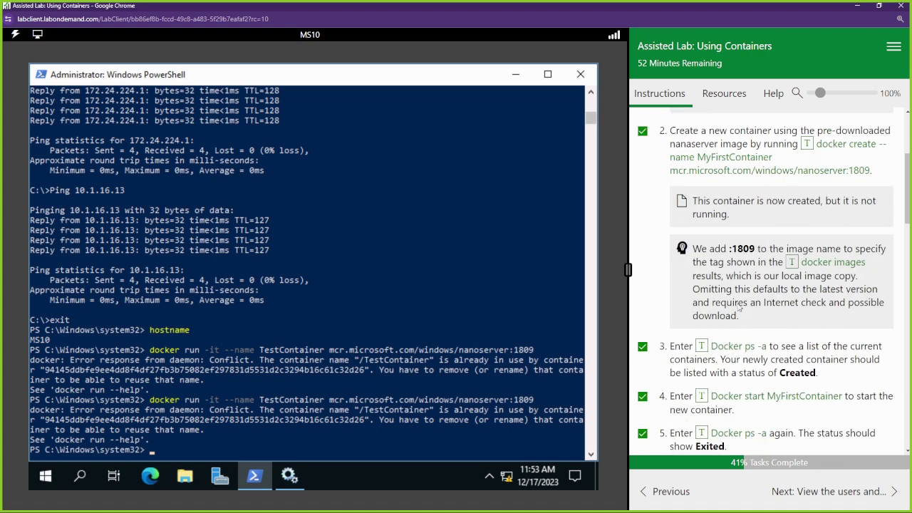
scroll(738, 303, "up", 3)
scroll(738, 303, "down", 3)
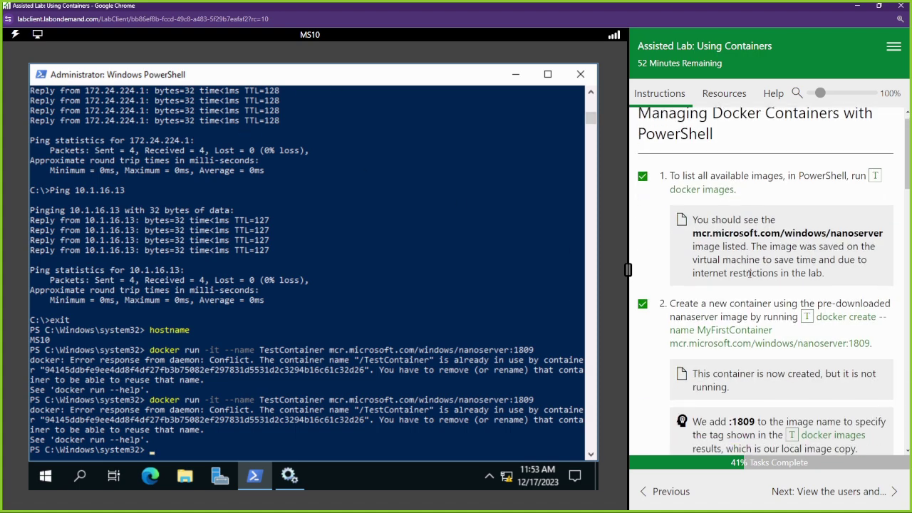
left_click(14, 33)
mouse_move(42, 132)
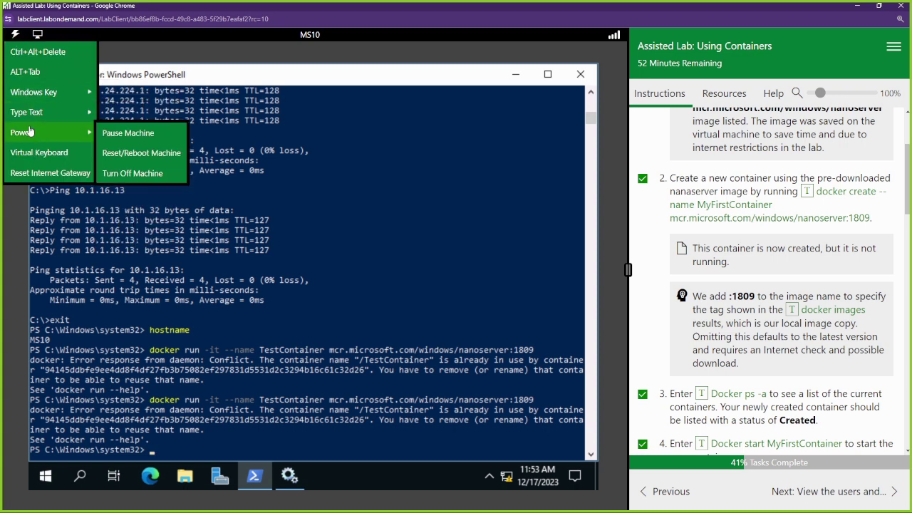
left_click(141, 153)
left_click(428, 314)
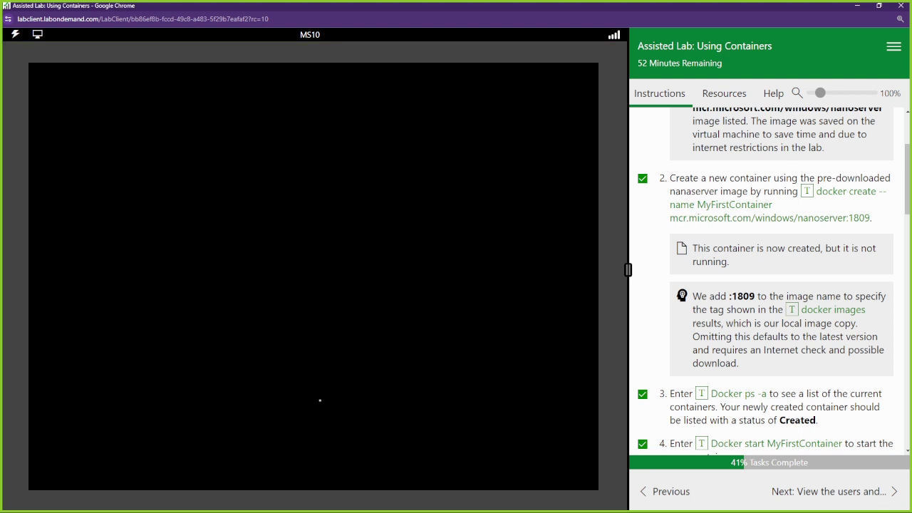
scroll(713, 263, "up", 3)
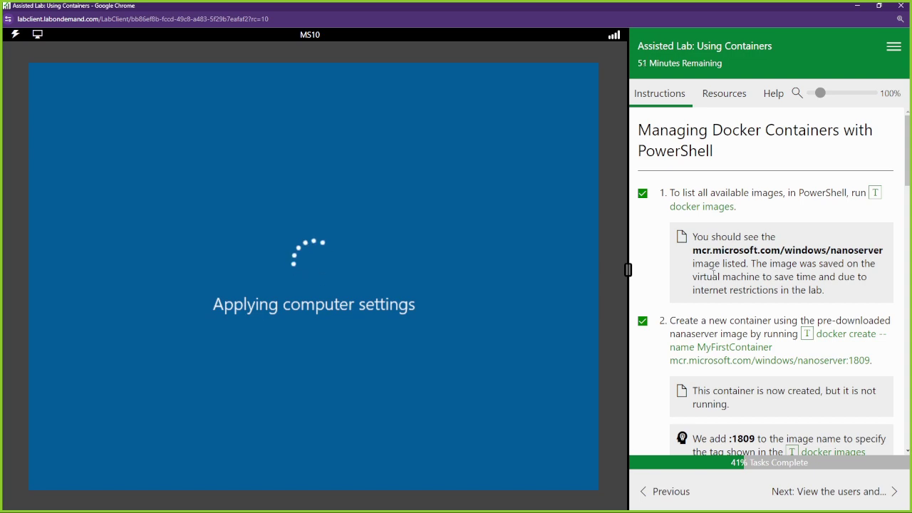
Review the completed Docker container tasks 1 through 14 in the lab instructions, returning to task 6 on creating TestContainer.
scroll(738, 314, "down", 5)
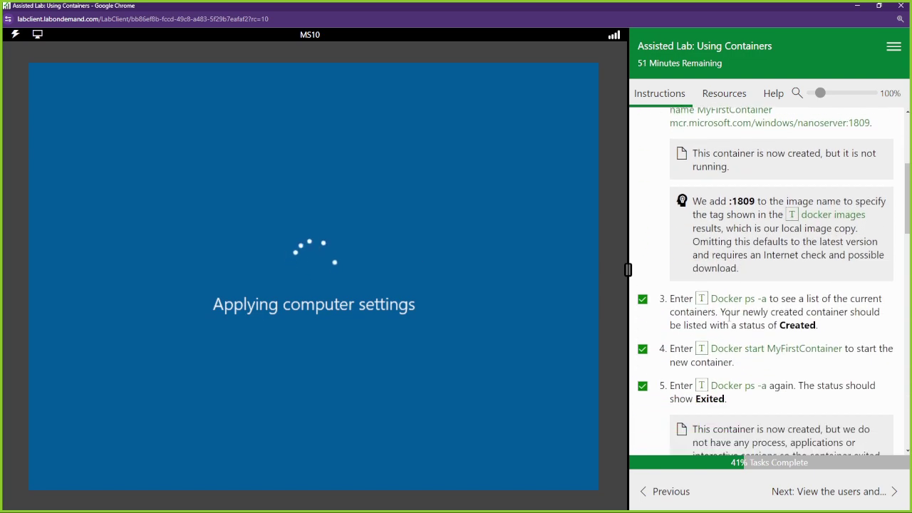
scroll(728, 317, "down", 4)
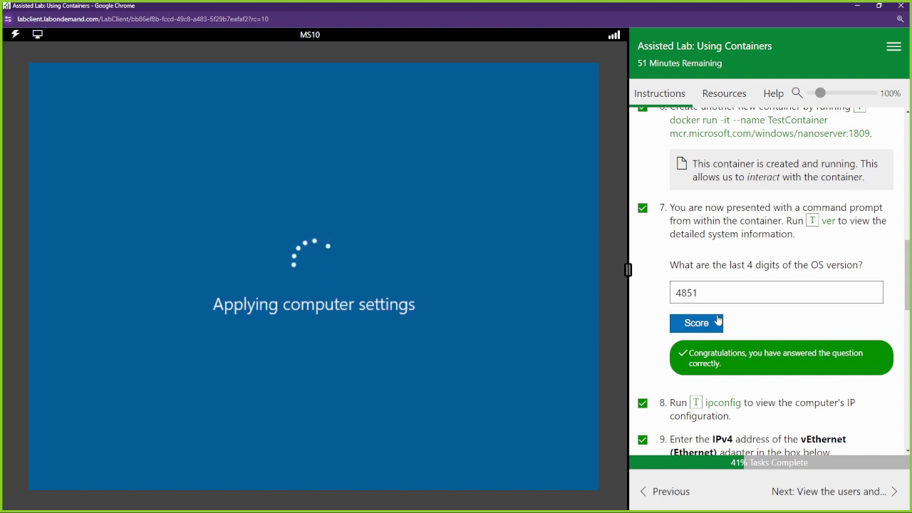
scroll(694, 313, "down", 2)
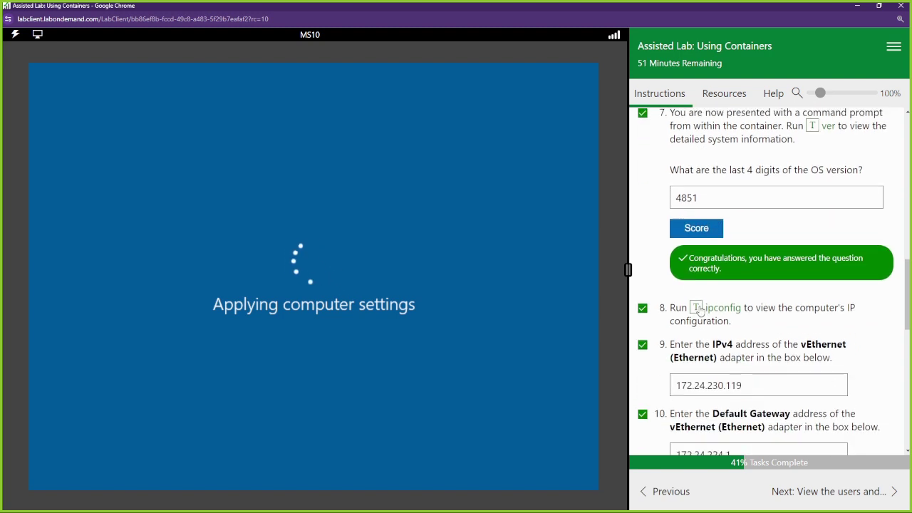
scroll(700, 312, "down", 3)
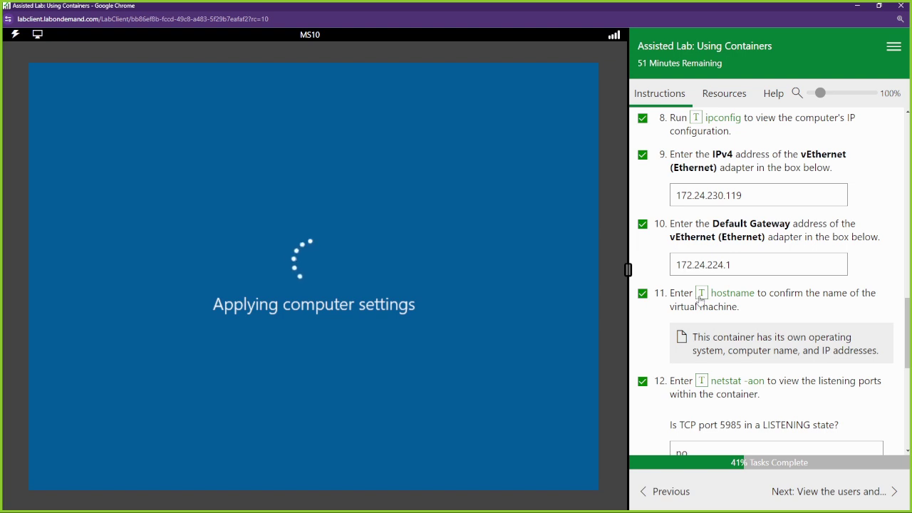
scroll(701, 302, "down", 4)
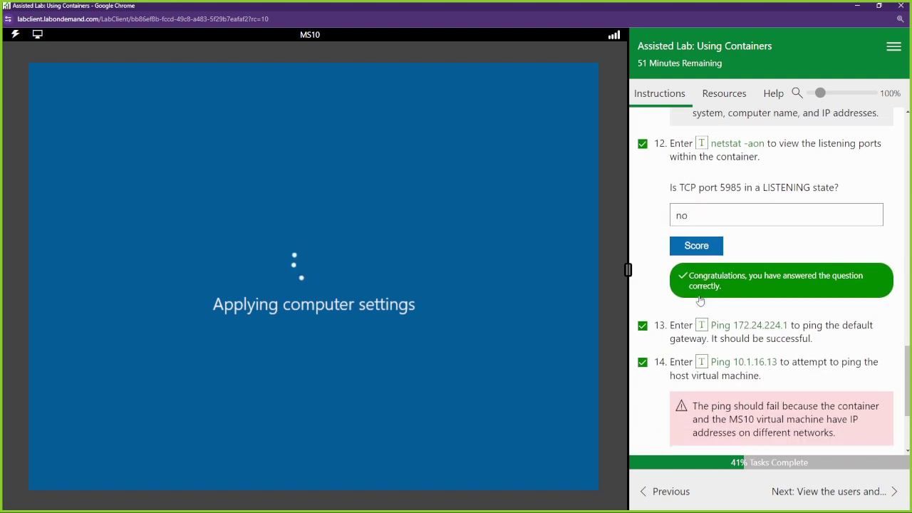
scroll(701, 300, "down", 3)
scroll(700, 300, "up", 4)
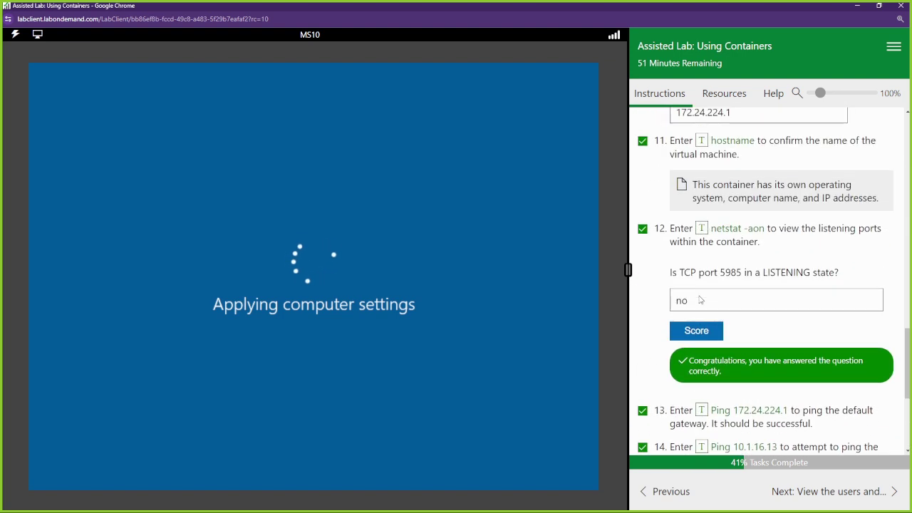
scroll(701, 296, "up", 3)
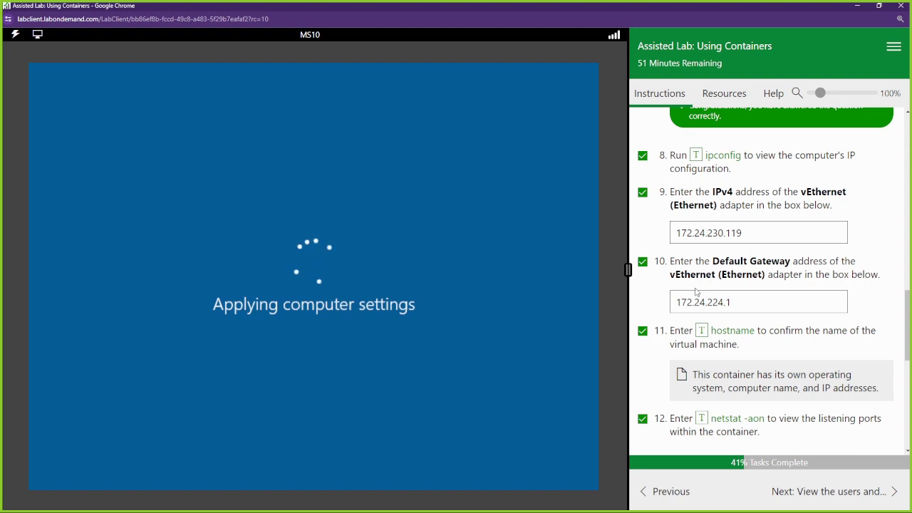
scroll(697, 292, "up", 7)
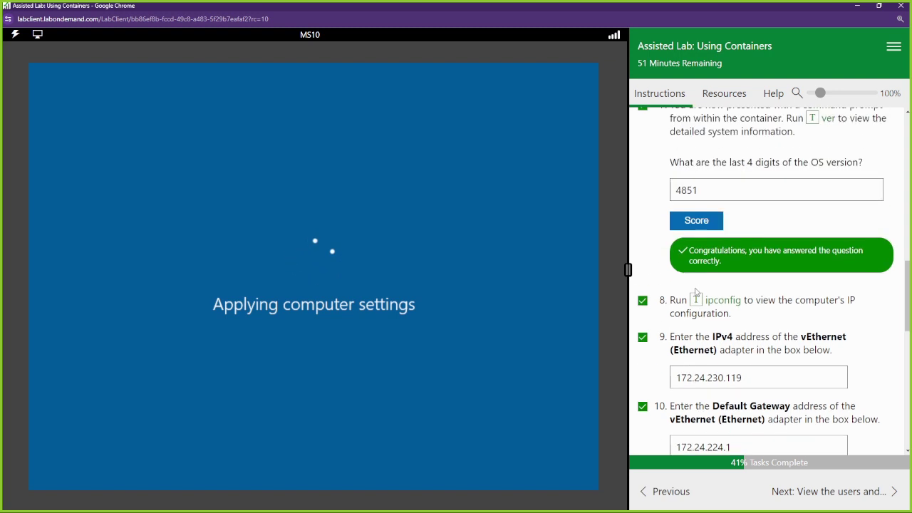
scroll(695, 288, "up", 5)
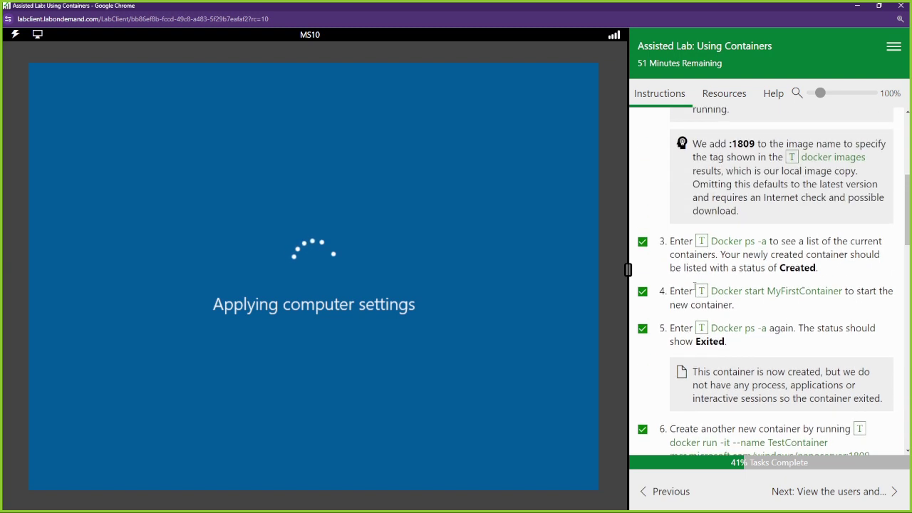
scroll(723, 230, "up", 2)
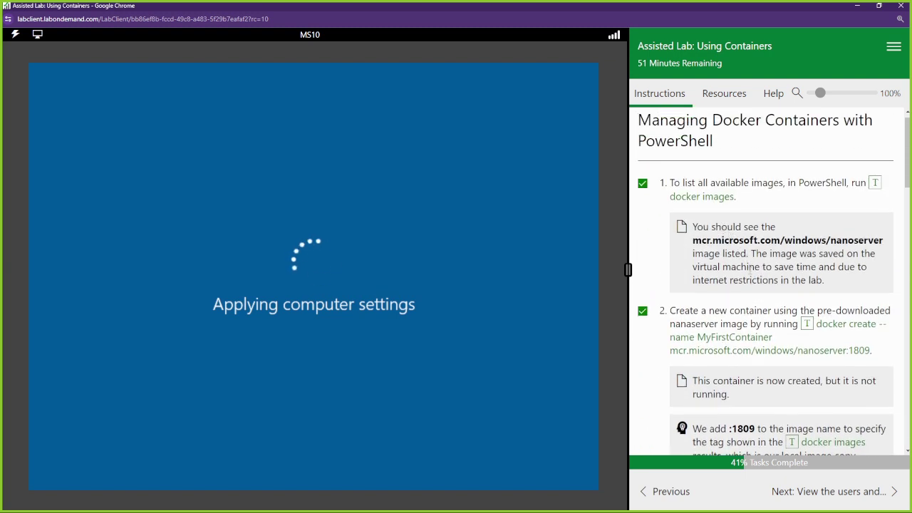
scroll(723, 227, "down", 1)
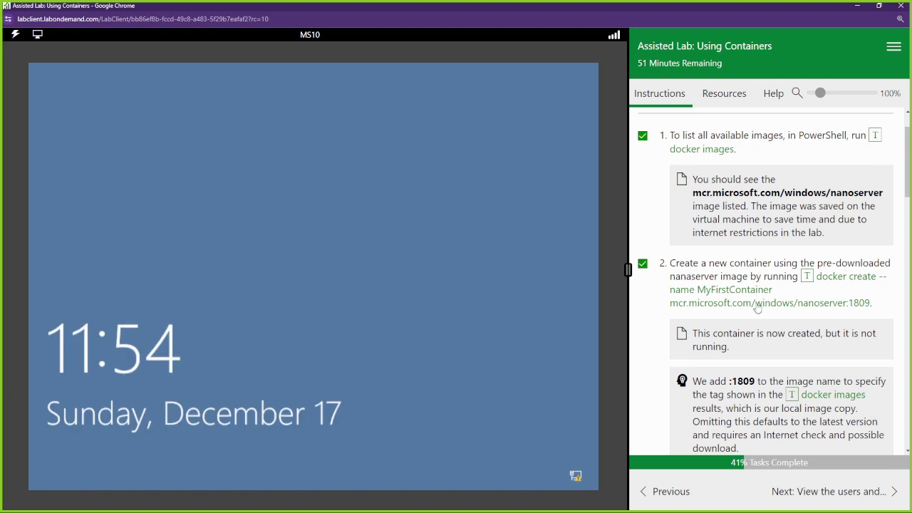
scroll(759, 301, "down", 1)
scroll(760, 301, "down", 2)
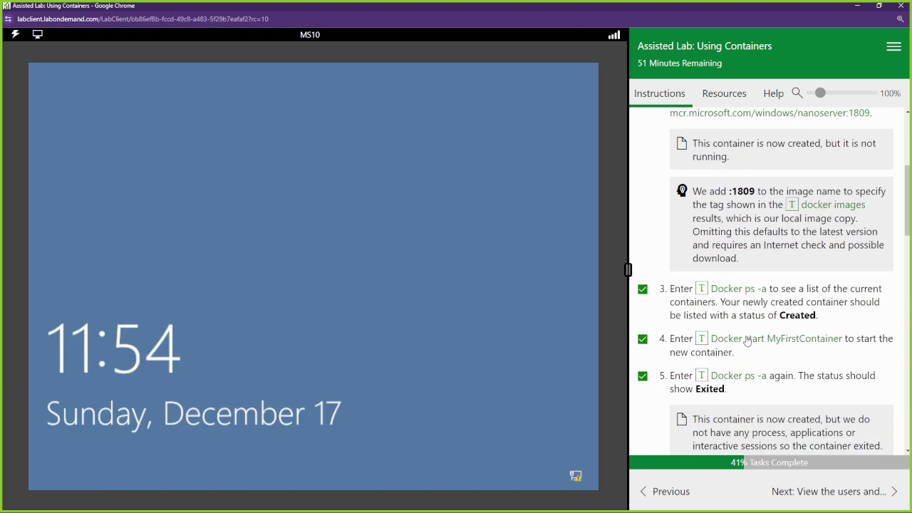
scroll(747, 344, "down", 2)
scroll(746, 345, "down", 1)
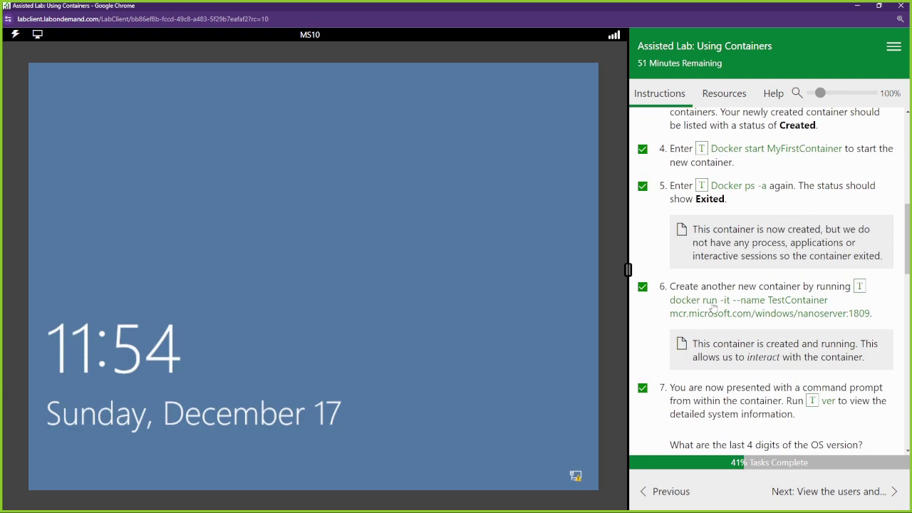
left_click_drag(724, 287, 735, 302)
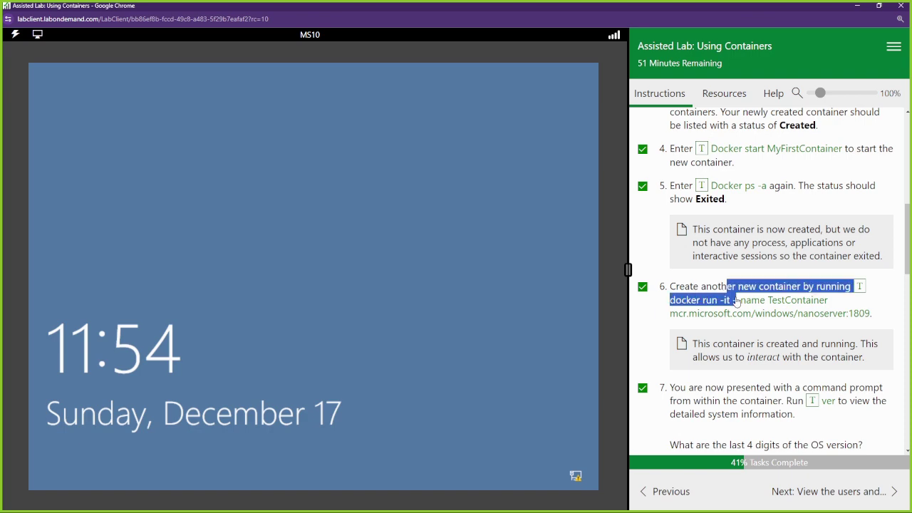
Sign in to MS10 as Administrator using the account password from the lab resources, and return to the lab instructions.
left_click(463, 308)
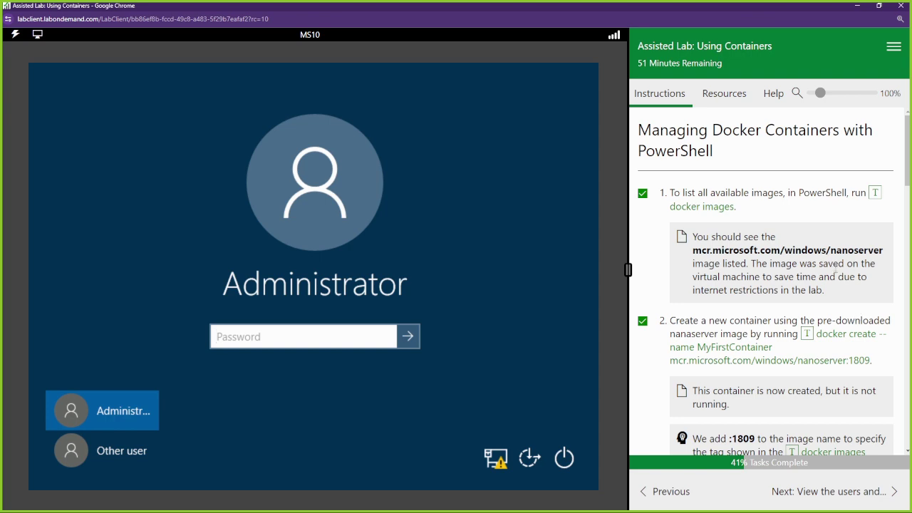
scroll(722, 365, "down", 3)
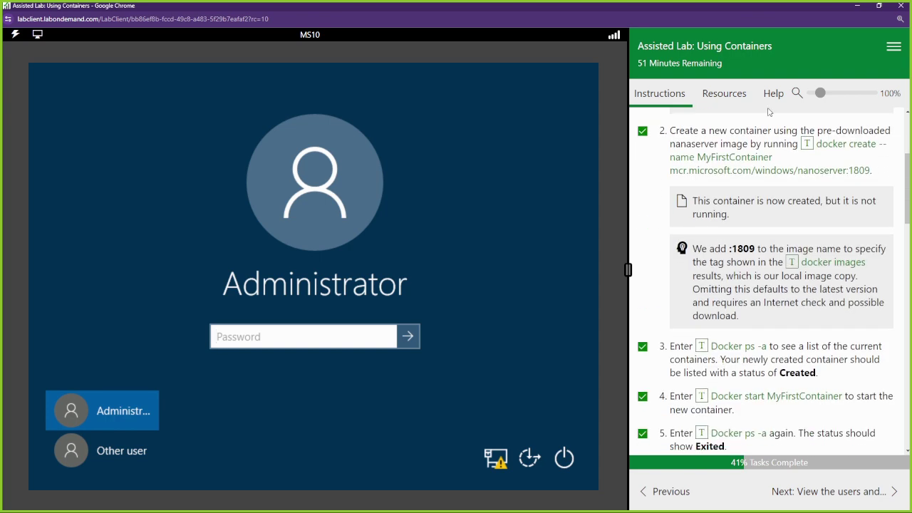
left_click(728, 94)
left_click(706, 197)
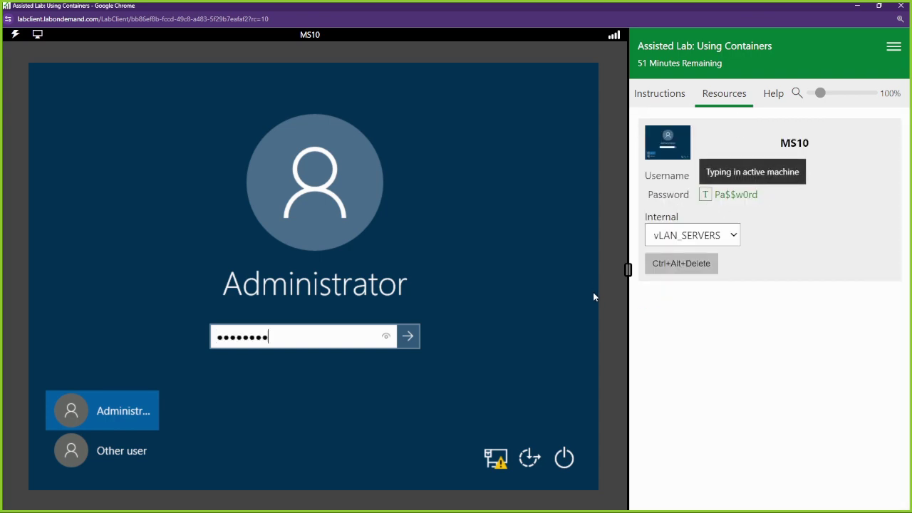
left_click(408, 337)
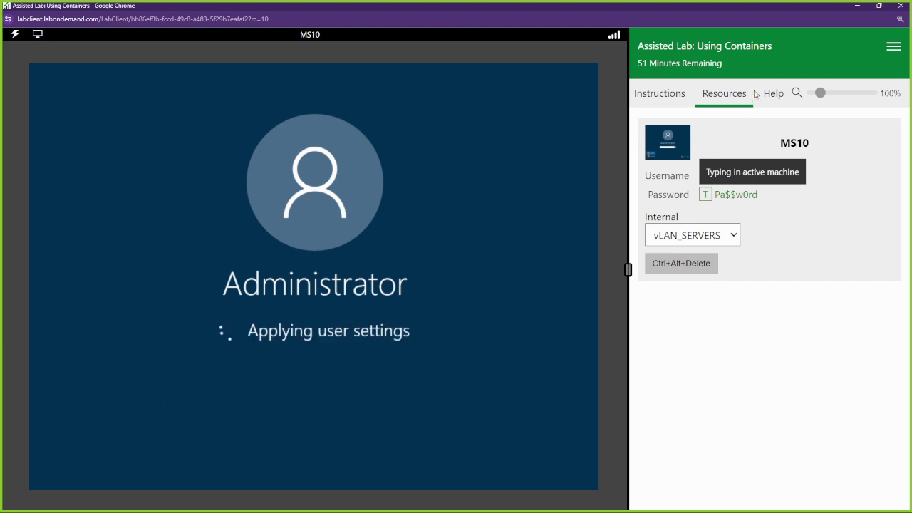
left_click(670, 95)
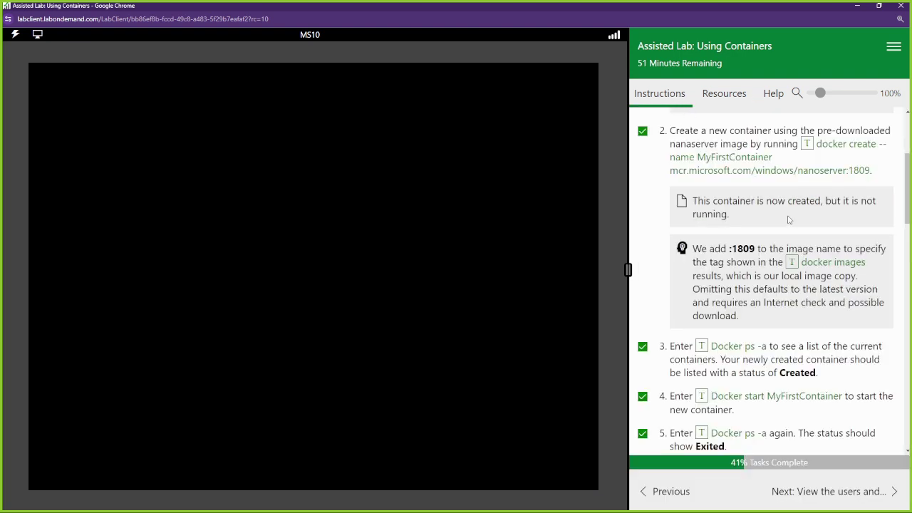
Start Windows PowerShell as administrator on MS10, allow it to make changes, and switch the lab to full screen.
scroll(789, 219, "down", 1)
scroll(762, 227, "up", 2)
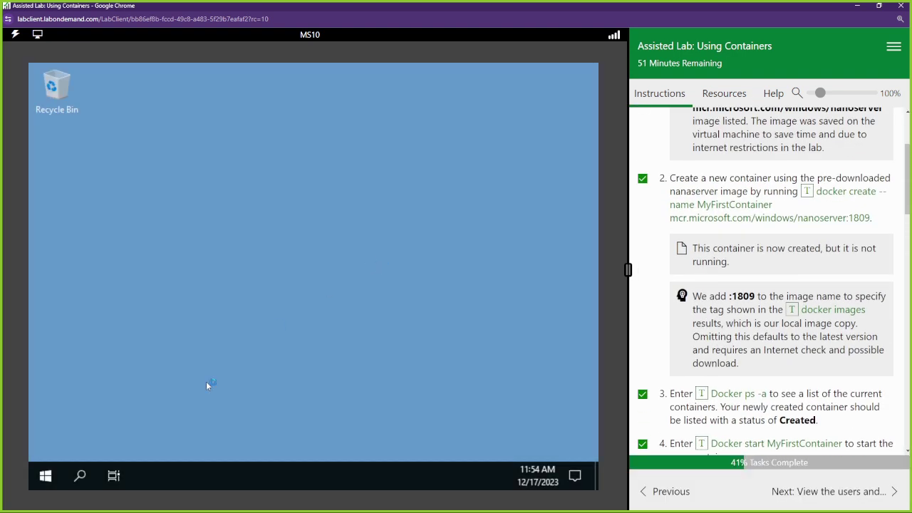
left_click(47, 476)
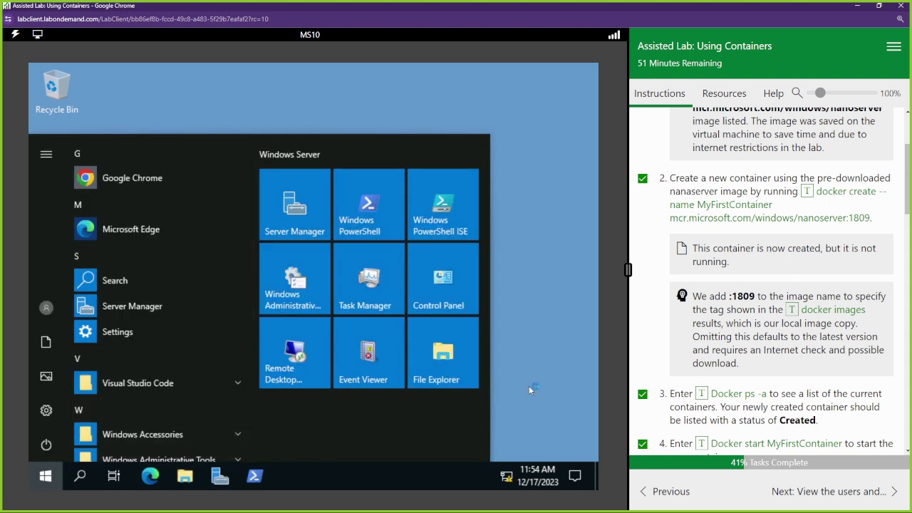
left_click(529, 389)
right_click(219, 476)
right_click(257, 476)
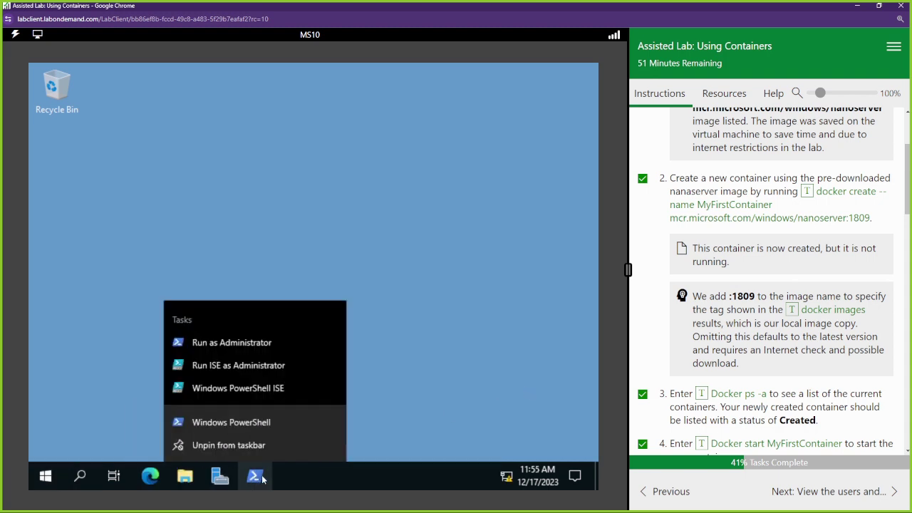
left_click(265, 345)
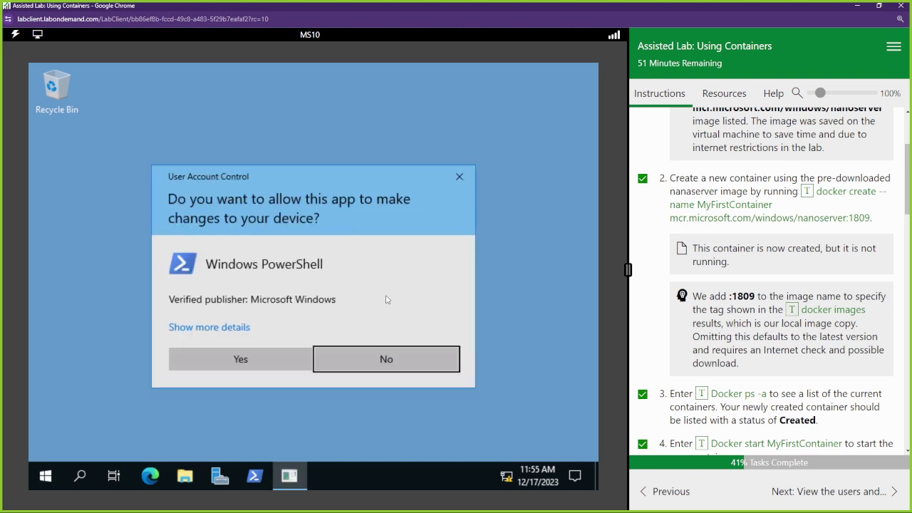
left_click(282, 360)
left_click(38, 33)
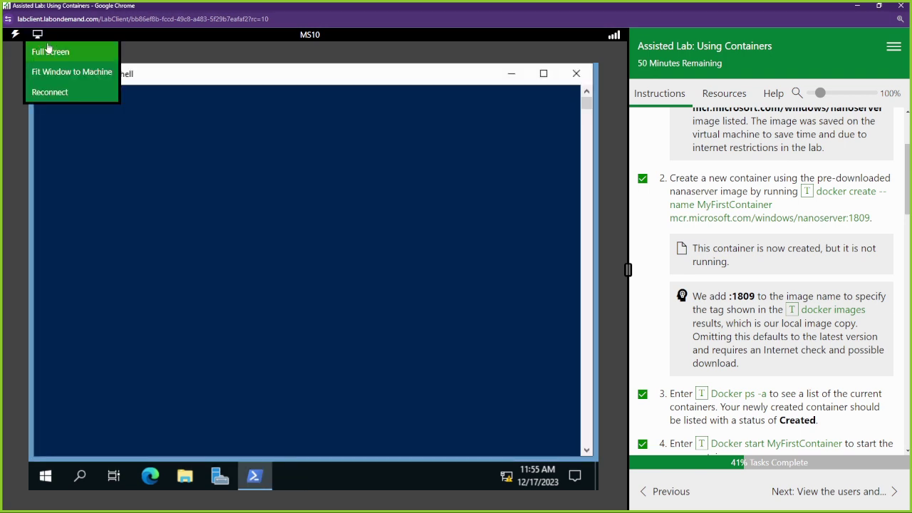
left_click(50, 52)
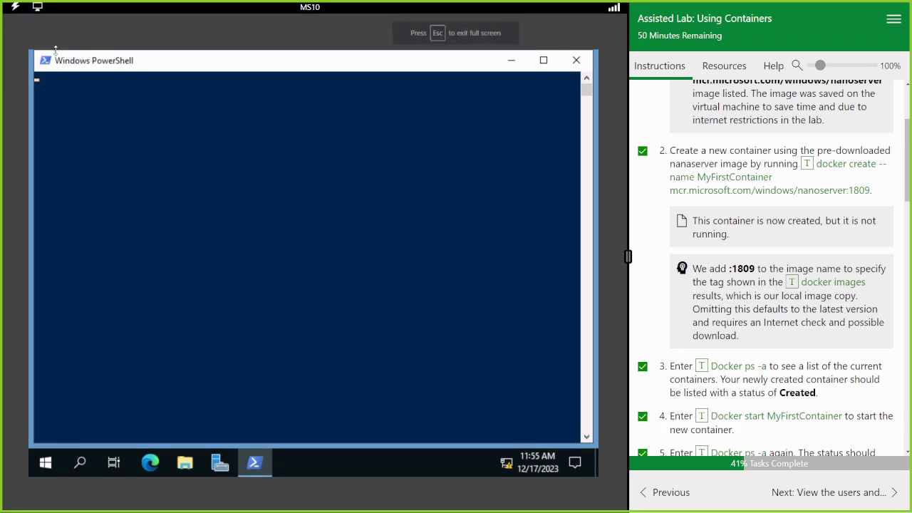
Try to create MyFirstContainer from mcr.microsoft.com/windows/nanoserver:1809 with docker create, and check the existing containers with Docker ps -a.
left_click(809, 164)
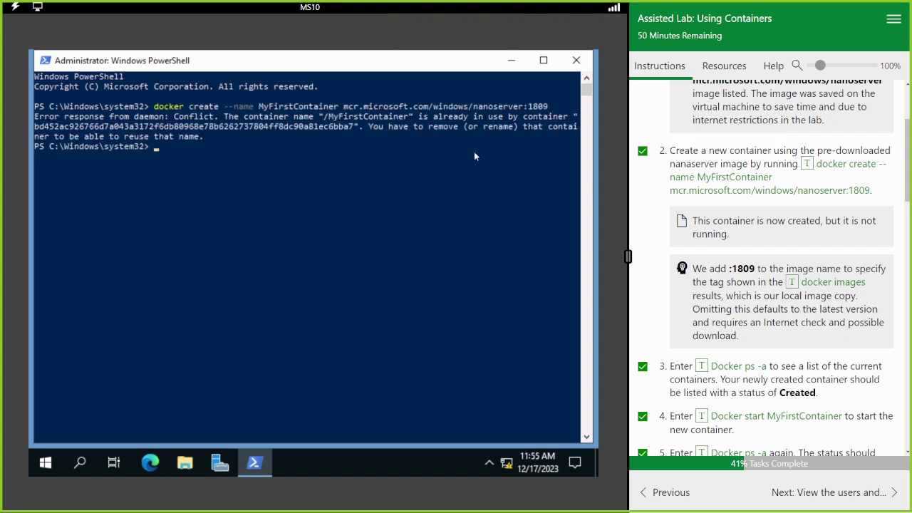
scroll(758, 335, "down", 3)
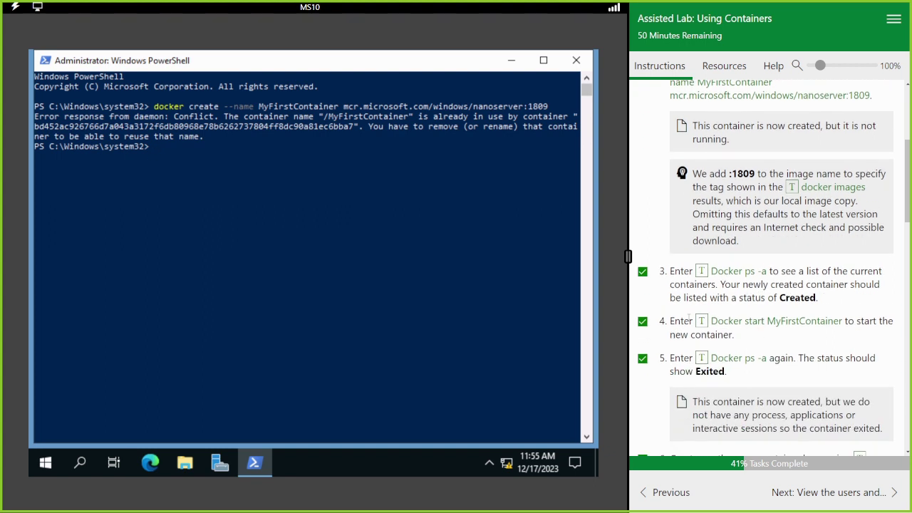
left_click(701, 270)
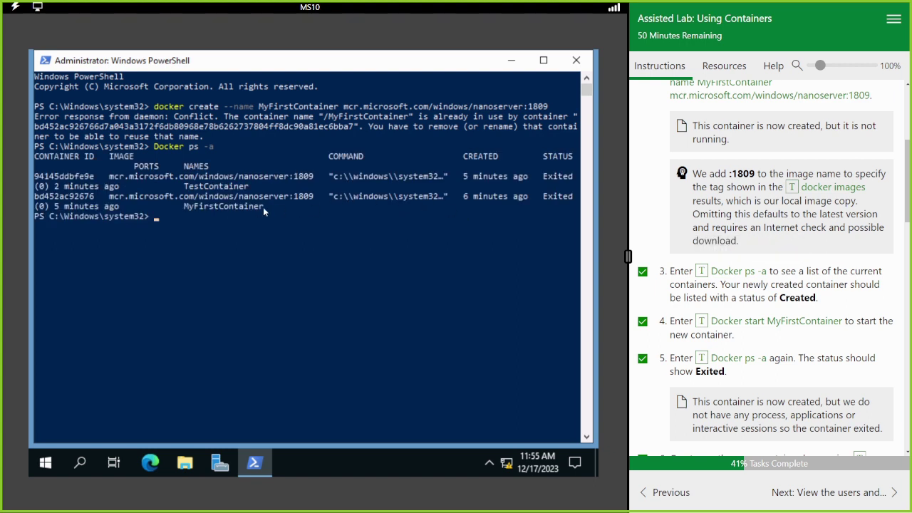
left_click_drag(263, 206, 209, 186)
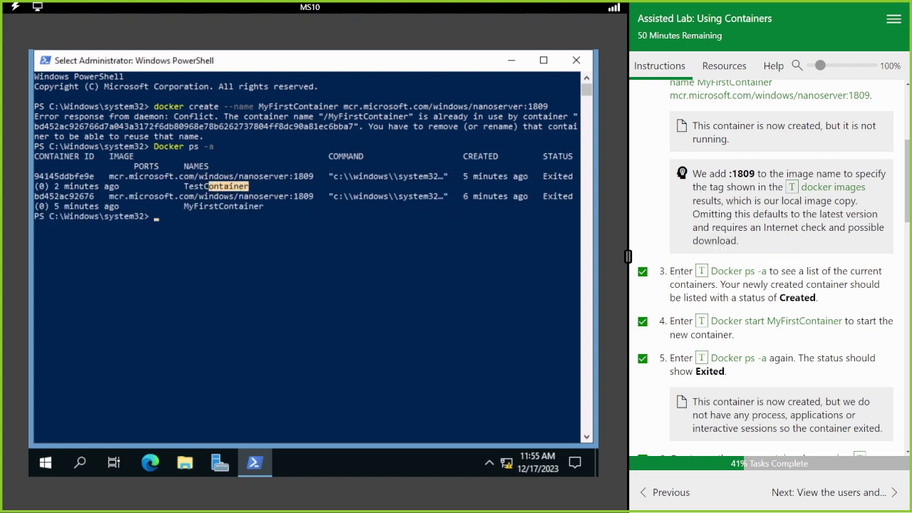
Start MyFirstContainer with Docker start and list all containers again with Docker ps -a to check its status.
scroll(712, 307, "down", 1)
left_click(702, 274)
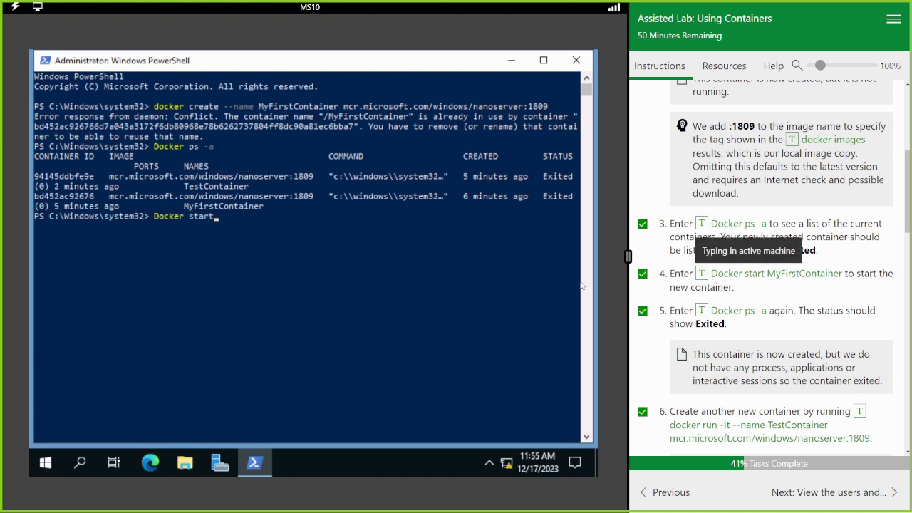
left_click(481, 286)
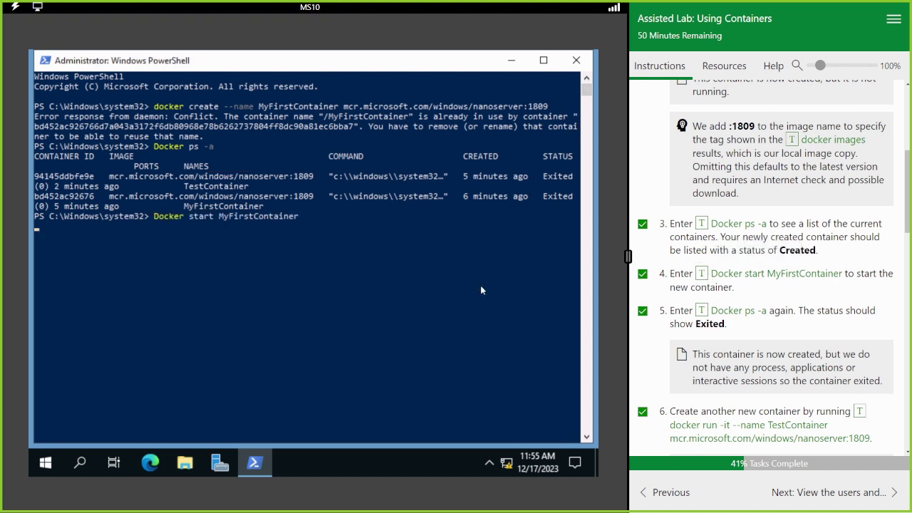
key("Return")
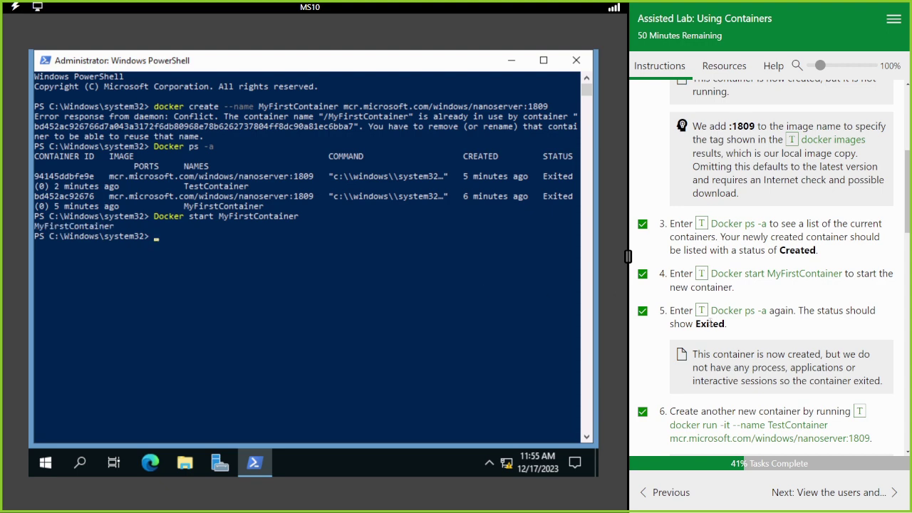
scroll(709, 322, "down", 2)
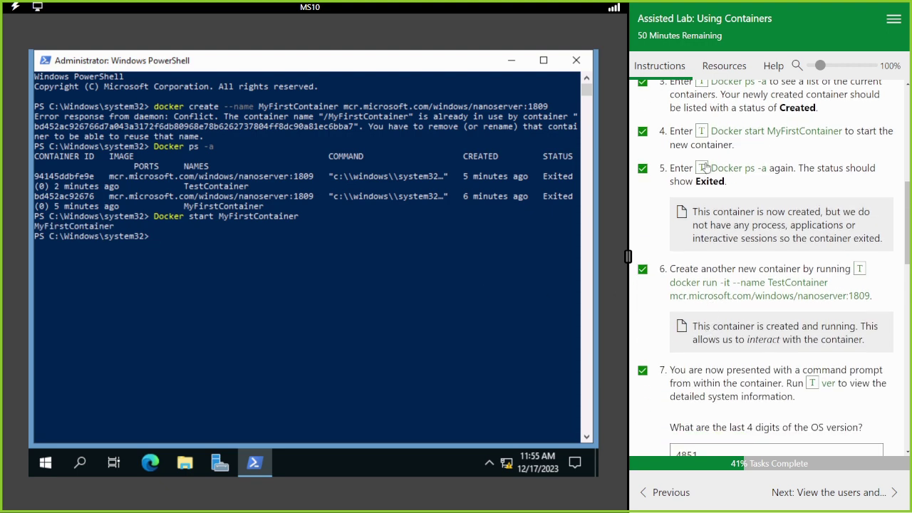
left_click(702, 168)
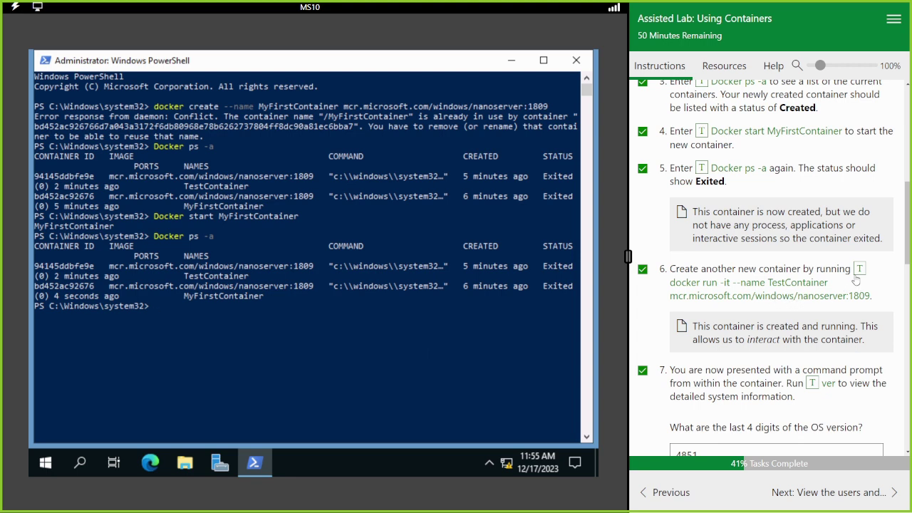
scroll(838, 308, "down", 5)
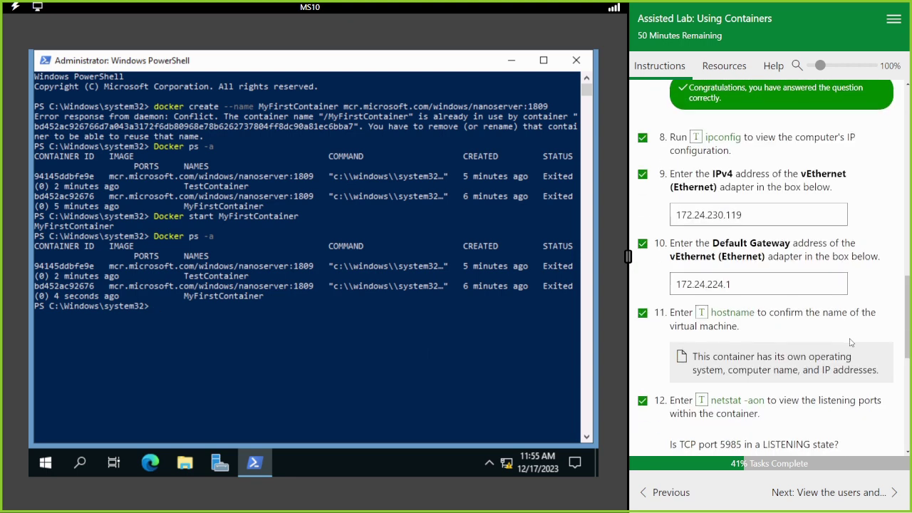
Try to run a new interactive container named TestContainer from mcr.microsoft.com/windows/nanoserver:1809 with docker run -it.
scroll(857, 371, "down", 5)
scroll(878, 428, "up", 10)
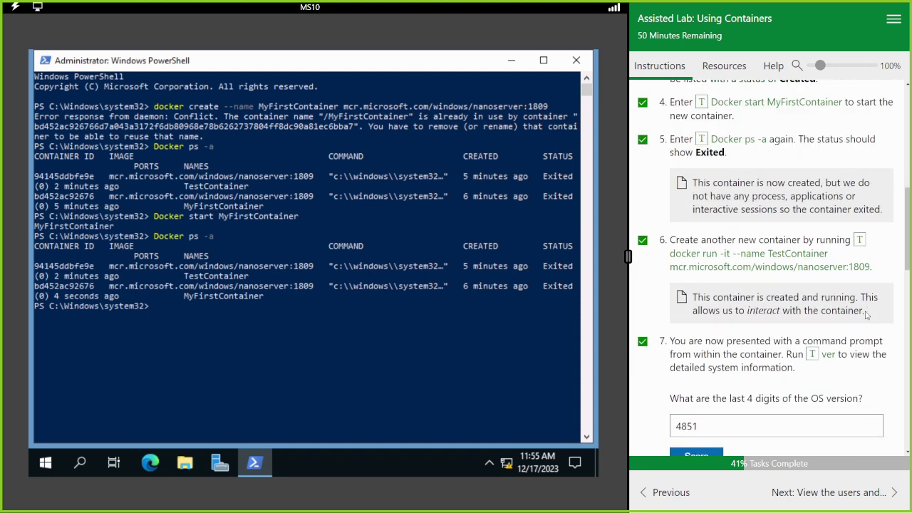
left_click(859, 240)
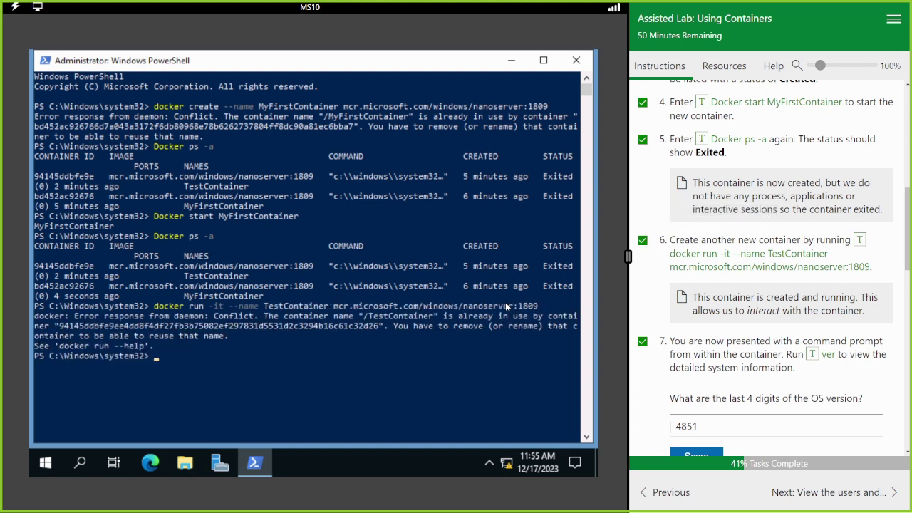
Try to enter a TestContainer session with docker exec -it TestContainer cmd, adapted from the ContainerAdministrator command in the next lab section.
scroll(783, 285, "down", 15)
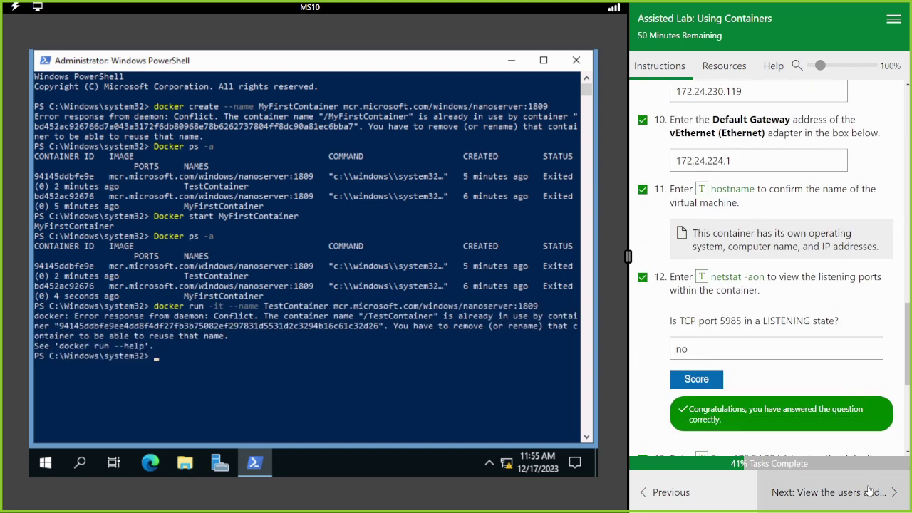
left_click(869, 498)
scroll(856, 418, "down", 6)
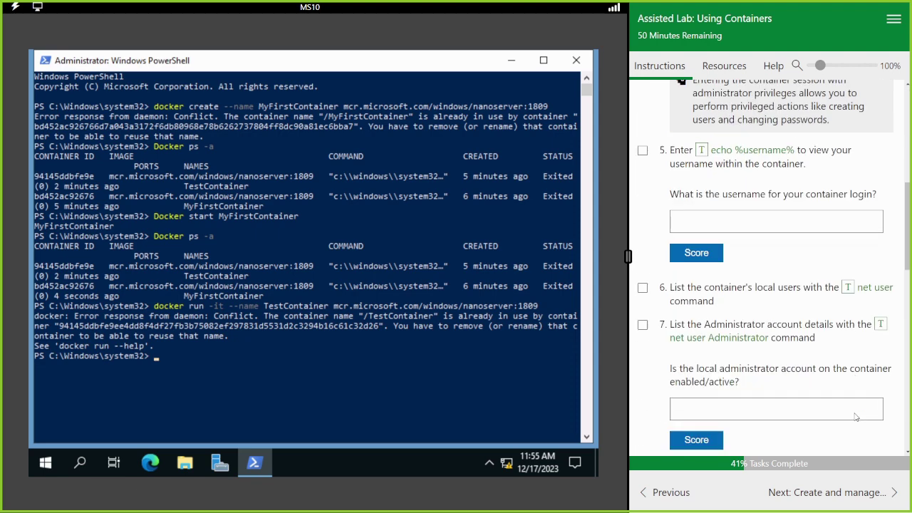
scroll(856, 418, "down", 4)
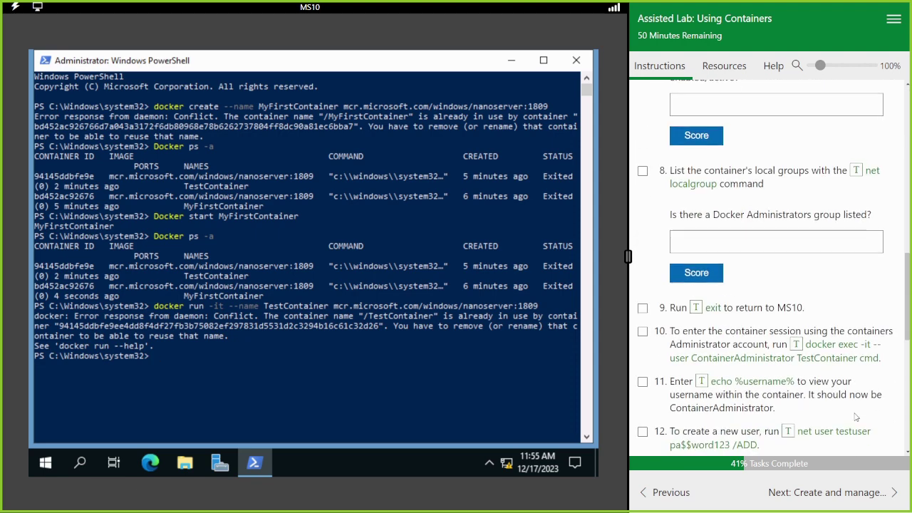
left_click(796, 344)
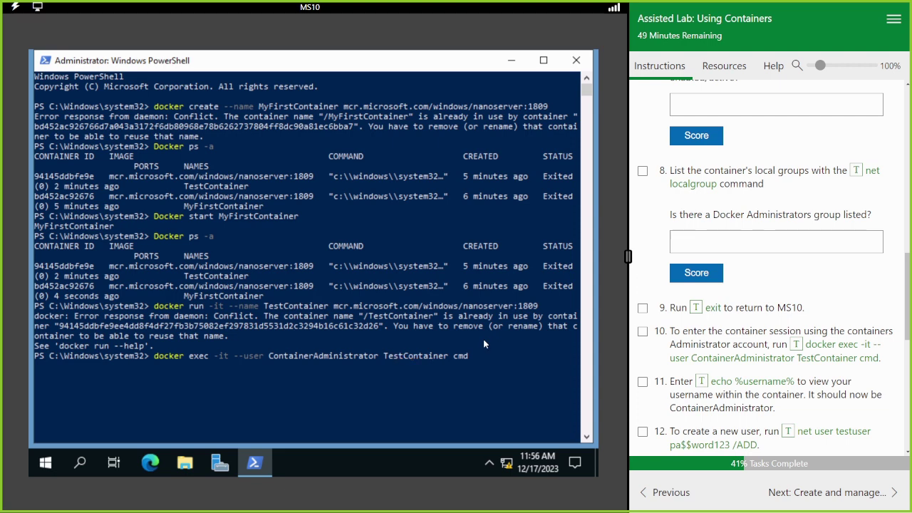
key("Left")
key("BackSpace")
key("BackSpace")
key("BackSpace")
key("BackSpace")
key("BackSpace")
key("BackSpace")
key("BackSpace")
key("BackSpace")
key("BackSpace")
key("BackSpace")
key("BackSpace")
key("BackSpace")
key("BackSpace")
key("BackSpace")
key("BackSpace")
key("BackSpace")
key("BackSpace")
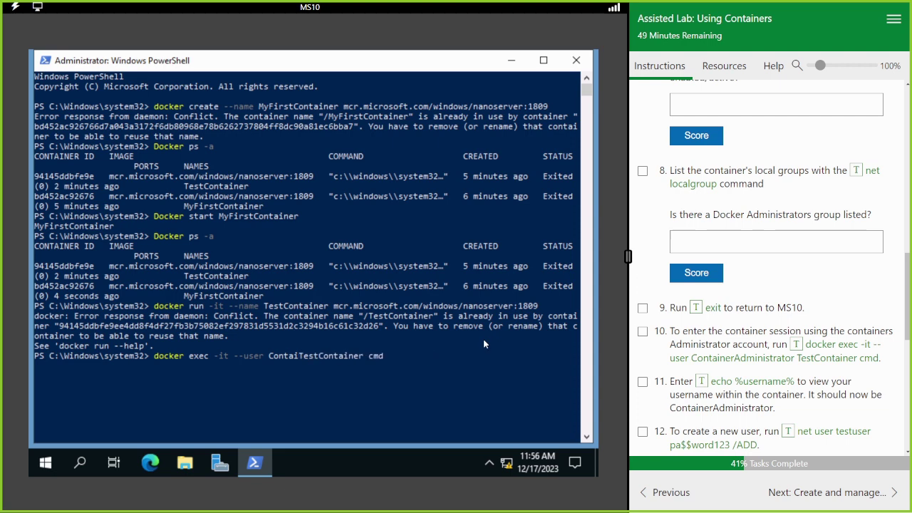
key("BackSpace")
key("BackSpace")
key("BackSpace")
key("BackSpace")
key("BackSpace")
key("BackSpace")
key("BackSpace")
key("BackSpace")
key("BackSpace")
key("BackSpace")
key("BackSpace")
key("BackSpace")
key("BackSpace")
key("BackSpace")
key("BackSpace")
key("BackSpace")
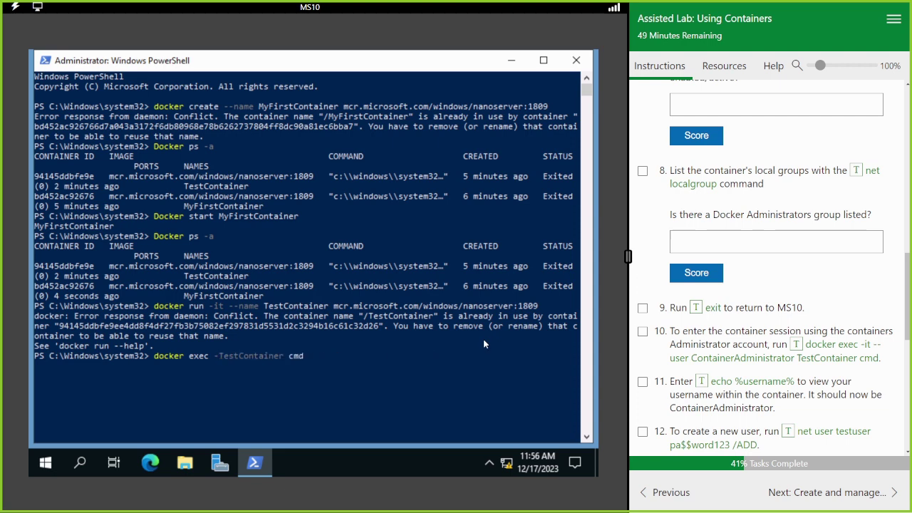
type("it")
key("Return")
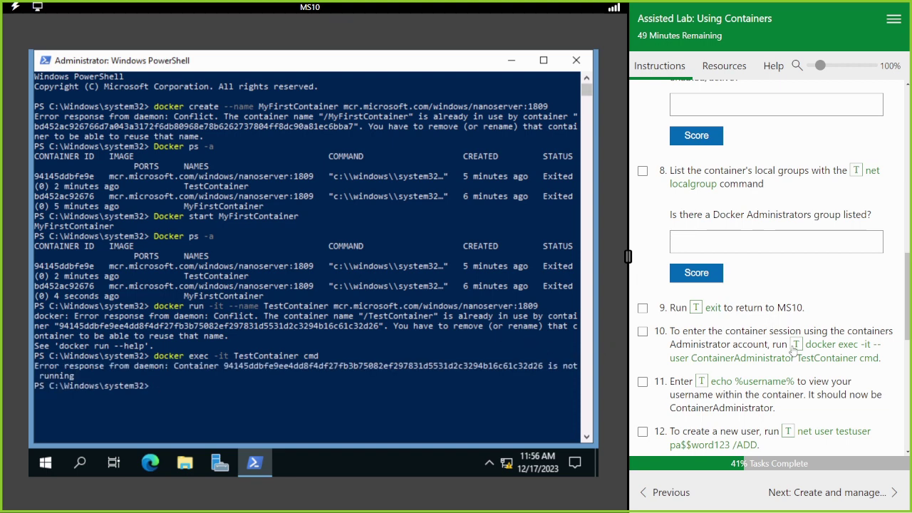
Try to enter TestContainer as ContainerAdministrator with docker exec, and again without specifying a user.
left_click(791, 351)
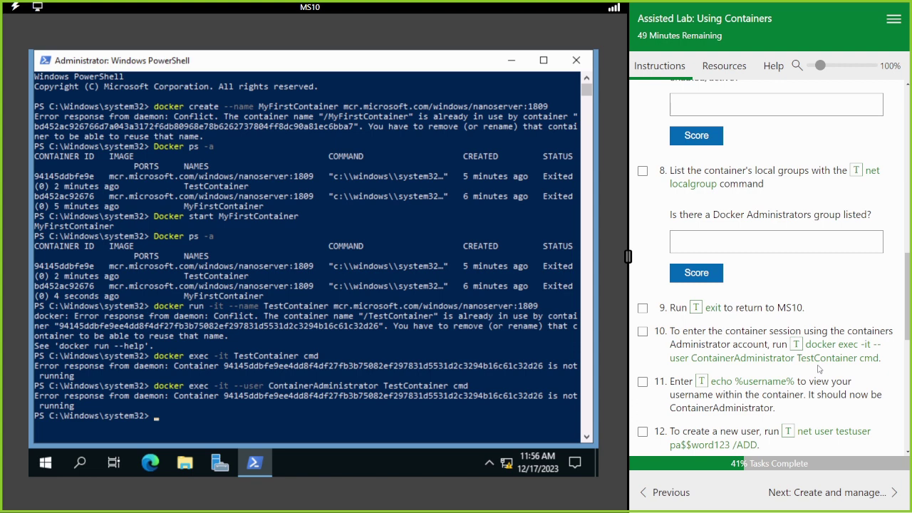
scroll(819, 369, "up", 3)
scroll(819, 368, "up", 6)
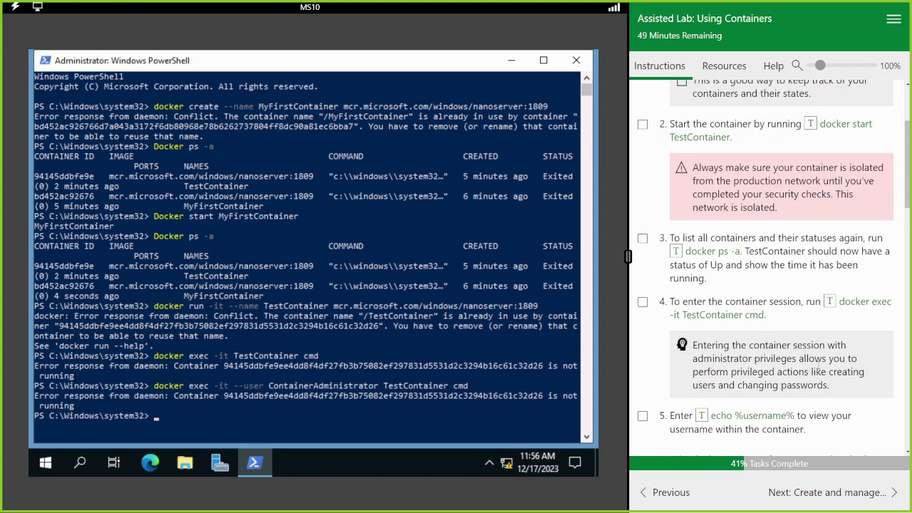
left_click(831, 304)
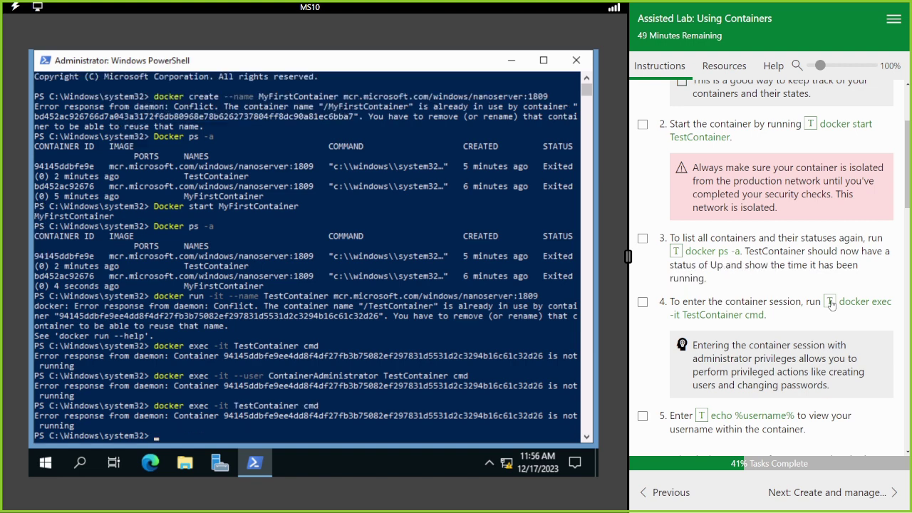
List all containers with docker ps -a and start the existing one with docker start TestContainer.
type("docker ps -a")
key("Return")
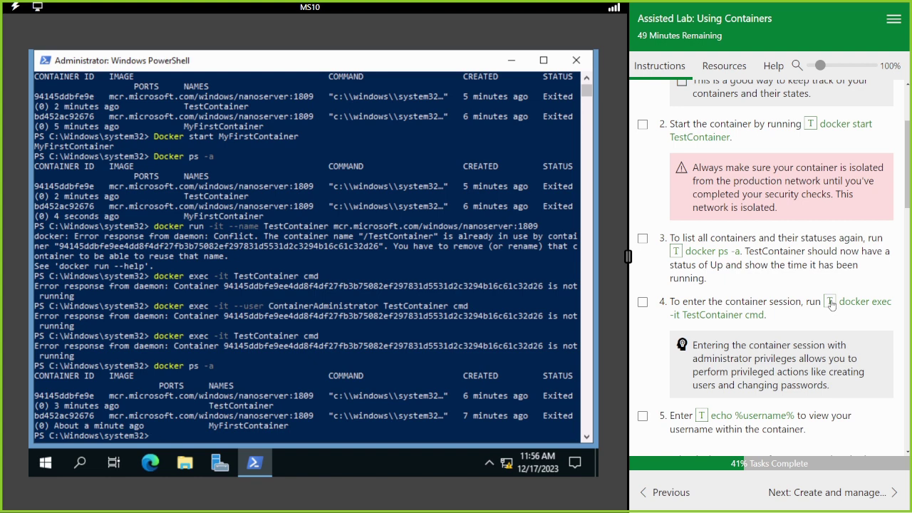
type("docker start TestContainer")
key("Return")
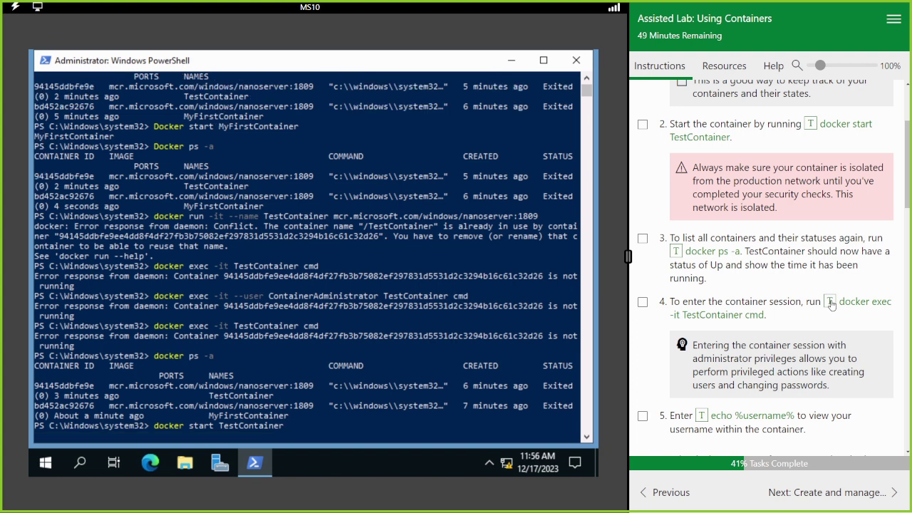
Enter the container session with docker exec -it TestContainer cmd, and exit back to the MS10 PowerShell prompt.
left_click(830, 304)
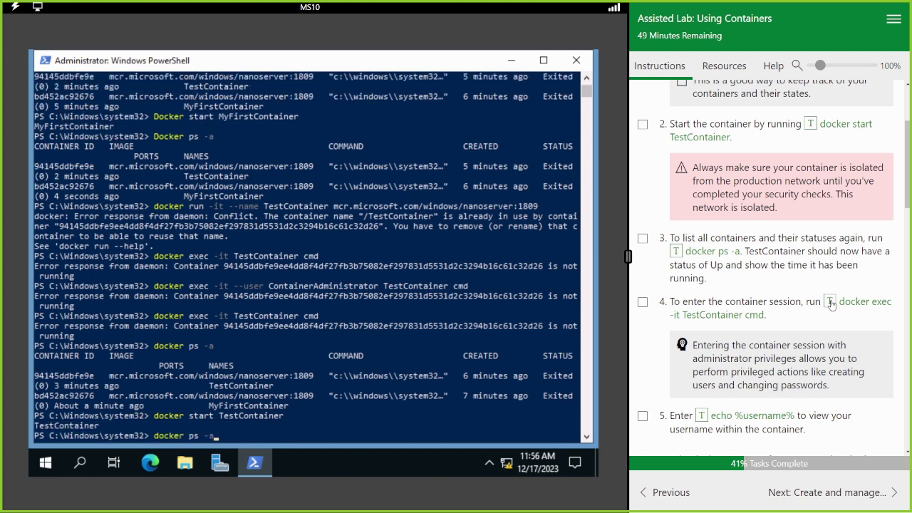
key("Return")
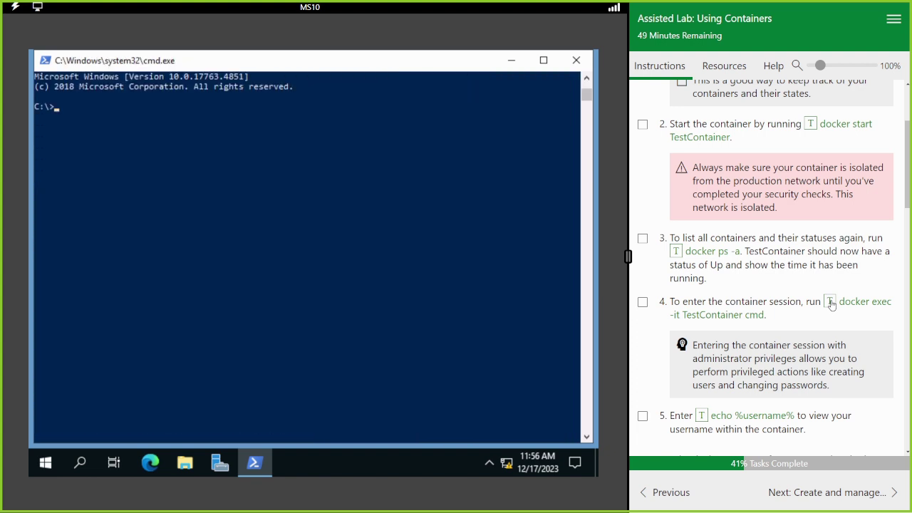
type("exit")
key("Return")
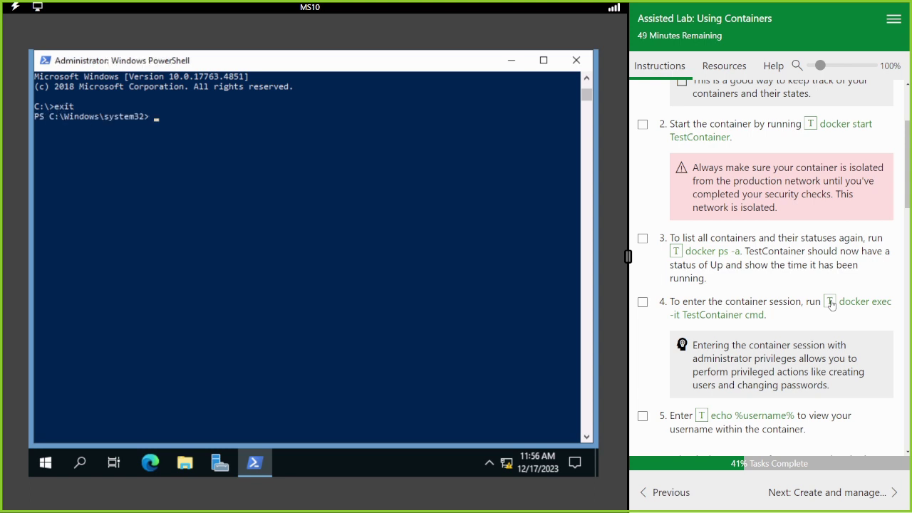
key("ctrl+l")
key("Up")
key("Up")
key("Up")
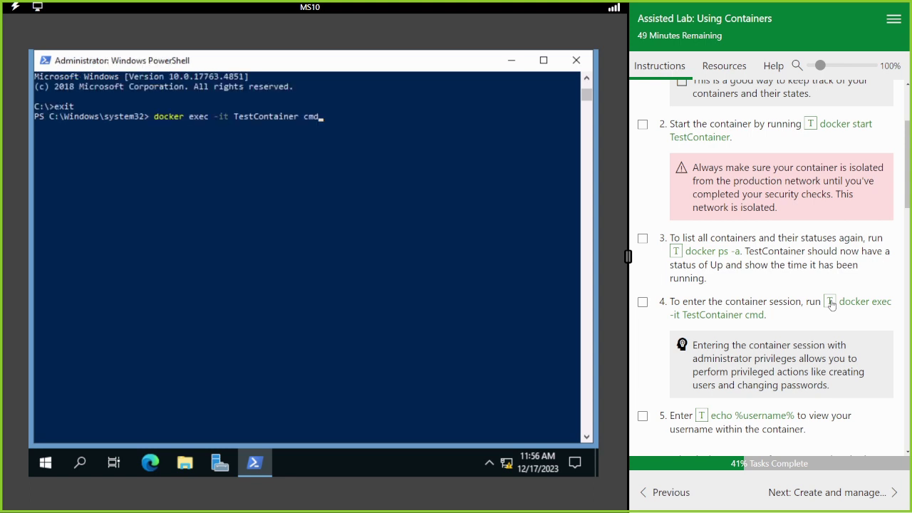
key("Up")
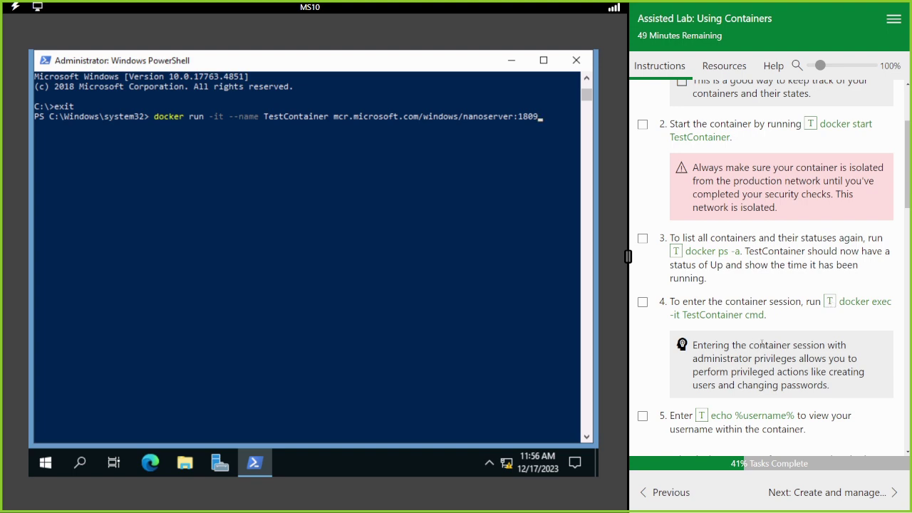
Review the remaining user and group tasks, and return to the previous lab section's instructions for creating and inspecting TestContainer.
scroll(757, 329, "up", 3)
scroll(757, 329, "down", 10)
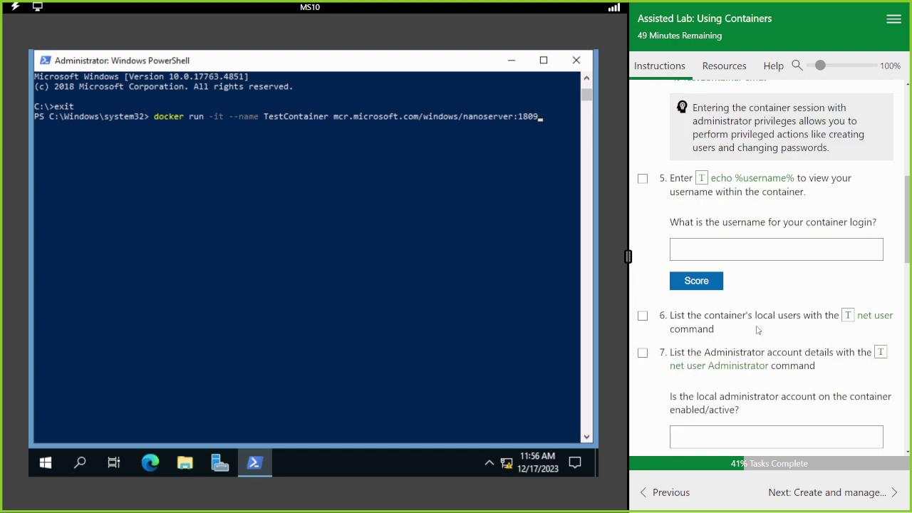
scroll(704, 376, "down", 8)
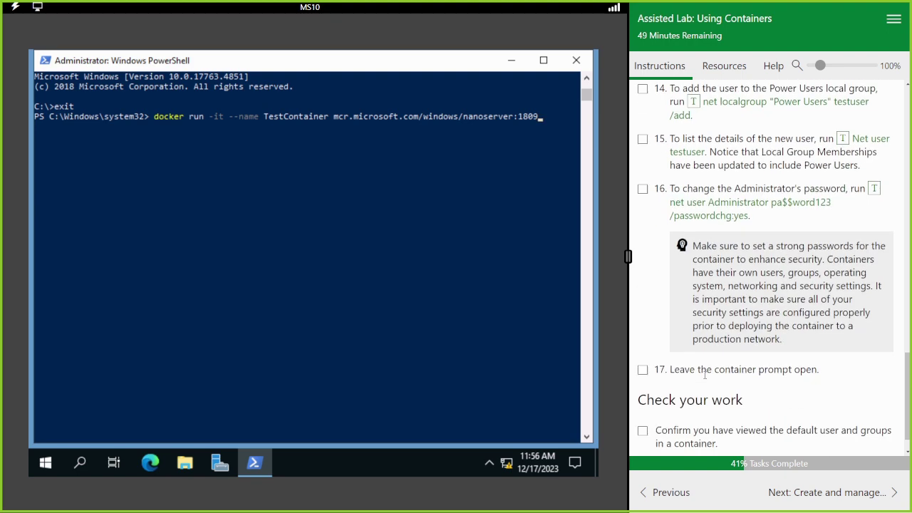
left_click(661, 493)
scroll(749, 331, "down", 10)
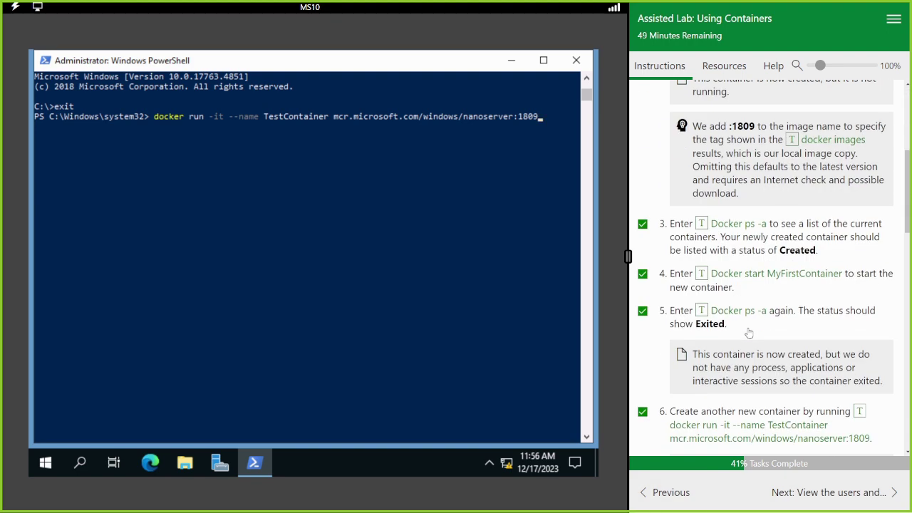
scroll(749, 332, "up", 1)
scroll(749, 331, "up", 1)
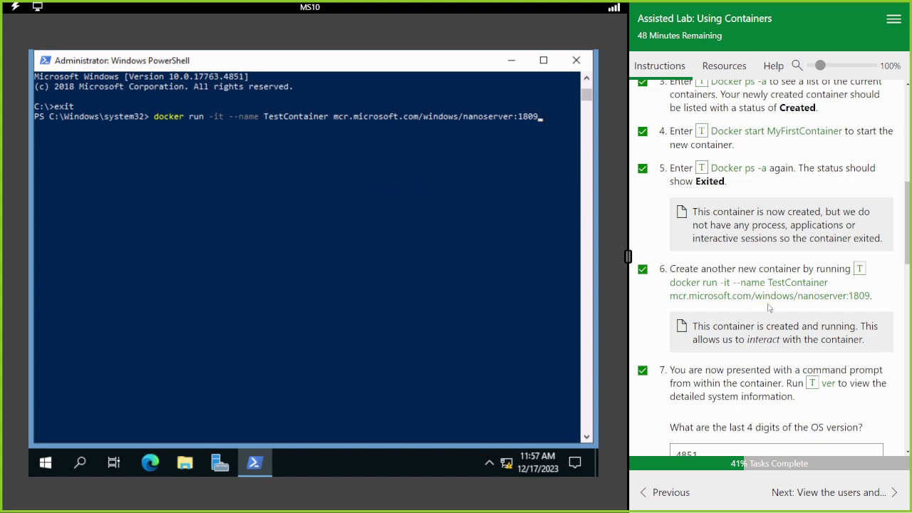
scroll(775, 312, "down", 3)
left_click(496, 254)
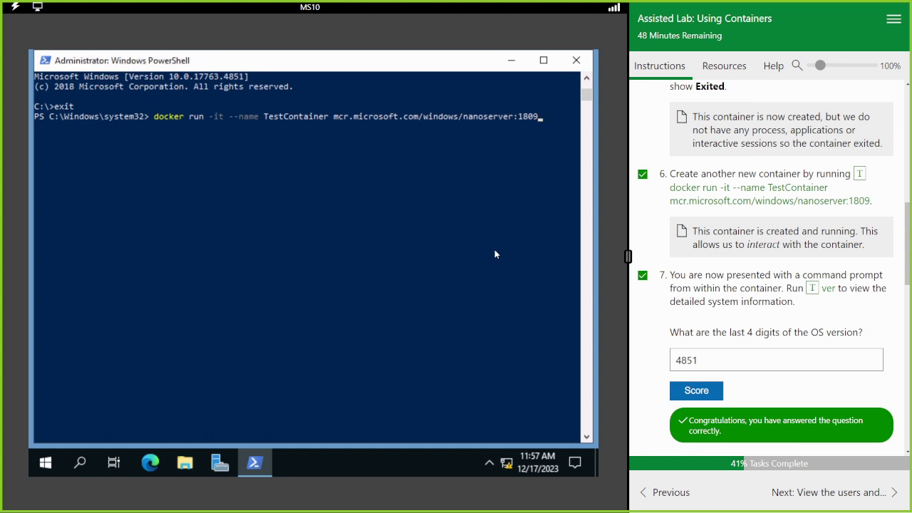
key("ctrl+c")
key("ctrl+c")
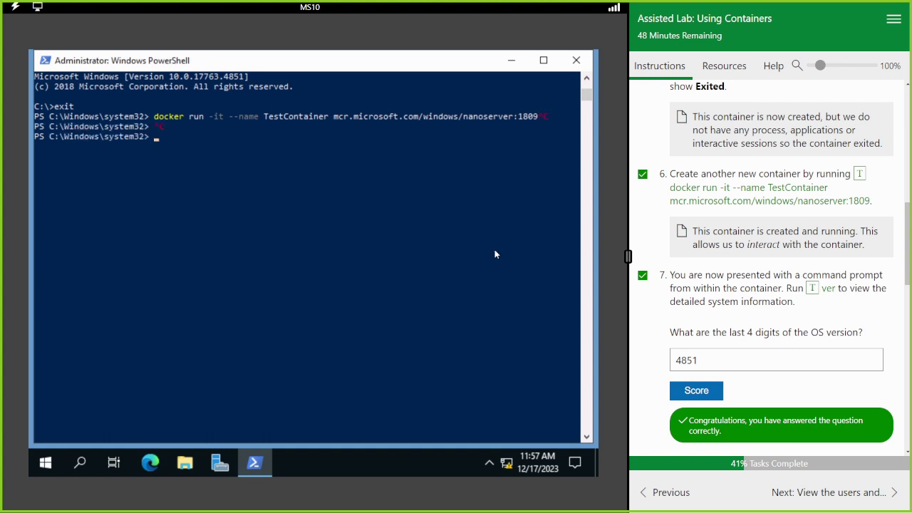
key("Up")
key("Up")
key("Up")
key("Up")
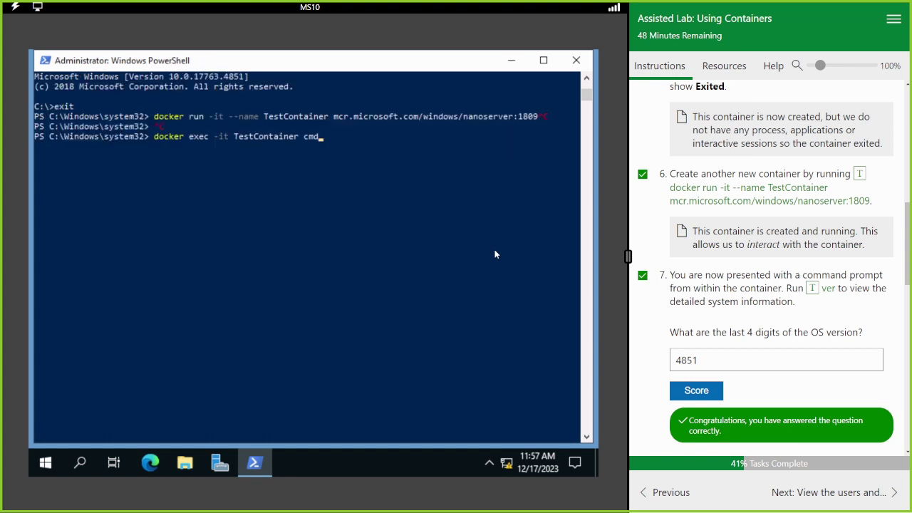
key("Down")
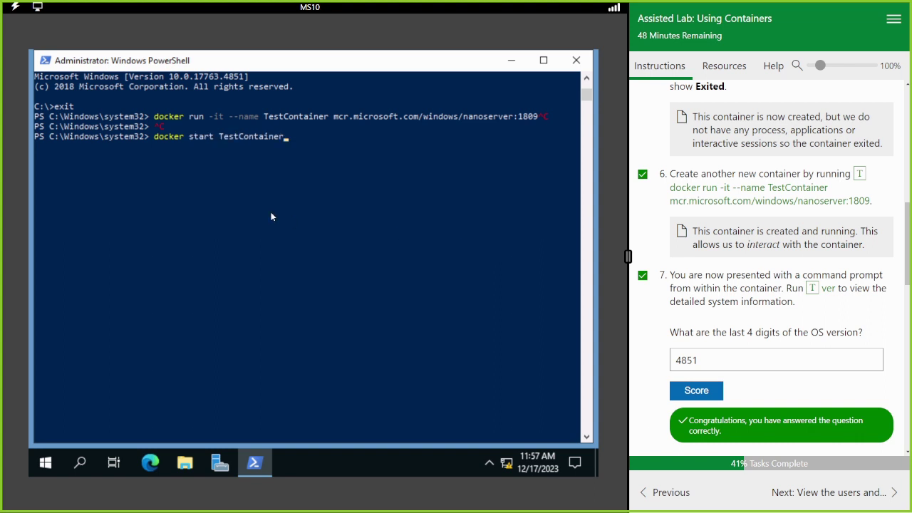
key("ctrl+c")
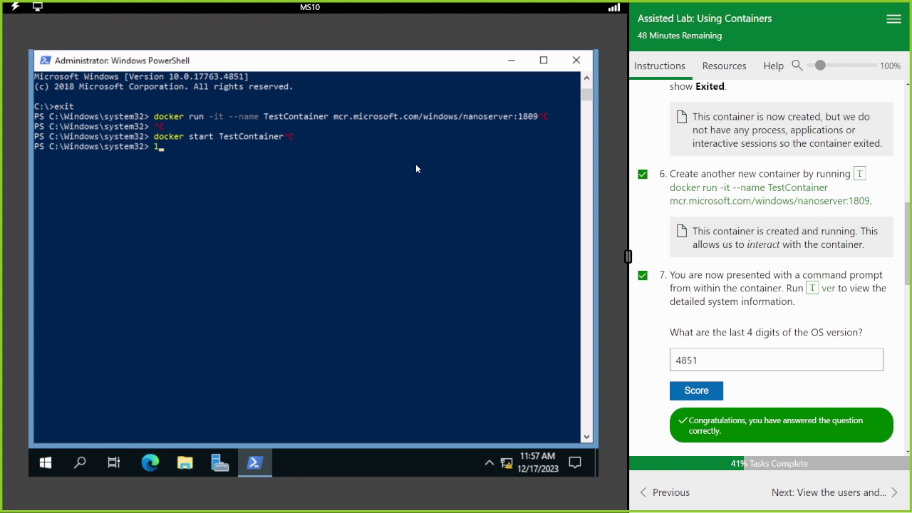
Open a command prompt inside the running container with docker exec -it TestContainer cmd.
key("Up")
key("Up")
key("Down")
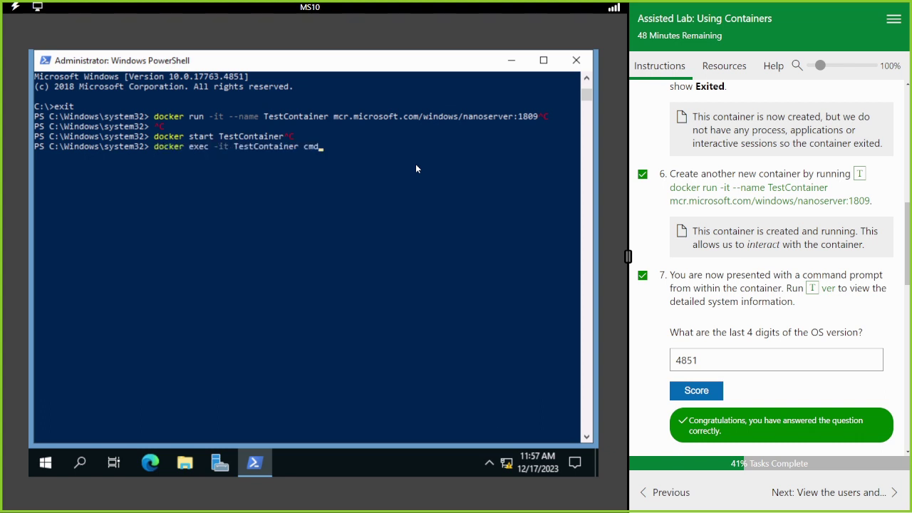
key("Return")
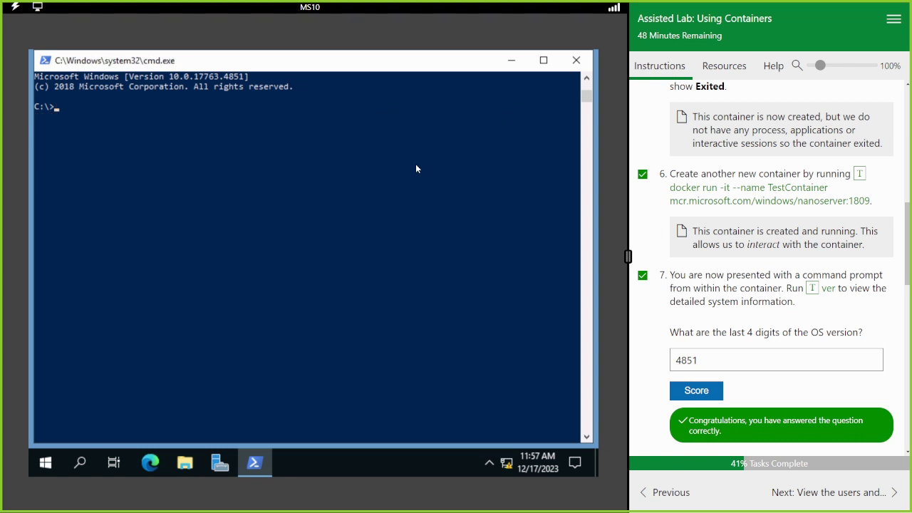
Check the container's computer name with hostname and its operating system version with ver.
type("hostname")
key("Return")
scroll(746, 211, "up", 4)
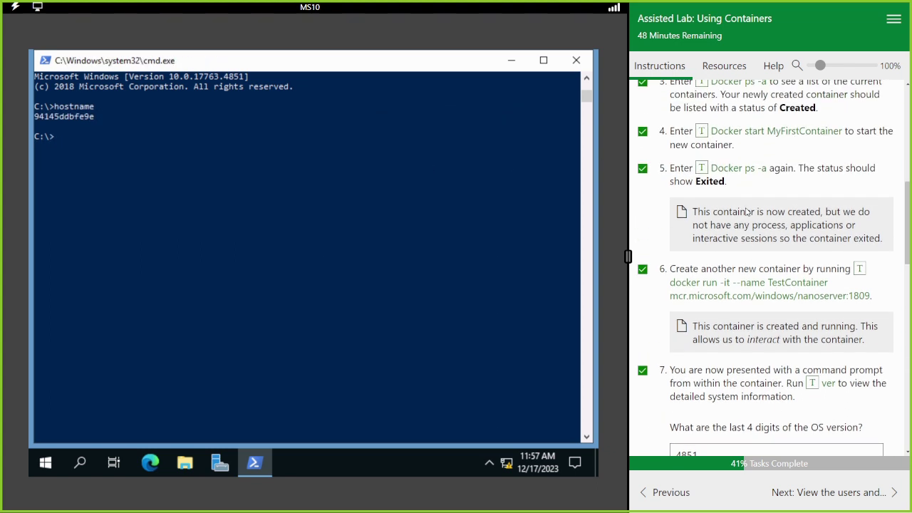
scroll(746, 211, "down", 6)
left_click(813, 245)
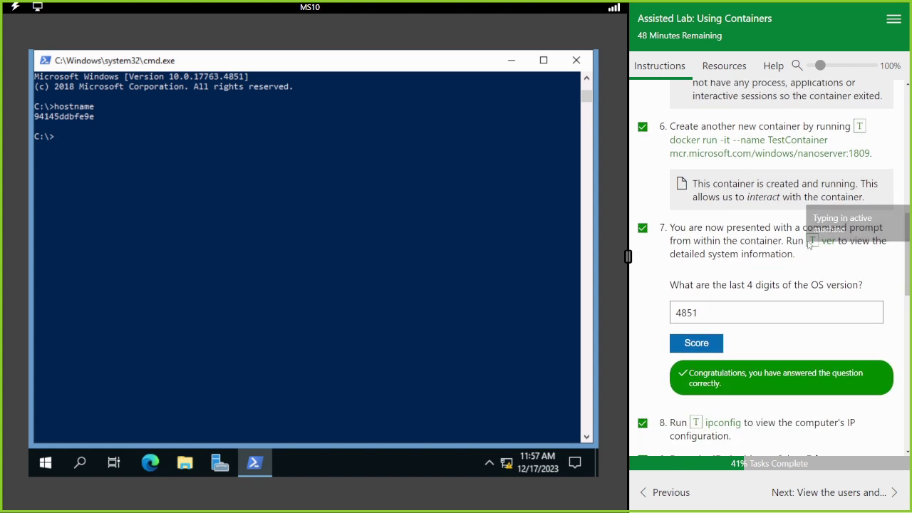
key("Return")
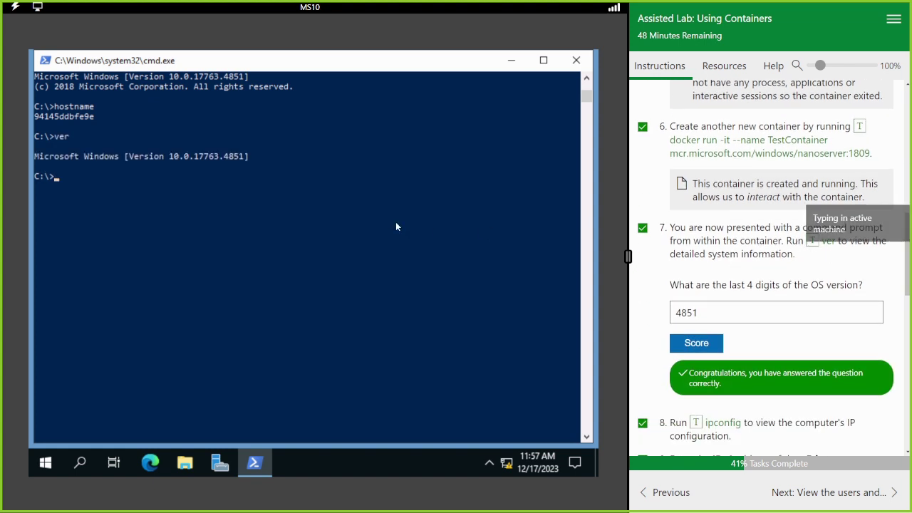
Display the container's IP configuration with ipconfig.
scroll(709, 291, "down", 2)
left_click(695, 279)
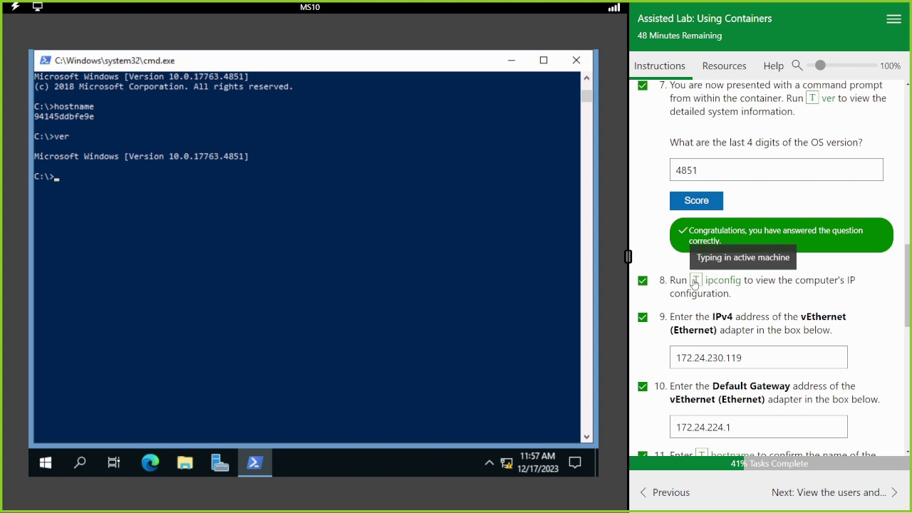
key("Return")
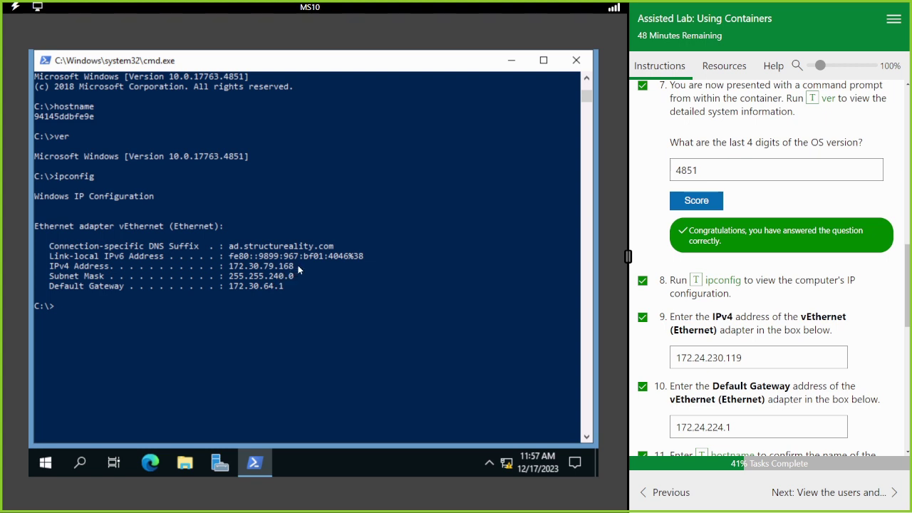
Record the vEthernet adapter's IPv4 address as 172.30.79.168 and its default gateway as 172.30.64.1 in the lab's answer boxes.
left_click_drag(751, 365, 644, 362)
type("17")
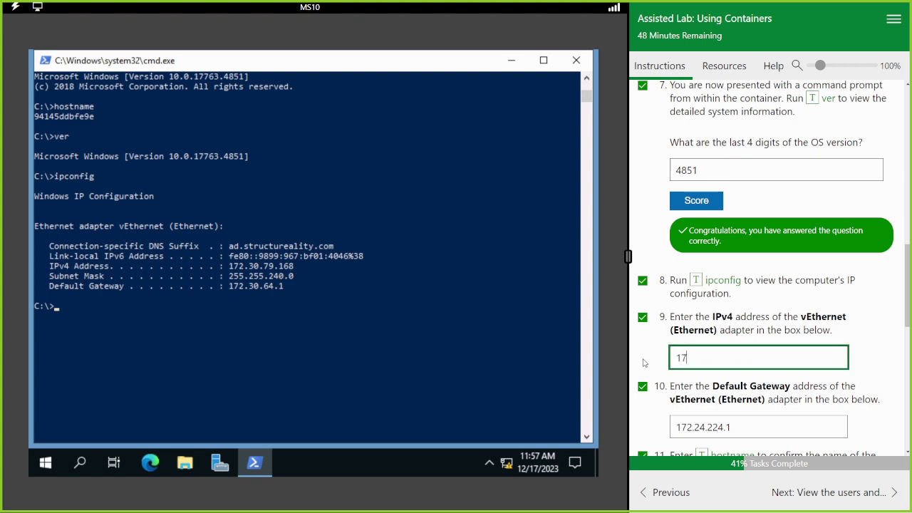
type("2.30.79.168")
scroll(758, 351, "down", 2)
left_click_drag(755, 333, 650, 342)
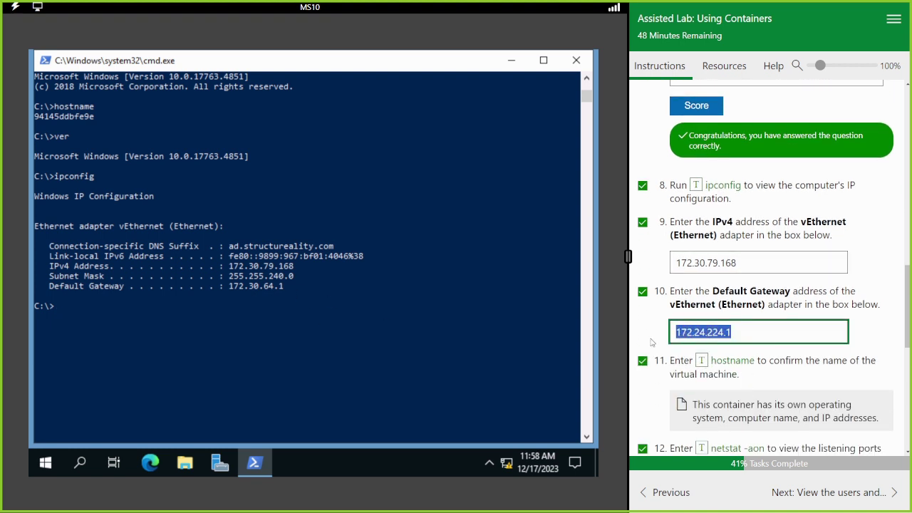
type("172.30")
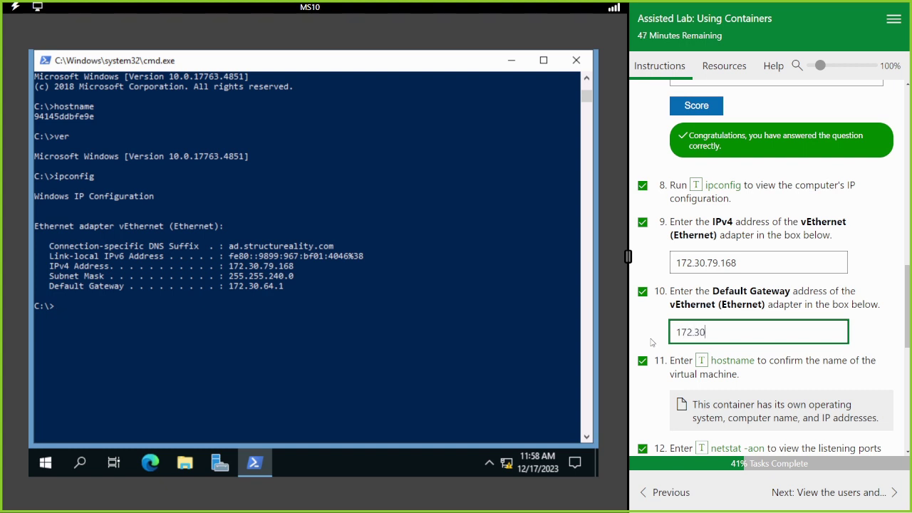
type(".64.1")
Confirm the container's computer name with hostname and view its listening ports with netstat -aon.
left_click(702, 360)
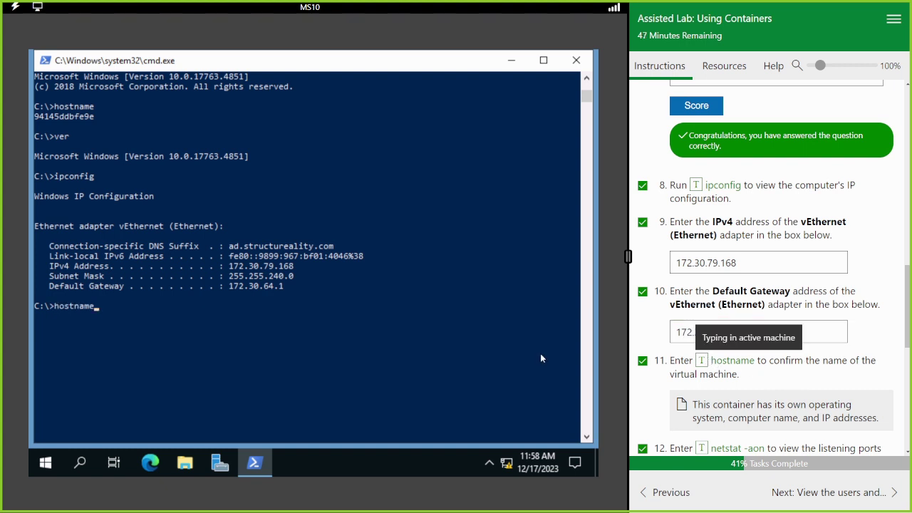
scroll(643, 361, "down", 2)
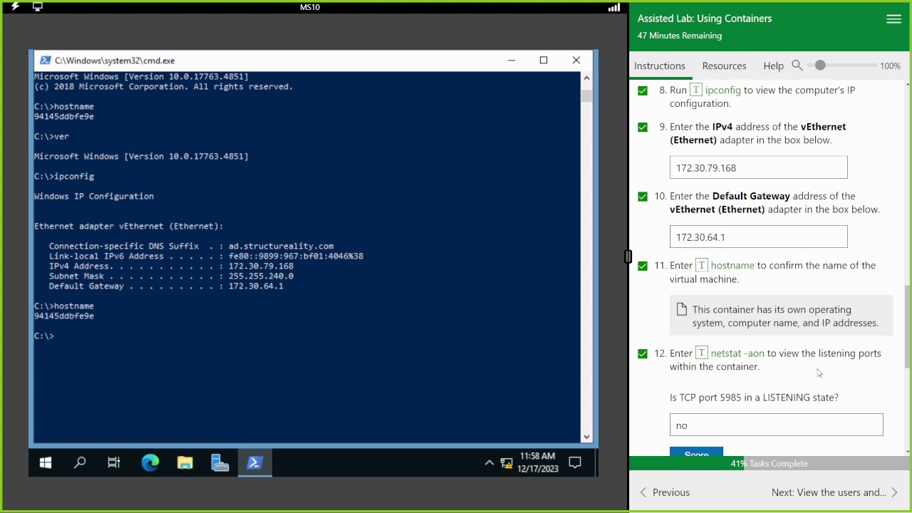
left_click(701, 359)
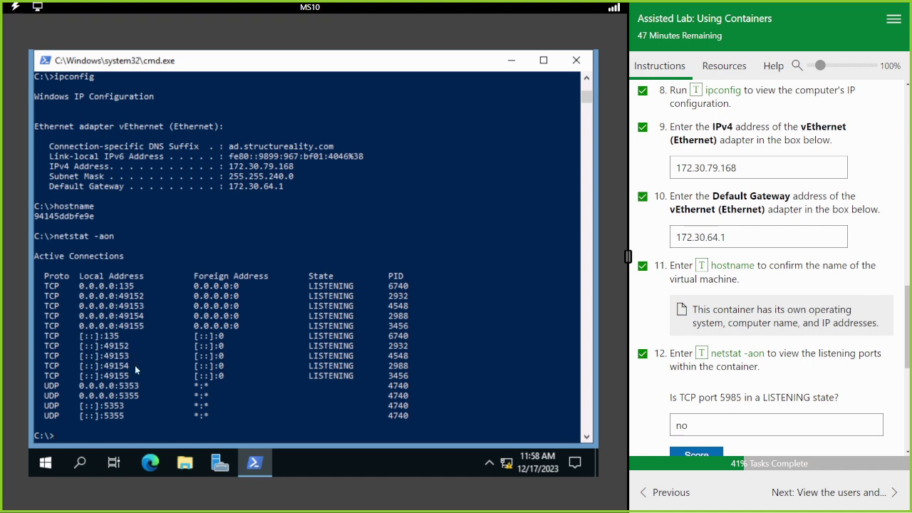
Test the container's connectivity by pinging the default gateway 172.30.64.1 and the host virtual machine at 10.1.16.13.
scroll(807, 345, "down", 5)
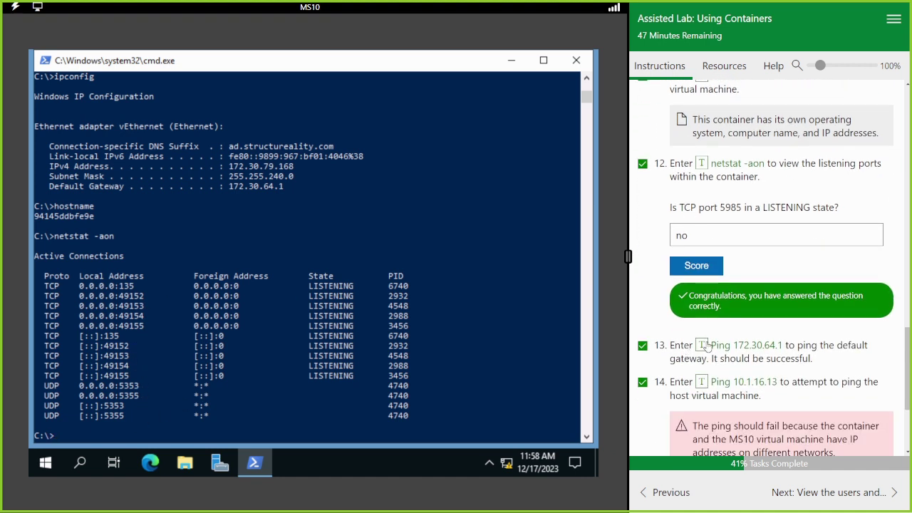
left_click(702, 345)
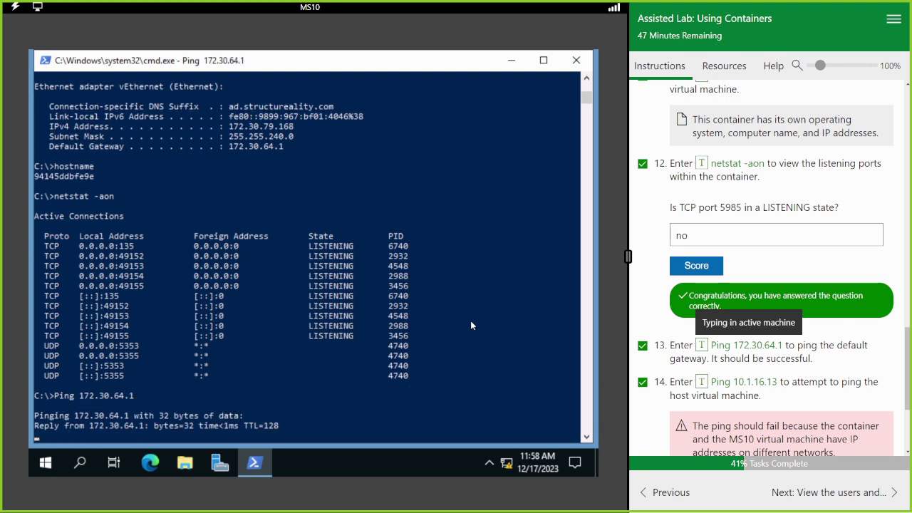
scroll(701, 306, "down", 3)
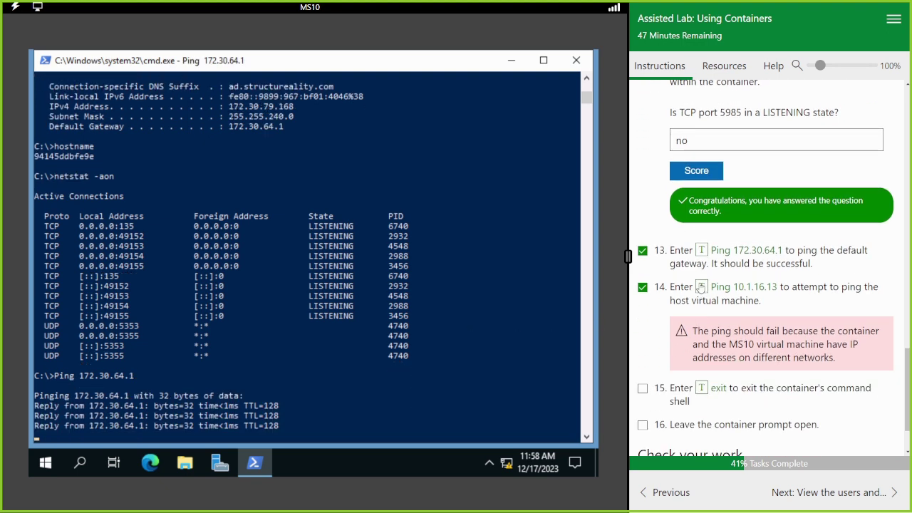
left_click(702, 289)
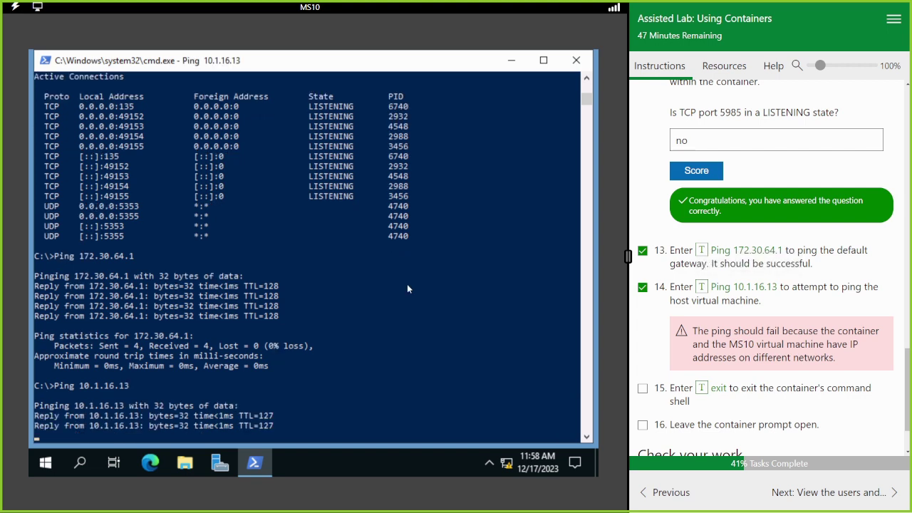
Mark tasks 15 and 16 and both Check your work items as complete, view the next lab section, and return to this one.
scroll(726, 342, "down", 2)
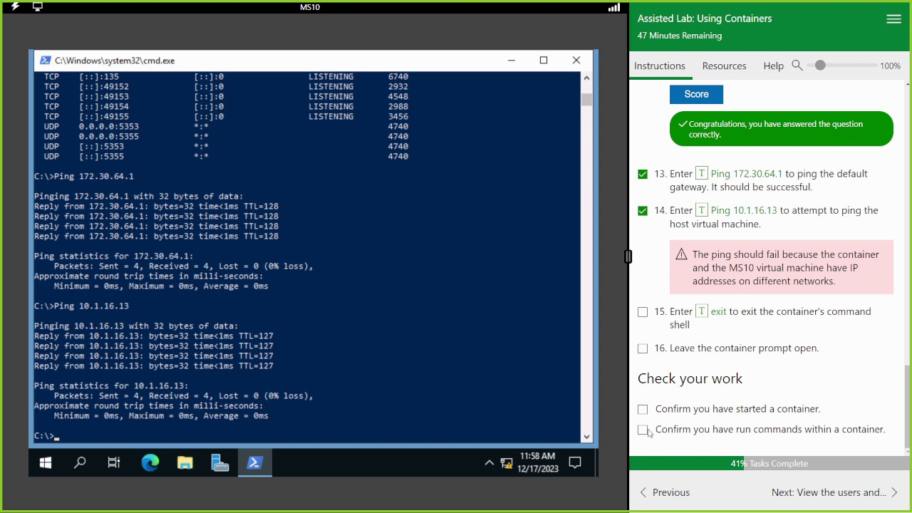
left_click(844, 492)
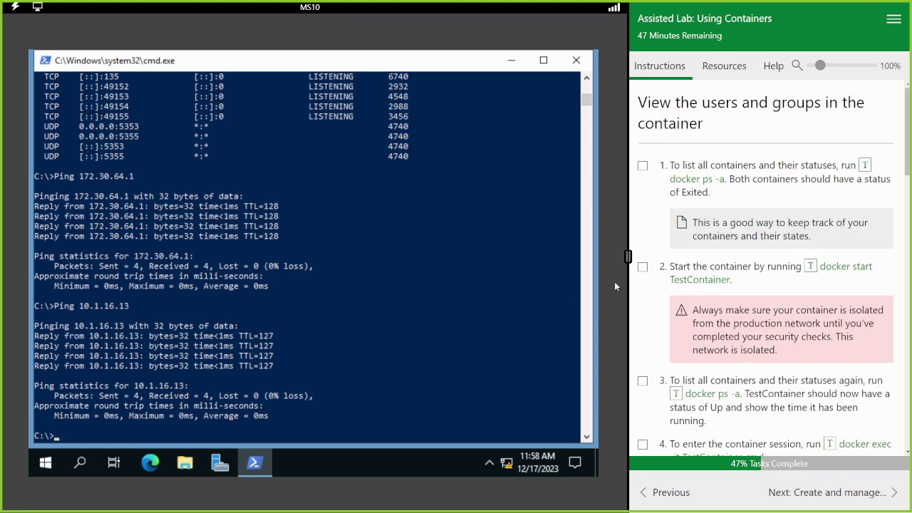
left_click(679, 494)
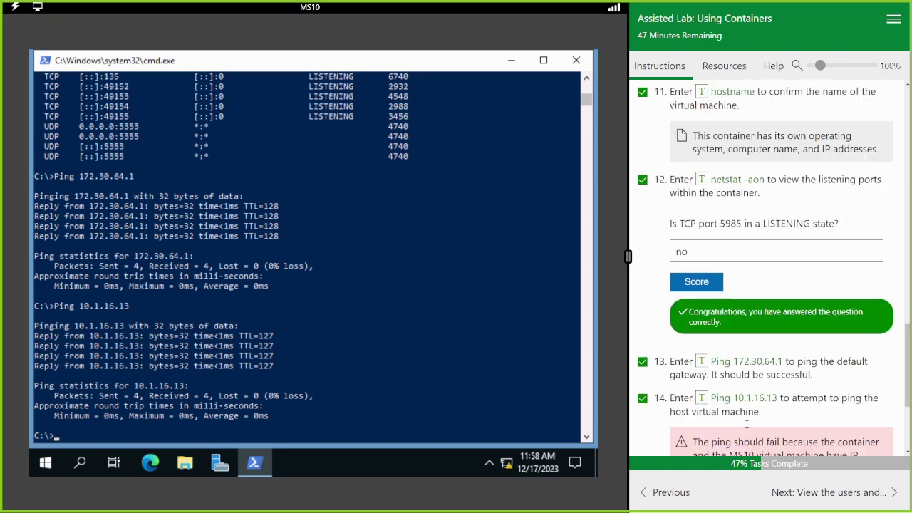
Exit the container's command shell back to the host's PowerShell prompt and clear the console.
left_click(480, 356)
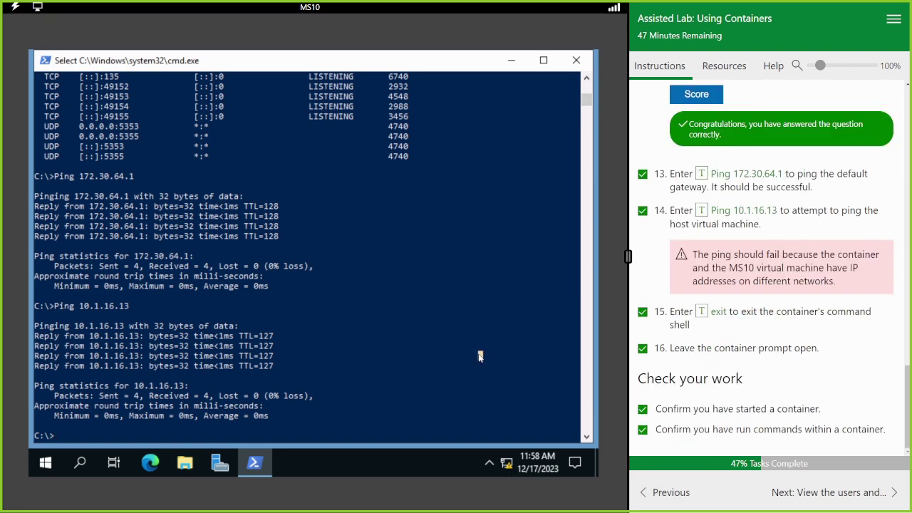
type("exit")
key("Return")
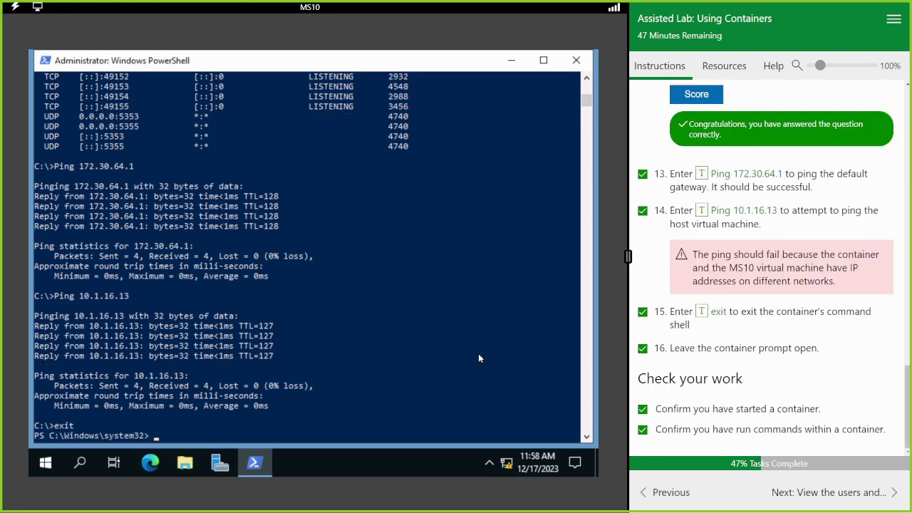
key("ctrl+l")
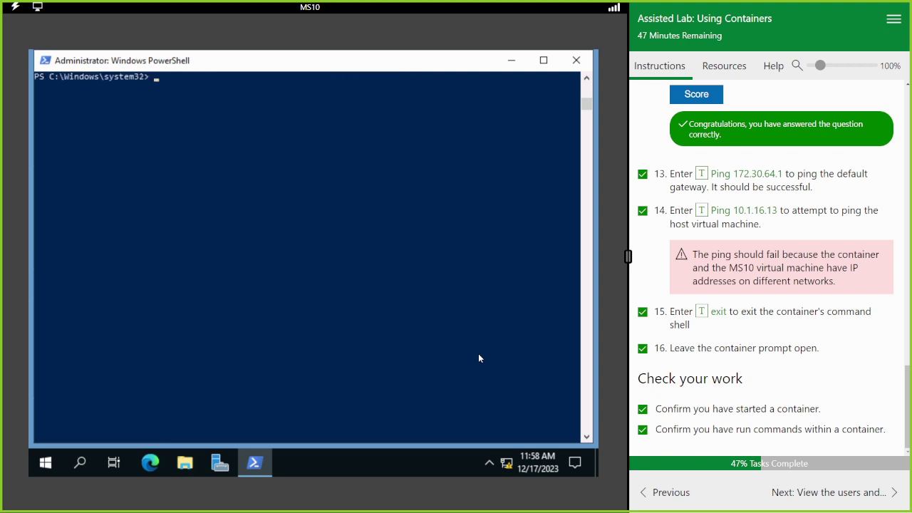
Open the lab section on viewing the container's users and groups, and list all containers with docker ps -a.
left_click(812, 492)
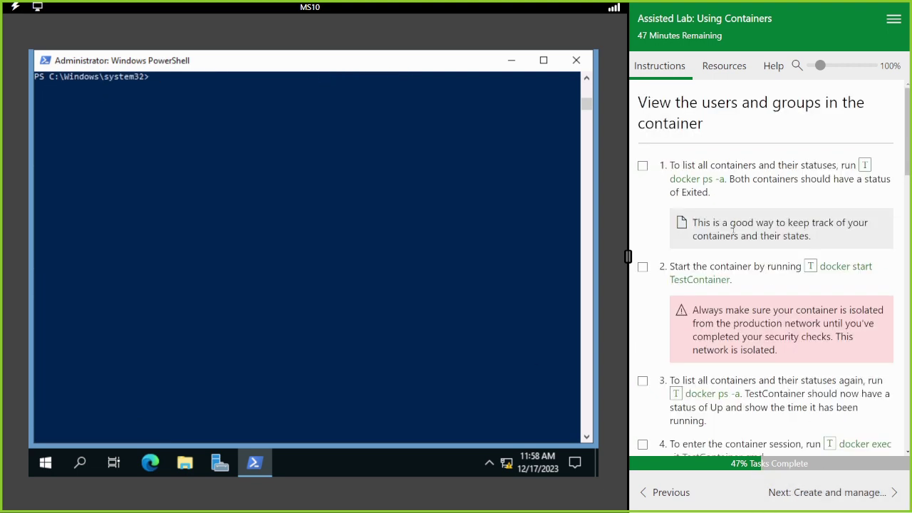
left_click(865, 165)
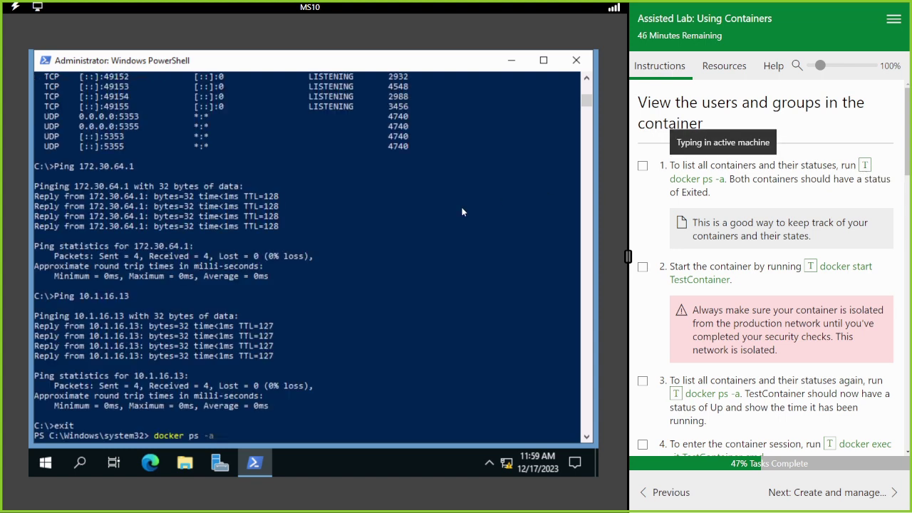